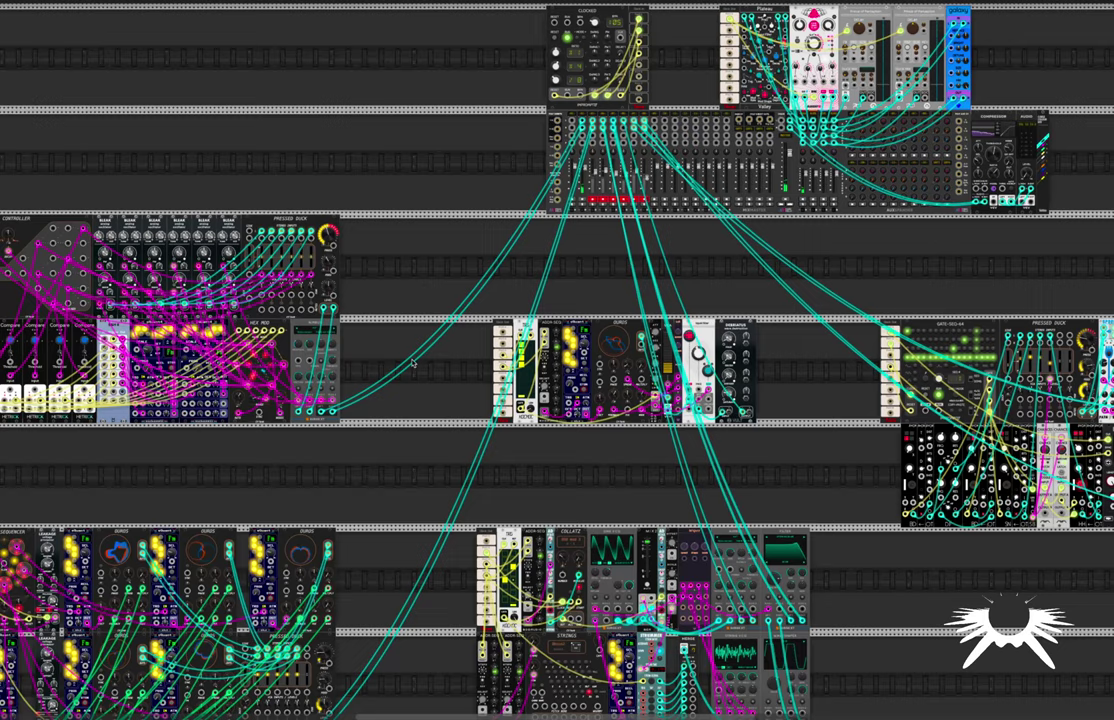
Step: Survey the whole patch and examine the Impulse Controller's clock input and impulse outputs
{"action": "scroll", "coordinate": [409, 364], "scroll_direction": "left", "scroll_amount": 3}
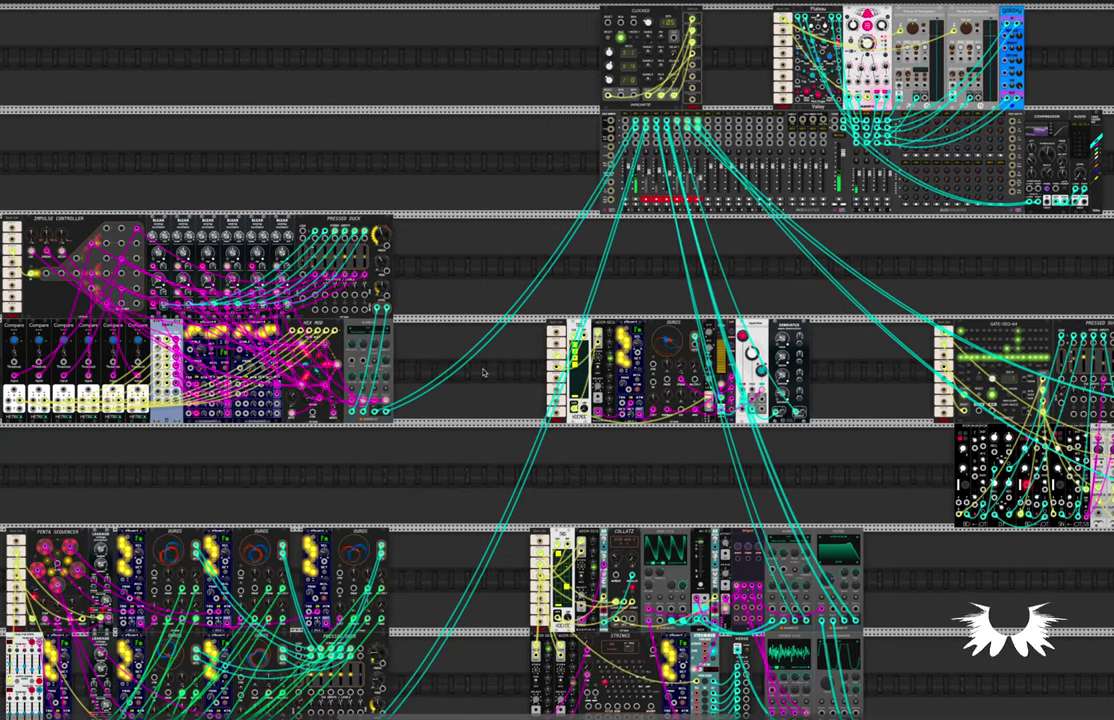
{"action": "scroll", "coordinate": [484, 367], "scroll_direction": "down", "scroll_amount": 2}
{"action": "scroll", "coordinate": [483, 372], "scroll_direction": "right", "scroll_amount": 1}
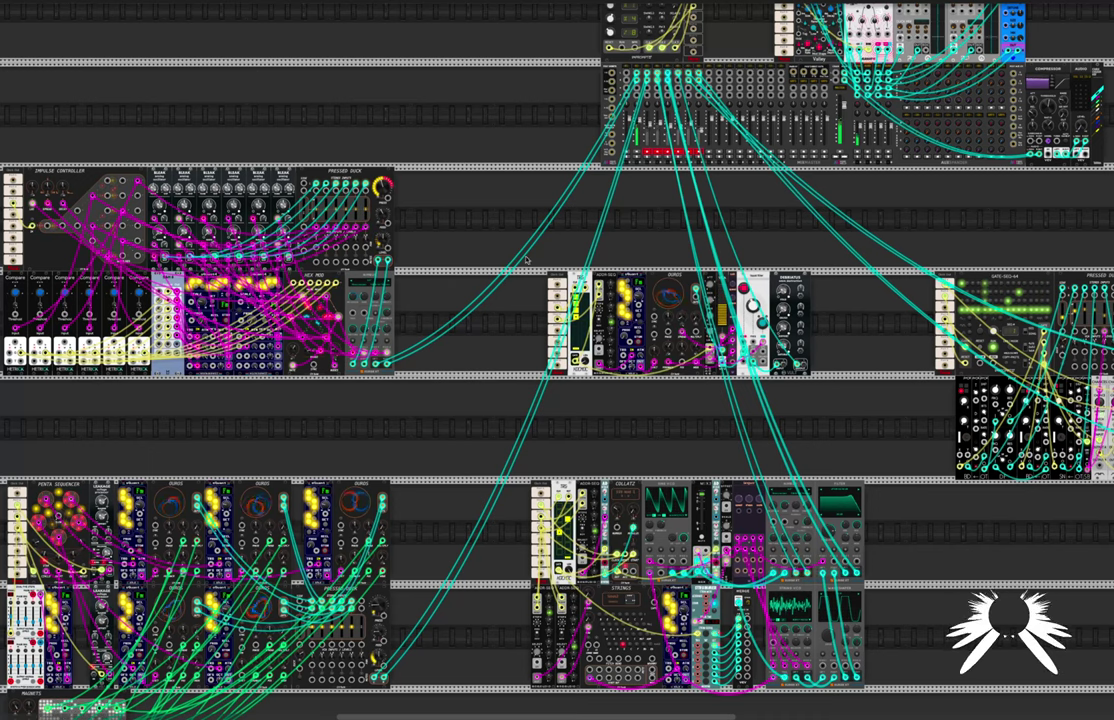
{"action": "scroll", "coordinate": [453, 246], "scroll_direction": "left", "scroll_amount": 3}
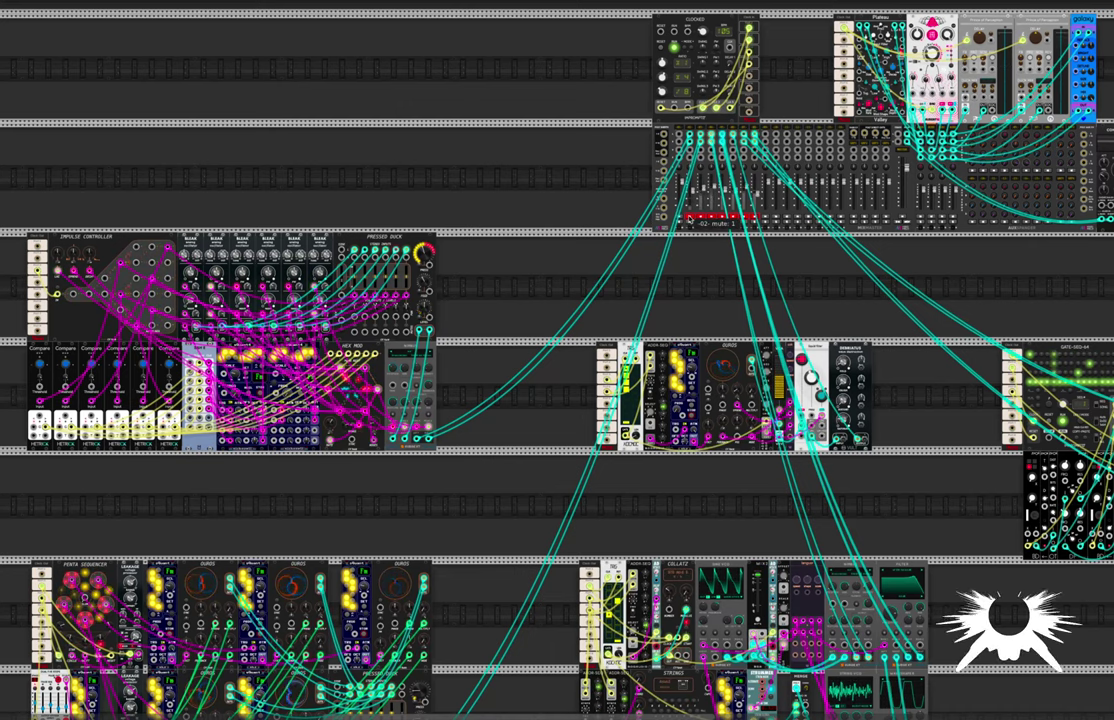
{"action": "scroll", "coordinate": [118, 312], "scroll_direction": "up", "scroll_amount": 5}
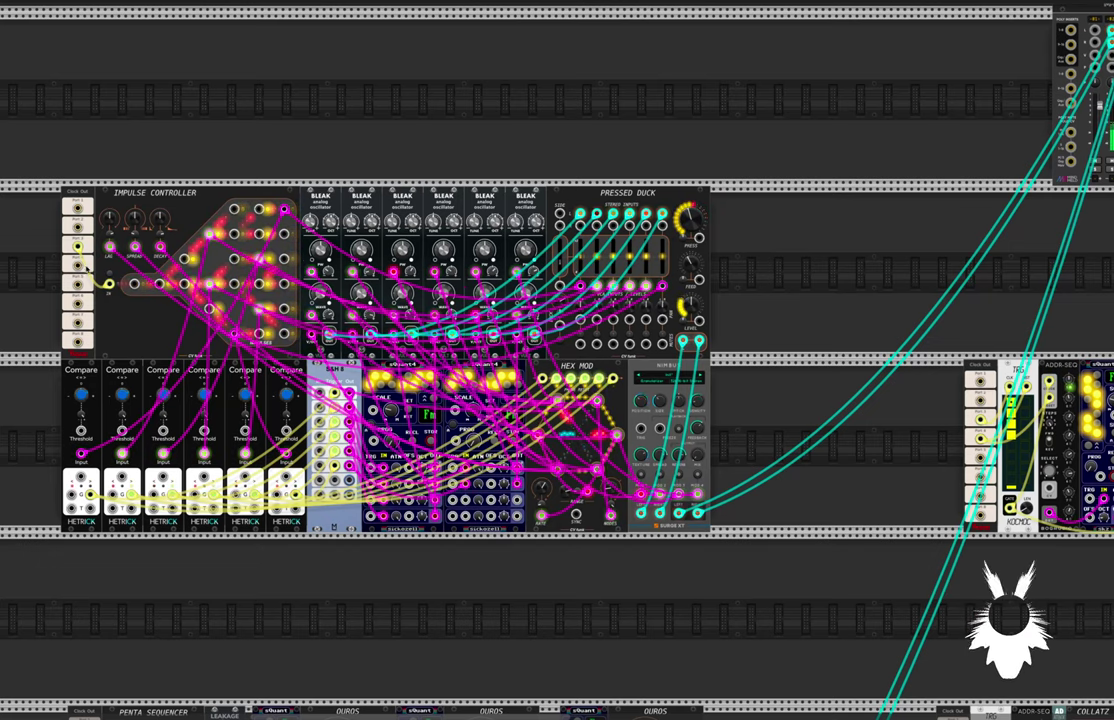
{"action": "mouse_move", "coordinate": [112, 284]}
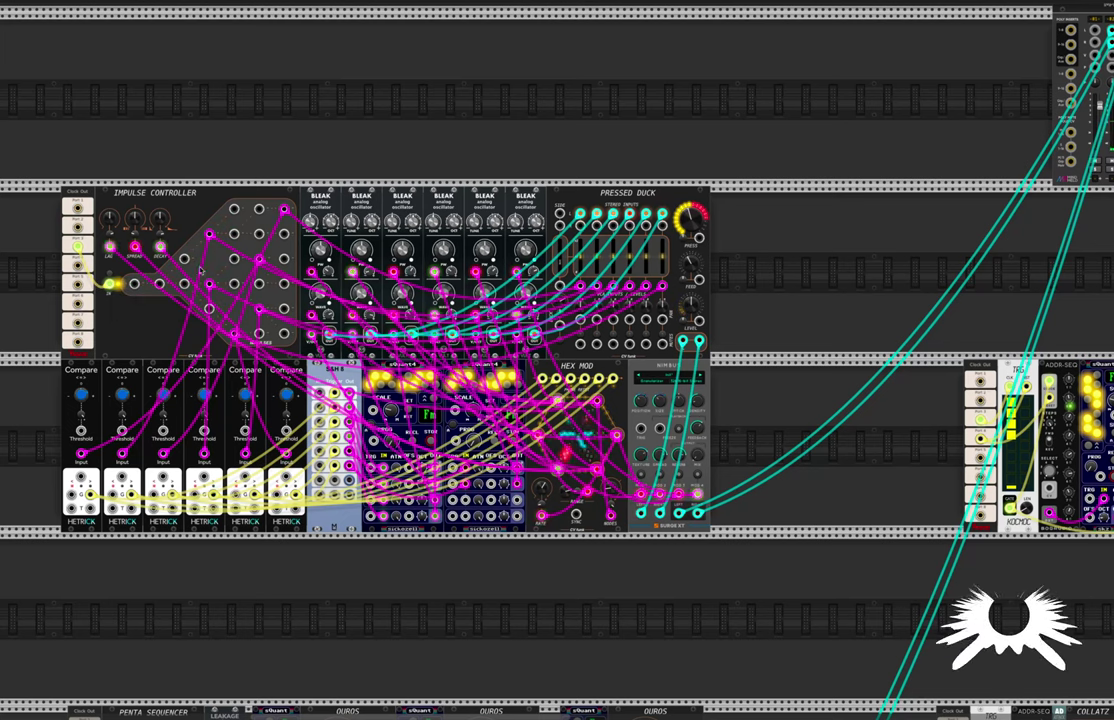
{"action": "mouse_move", "coordinate": [258, 298]}
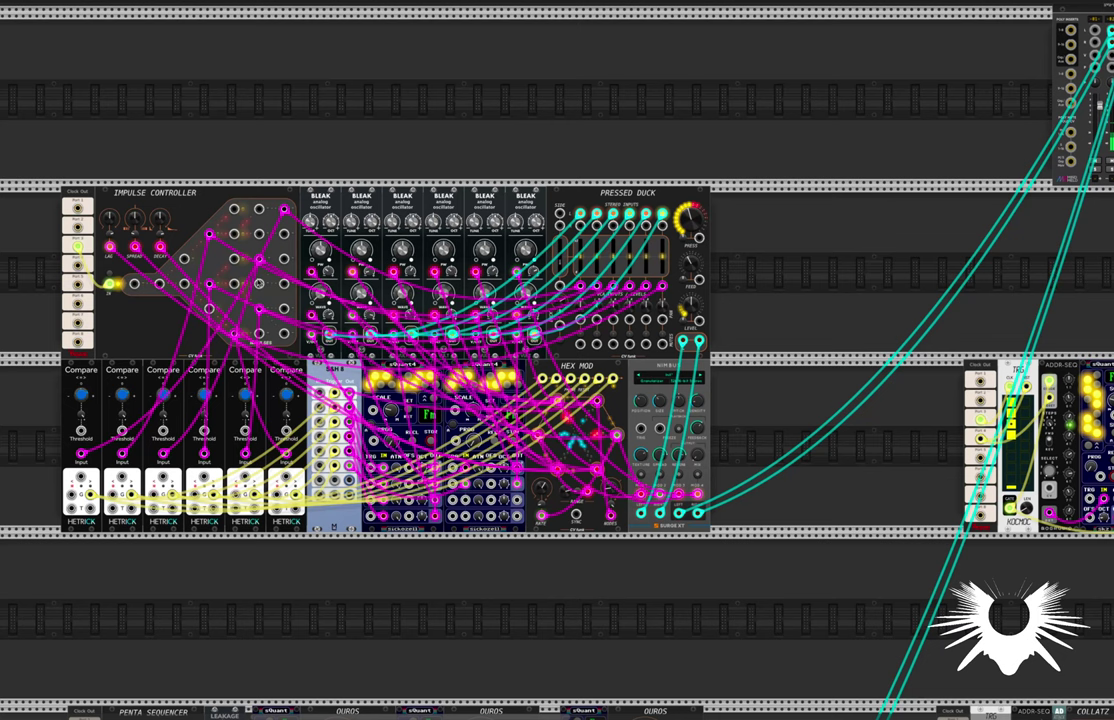
Step: Add a Scope above the Impulse Controller and patch one of its impulse outputs into the scope's first input
{"action": "right_click", "coordinate": [305, 129]}
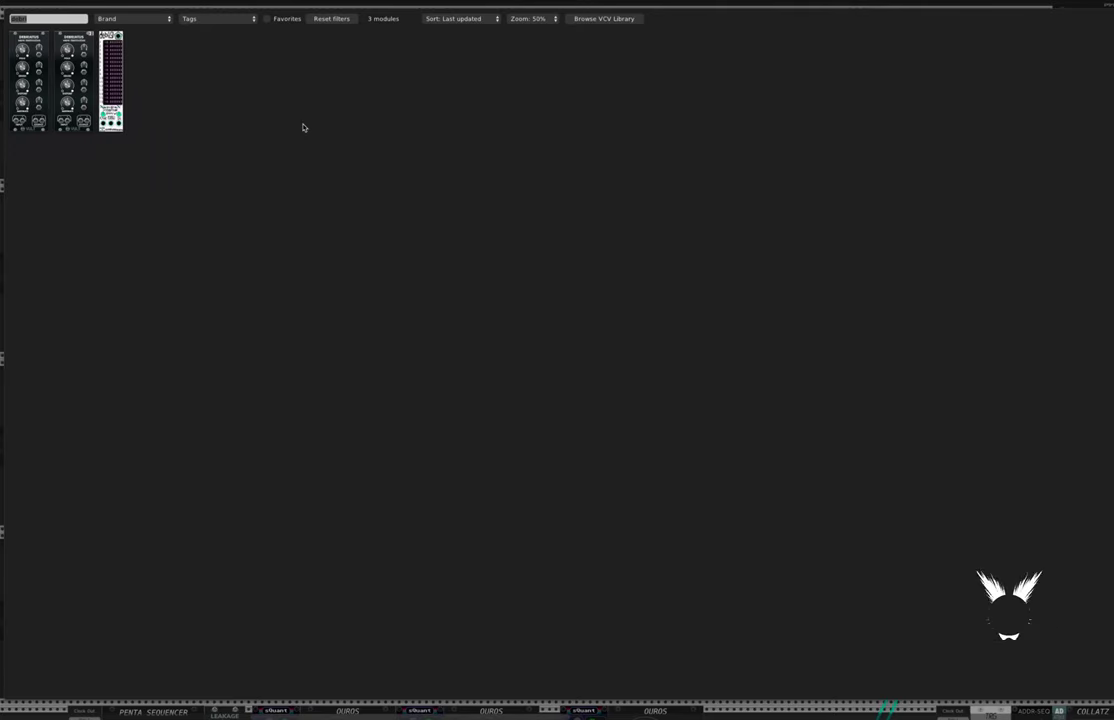
{"action": "key", "text": "BackSpace"}
{"action": "key", "text": "Escape"}
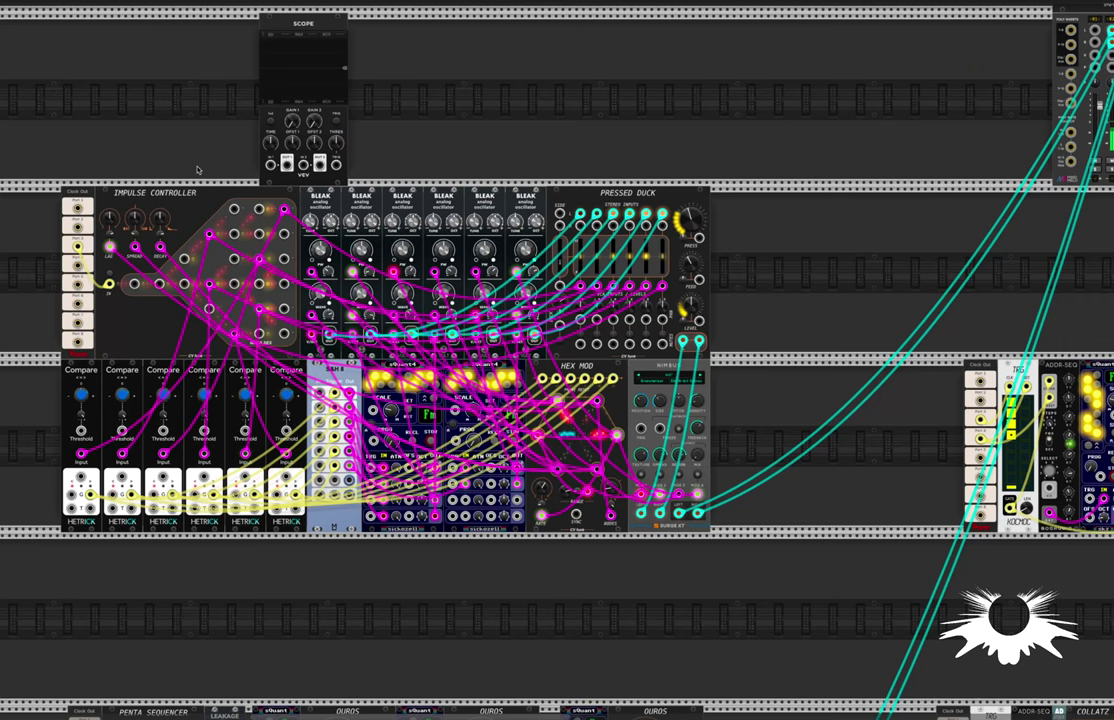
{"action": "left_click_drag", "start_coordinate": [260, 210], "coordinate": [270, 165]}
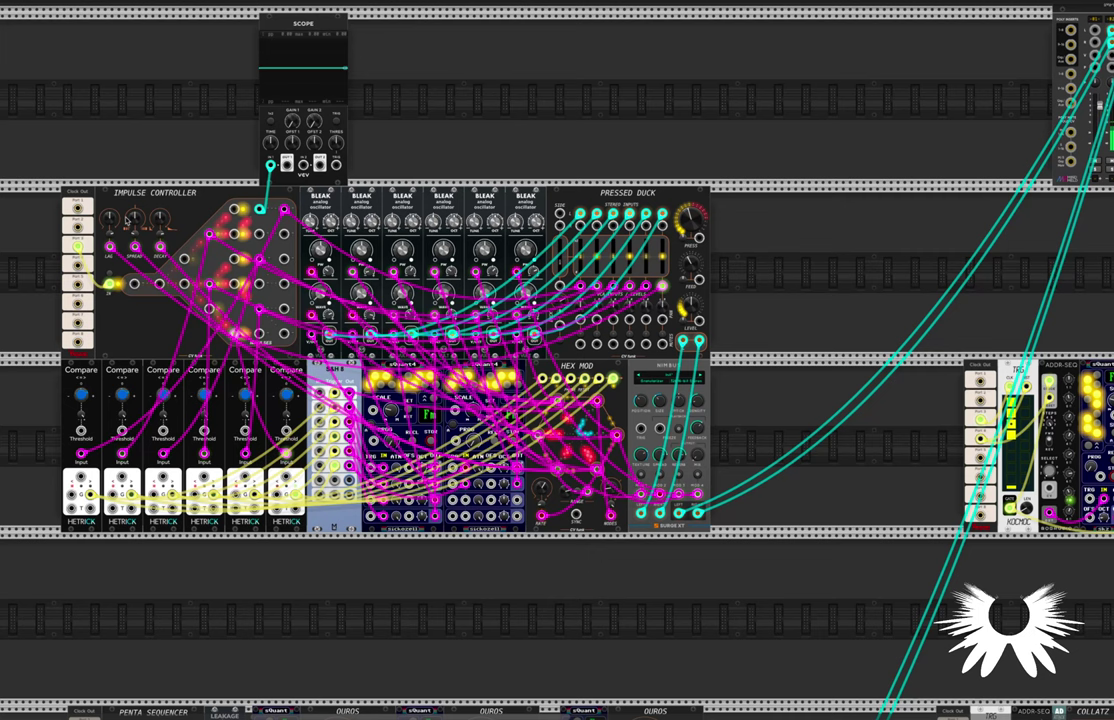
Step: Delete the Scope module above the Impulse Controller
{"action": "mouse_move", "coordinate": [159, 221]}
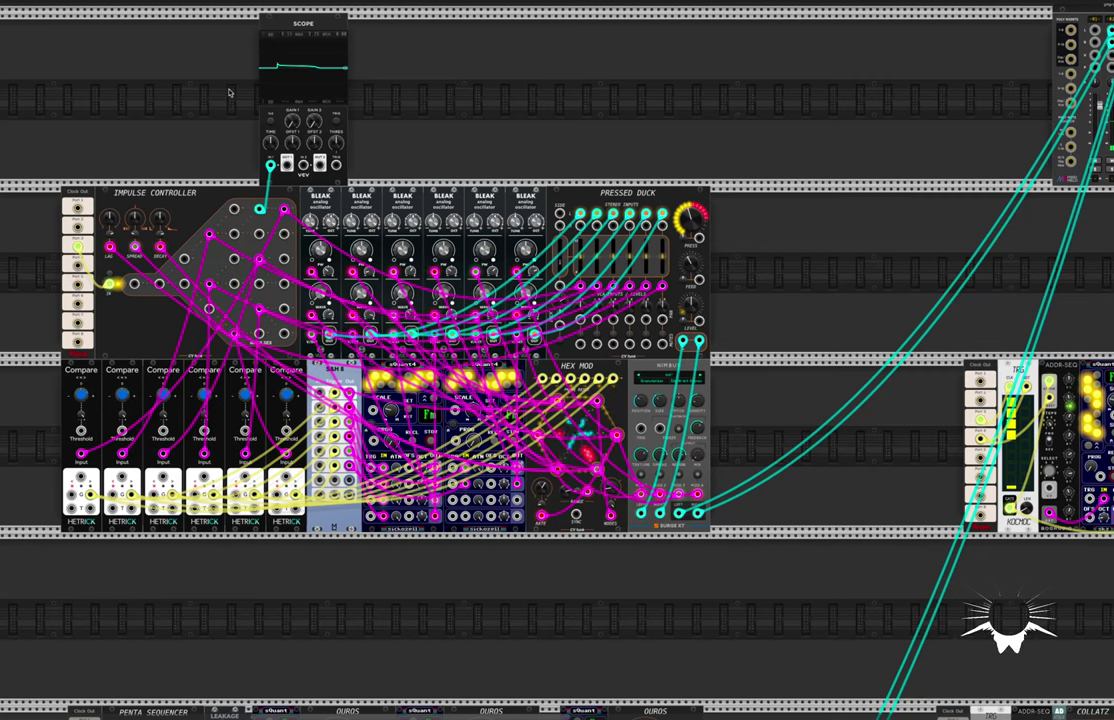
{"action": "left_click_drag", "start_coordinate": [229, 93], "coordinate": [344, 92]}
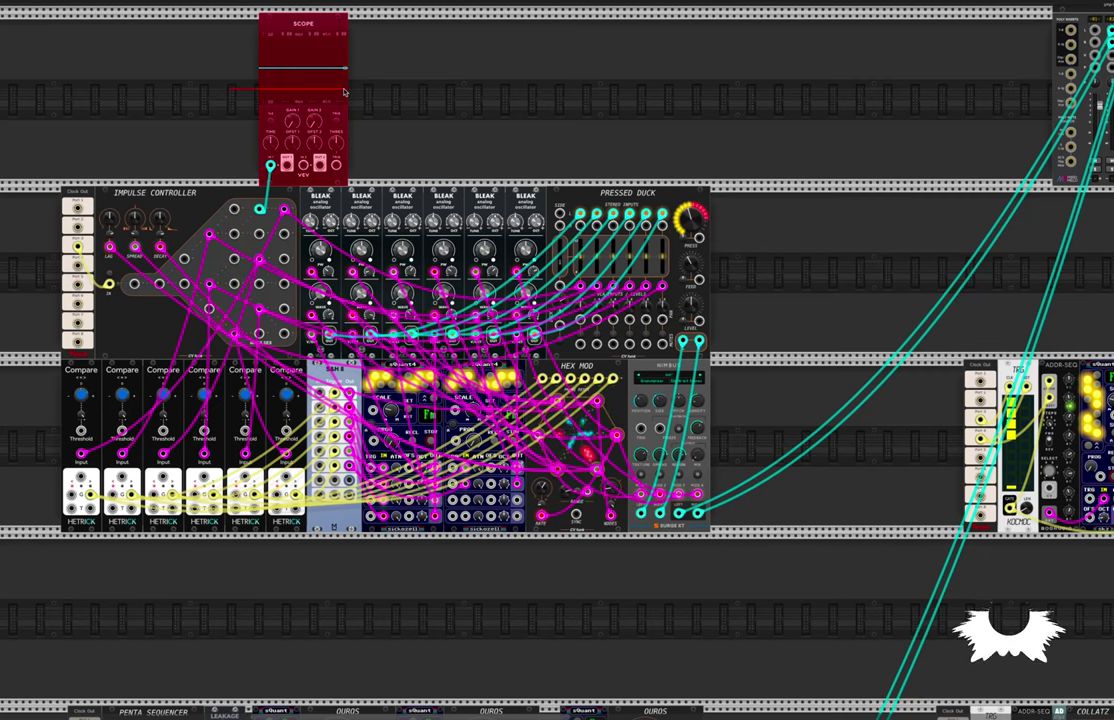
{"action": "key", "text": "Delete"}
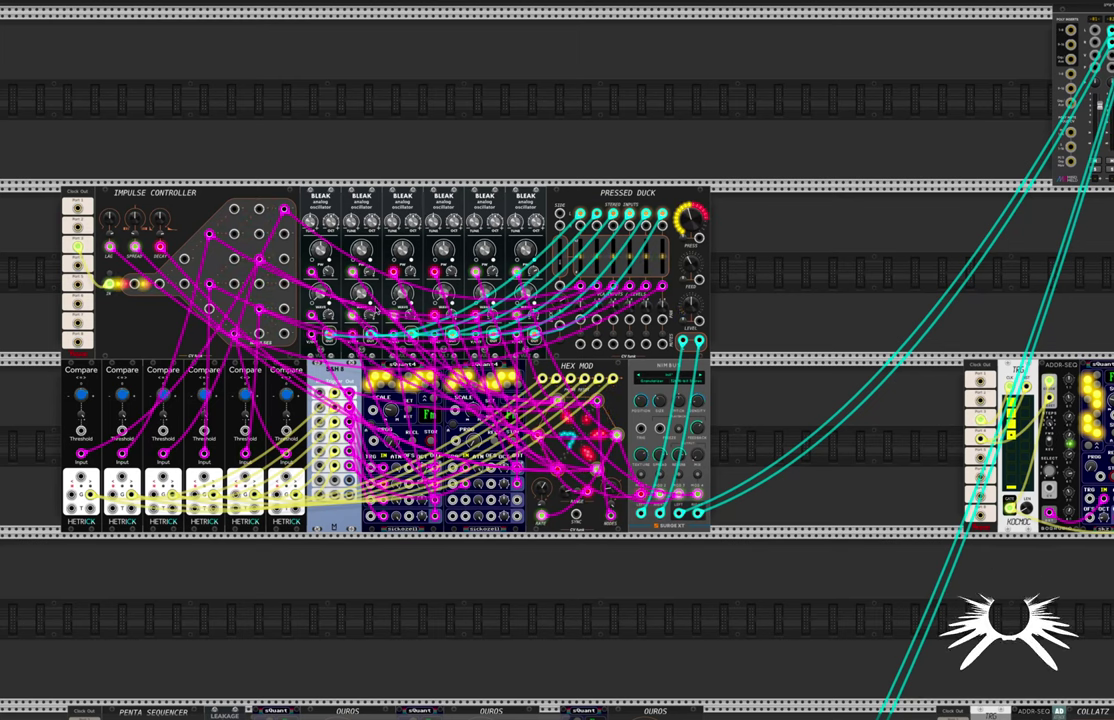
Step: Examine how the Impulse Controller voice is routed through the Compare, S&H 8, sQuant4 and Hex Mod modules
{"action": "mouse_move", "coordinate": [577, 274]}
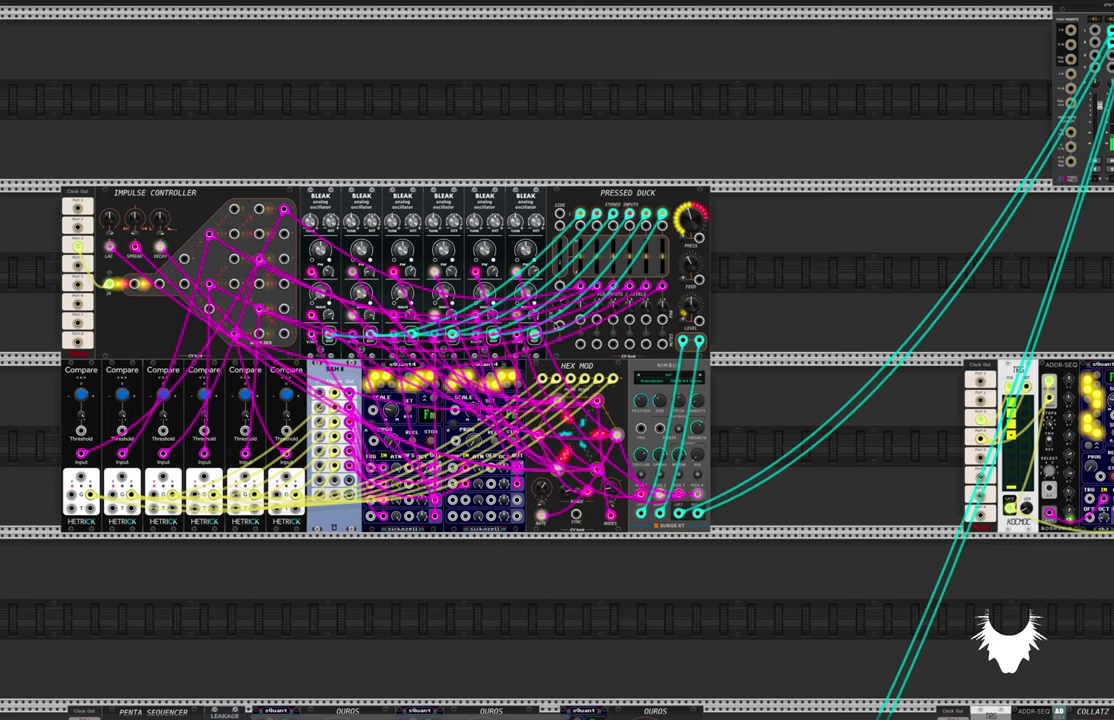
{"action": "scroll", "coordinate": [237, 461], "scroll_direction": "left", "scroll_amount": 1}
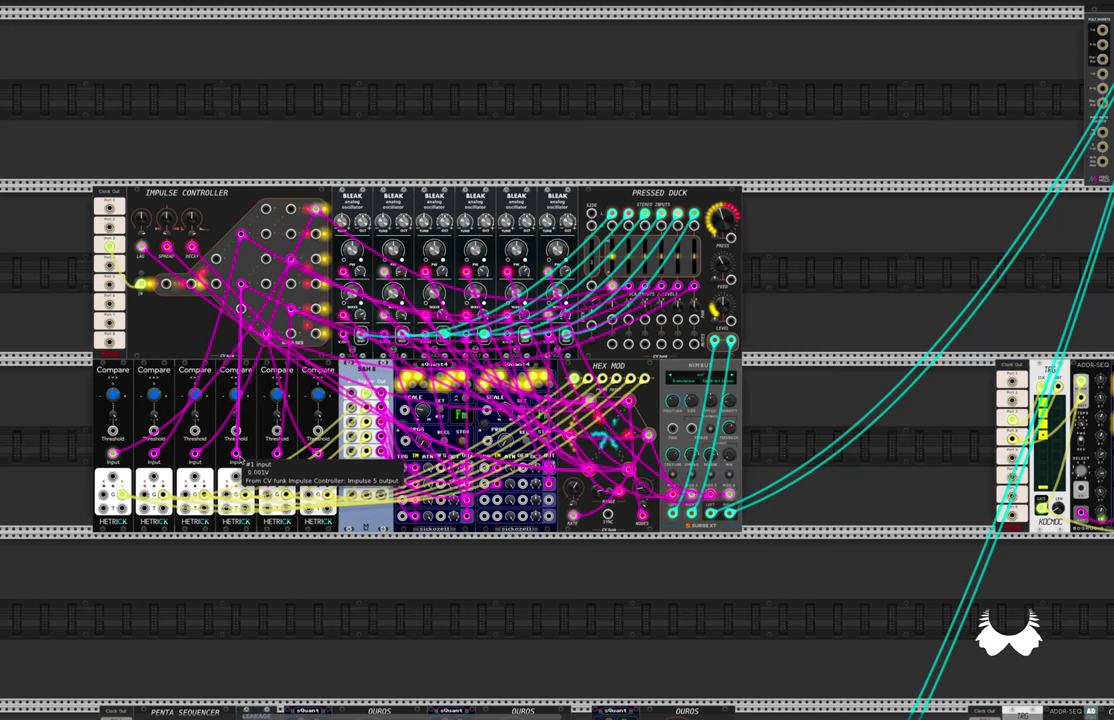
{"action": "scroll", "coordinate": [246, 362], "scroll_direction": "up", "scroll_amount": 3}
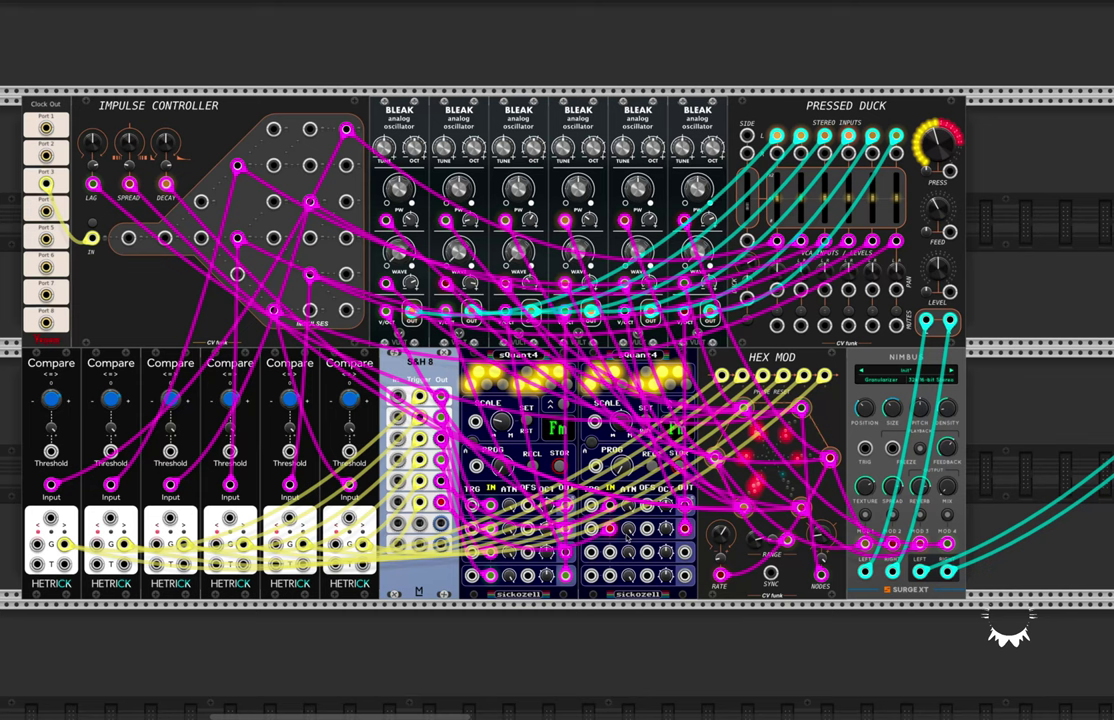
{"action": "mouse_move", "coordinate": [628, 528]}
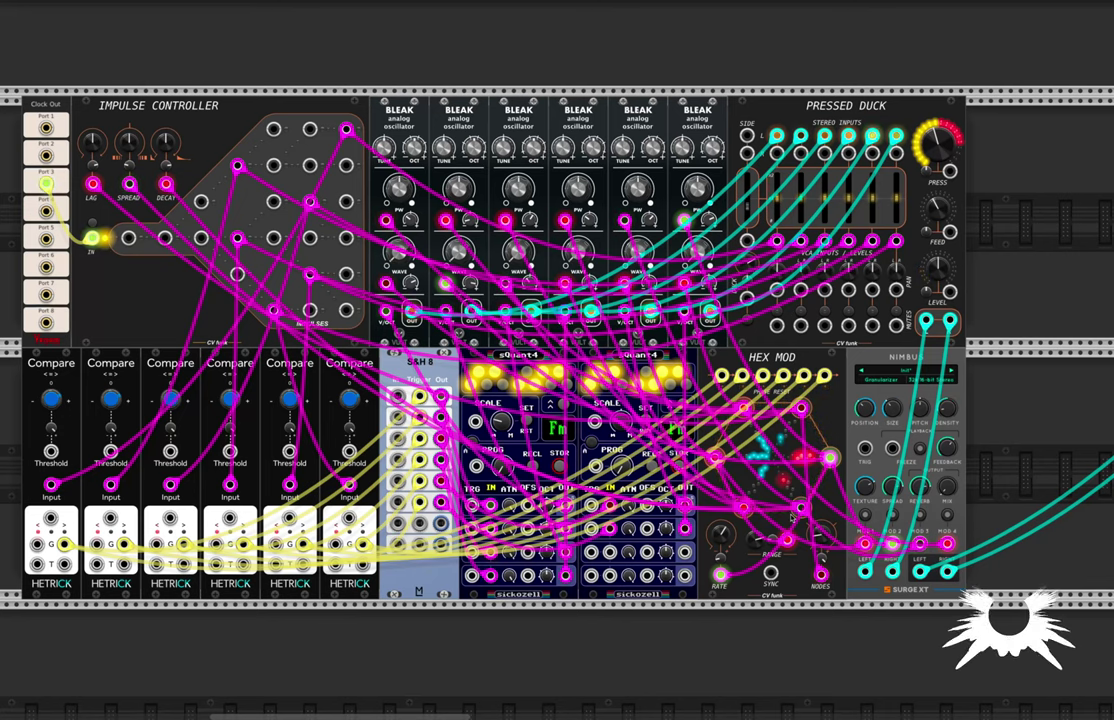
{"action": "scroll", "coordinate": [791, 521], "scroll_direction": "down", "scroll_amount": 1}
{"action": "scroll", "coordinate": [791, 521], "scroll_direction": "down", "scroll_amount": 2}
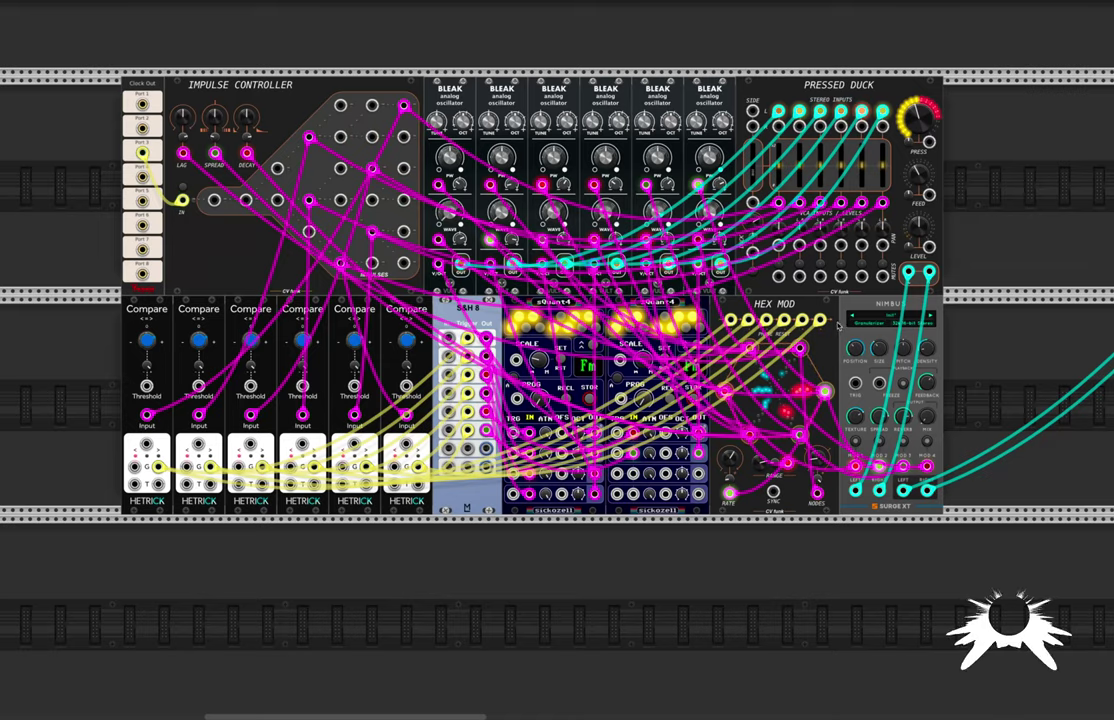
{"action": "scroll", "coordinate": [820, 340], "scroll_direction": "up", "scroll_amount": 4}
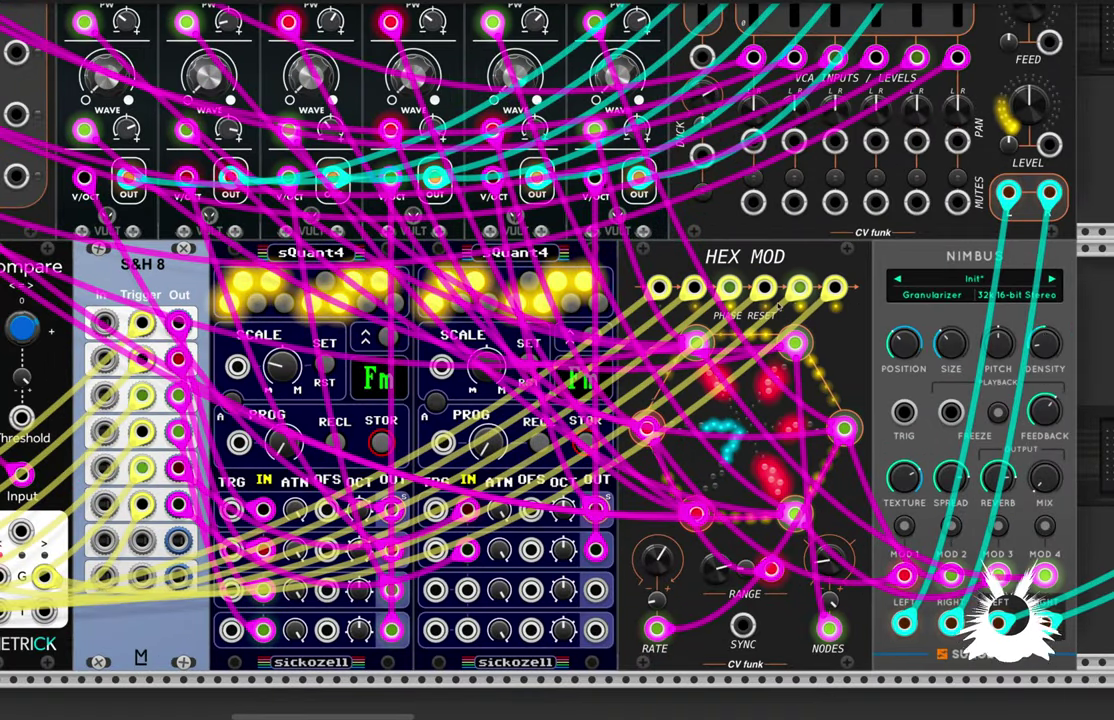
{"action": "scroll", "coordinate": [815, 390], "scroll_direction": "down", "scroll_amount": 1}
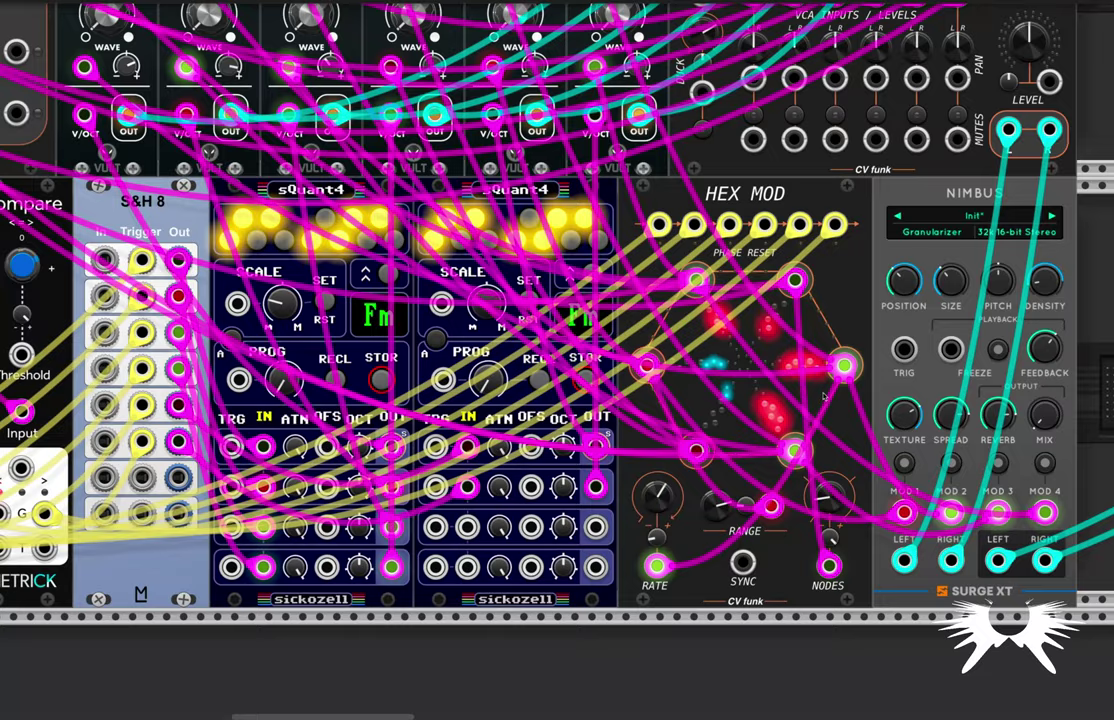
{"action": "scroll", "coordinate": [815, 390], "scroll_direction": "down", "scroll_amount": 2}
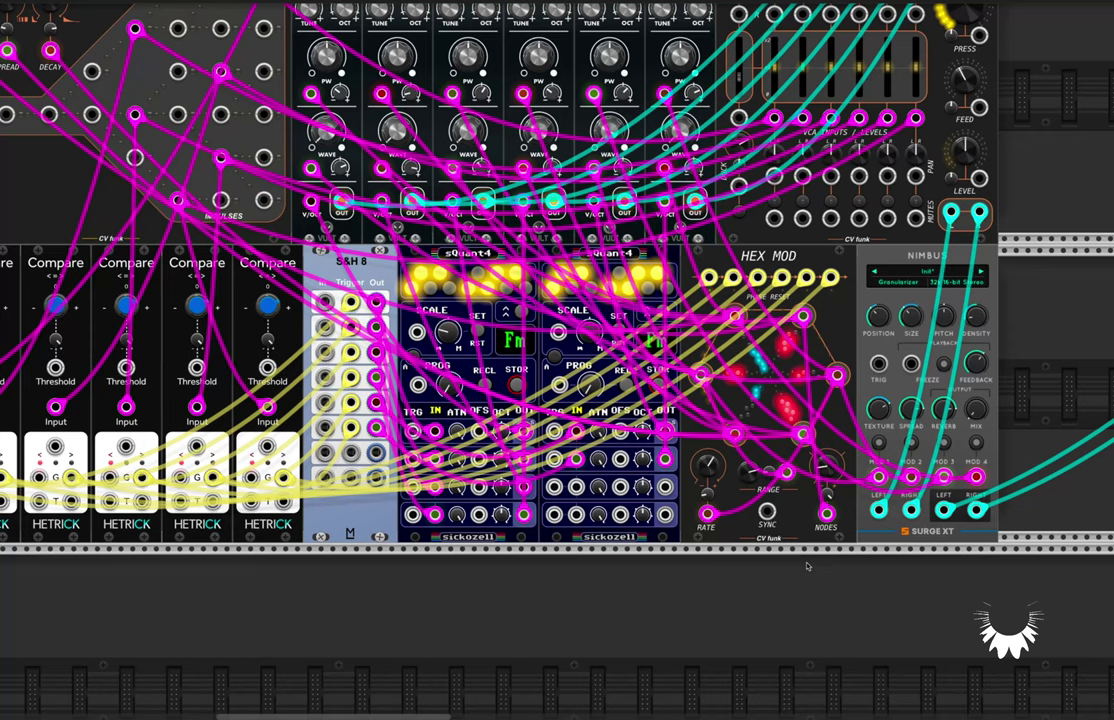
Step: Search the module library for "scope" and place a VCV Scope in the empty row below the Hex Mod
{"action": "scroll", "coordinate": [806, 567], "scroll_direction": "down", "scroll_amount": 5}
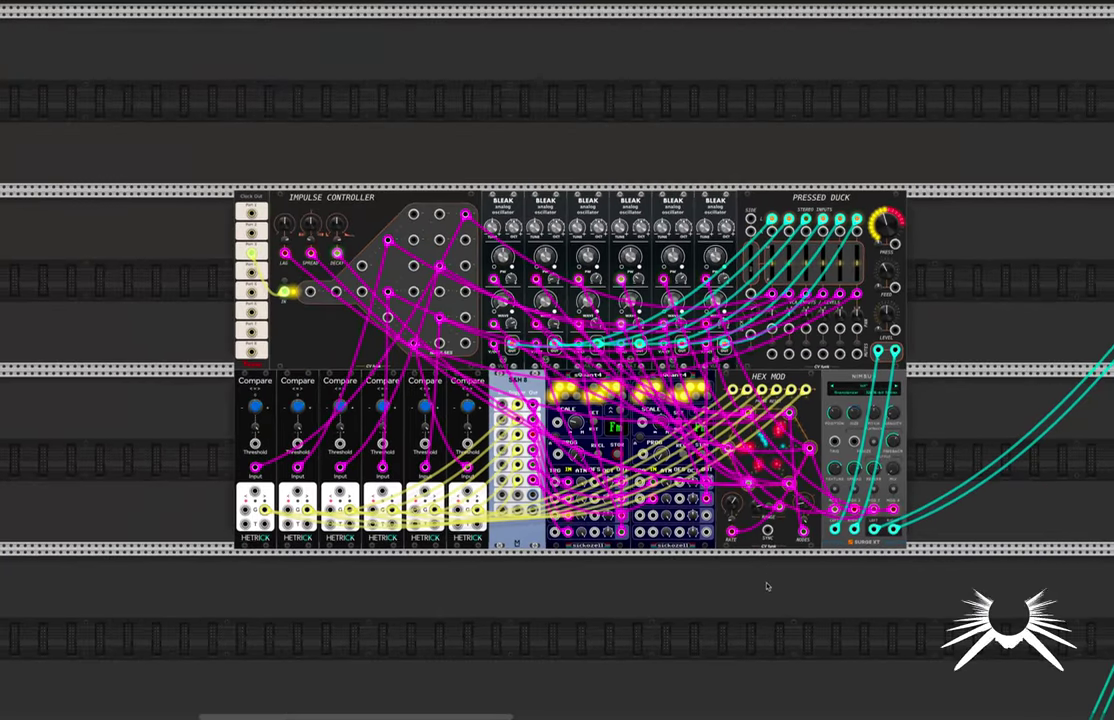
{"action": "scroll", "coordinate": [767, 586], "scroll_direction": "down", "scroll_amount": 3}
{"action": "right_click", "coordinate": [690, 440]}
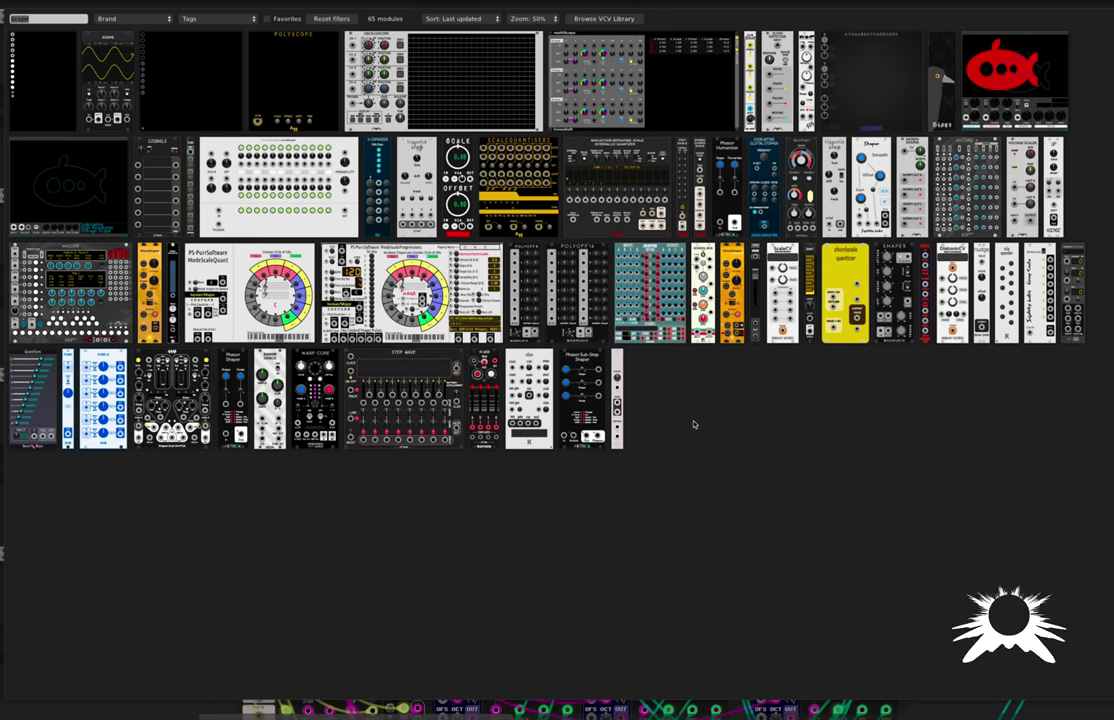
{"action": "type", "text": "scope"}
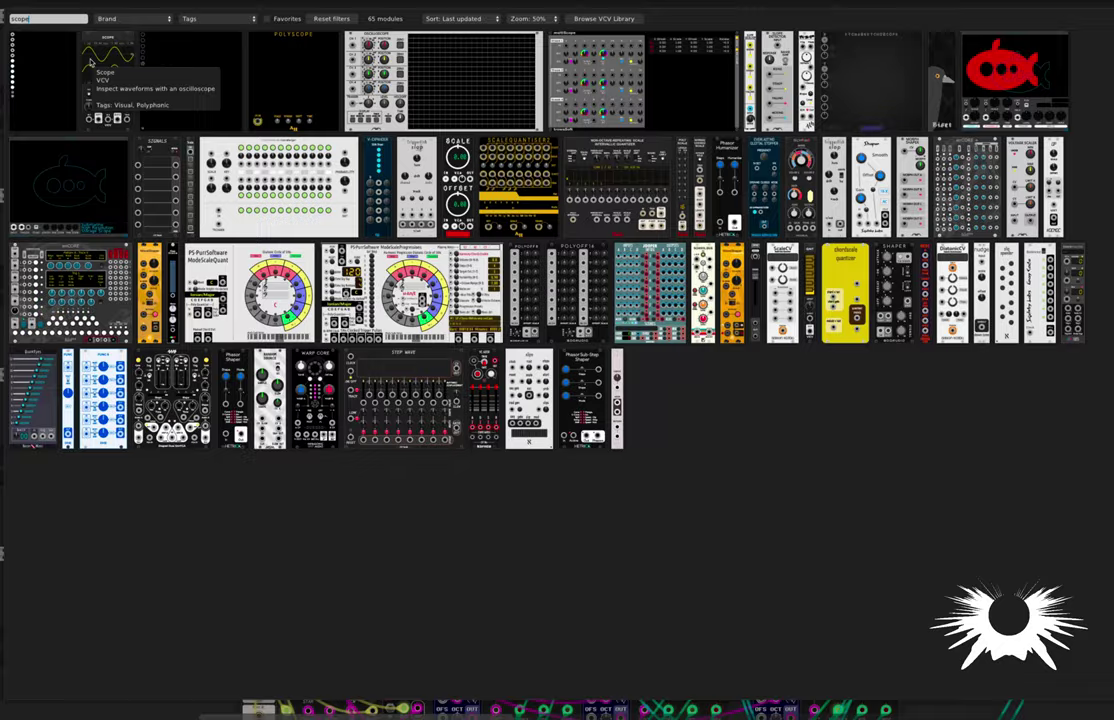
{"action": "left_click", "coordinate": [108, 75]}
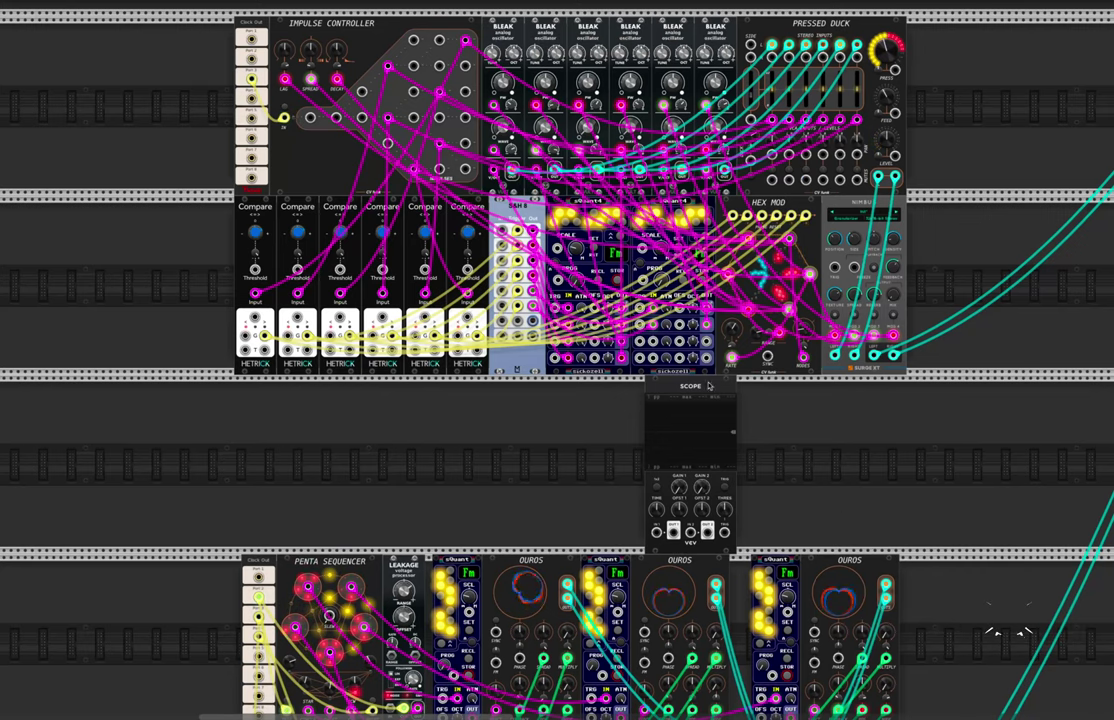
Step: Duplicate the Scope so that three stand side by side, undoing any surplus copies
{"action": "key", "text": "ctrl+d"}
{"action": "key", "text": "ctrl+d"}
{"action": "key", "text": "ctrl+d"}
{"action": "key", "text": "ctrl+d"}
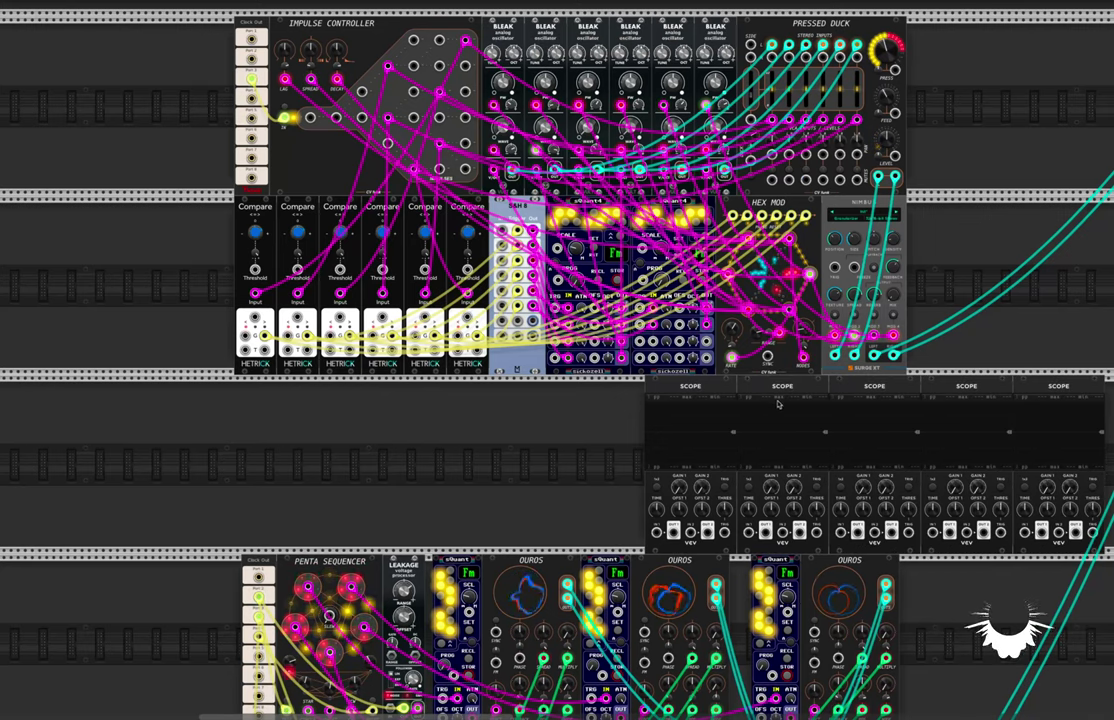
{"action": "key", "text": "ctrl+z"}
{"action": "key", "text": "ctrl+z"}
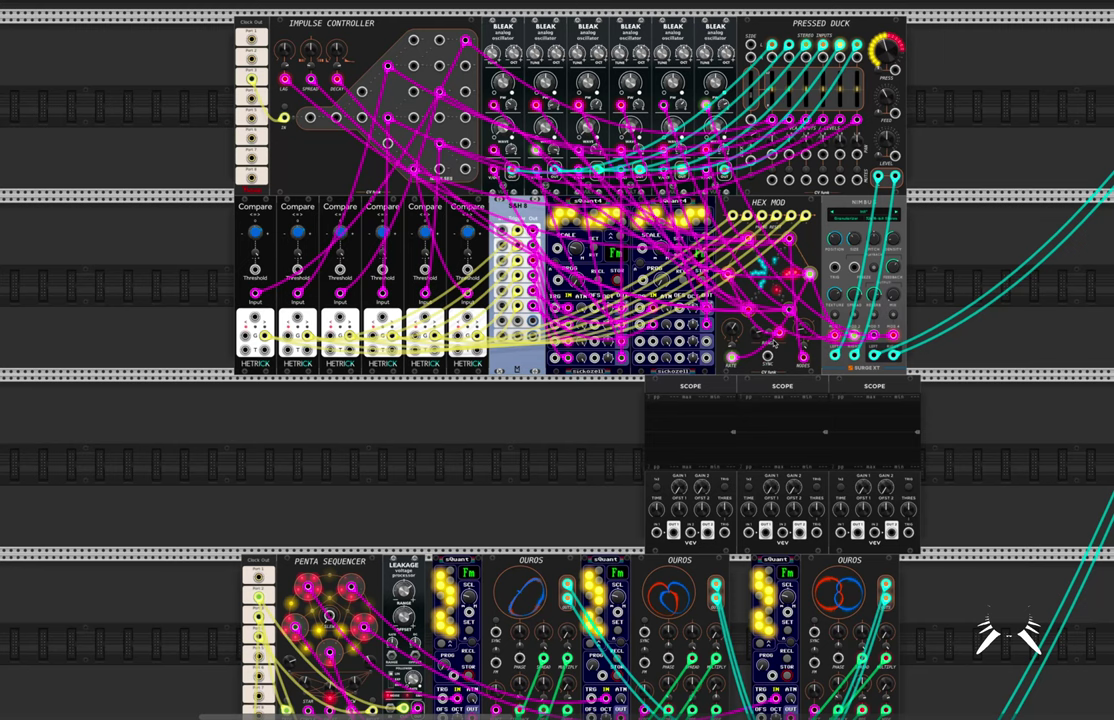
Step: Patch the six Hex Mod LFO outputs into both signal inputs of each of the three Scopes
{"action": "mouse_move", "coordinate": [748, 239]}
{"action": "left_mouse_down"}
{"action": "mouse_move", "coordinate": [699, 500]}
{"action": "mouse_move", "coordinate": [652, 540]}
{"action": "mouse_move", "coordinate": [657, 532]}
{"action": "left_mouse_up"}
{"action": "mouse_move", "coordinate": [789, 239]}
{"action": "left_mouse_down"}
{"action": "mouse_move", "coordinate": [704, 522]}
{"action": "mouse_move", "coordinate": [691, 532]}
{"action": "left_mouse_up"}
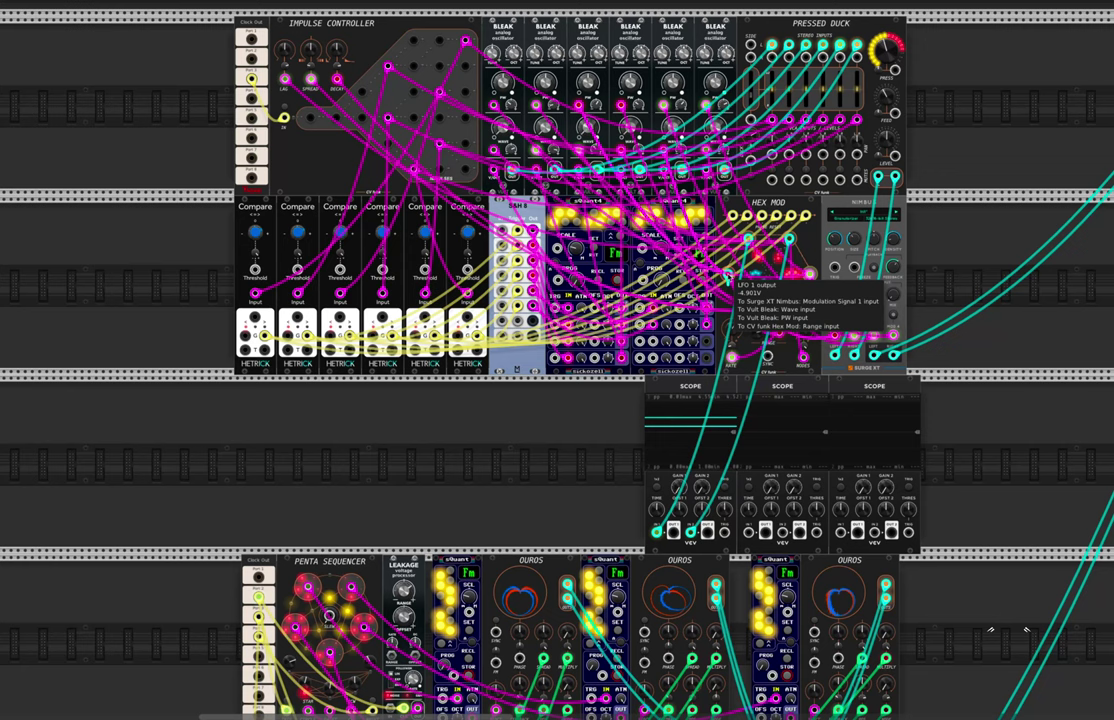
{"action": "mouse_move", "coordinate": [728, 274]}
{"action": "left_mouse_down"}
{"action": "mouse_move", "coordinate": [766, 547]}
{"action": "mouse_move", "coordinate": [748, 532]}
{"action": "left_mouse_up"}
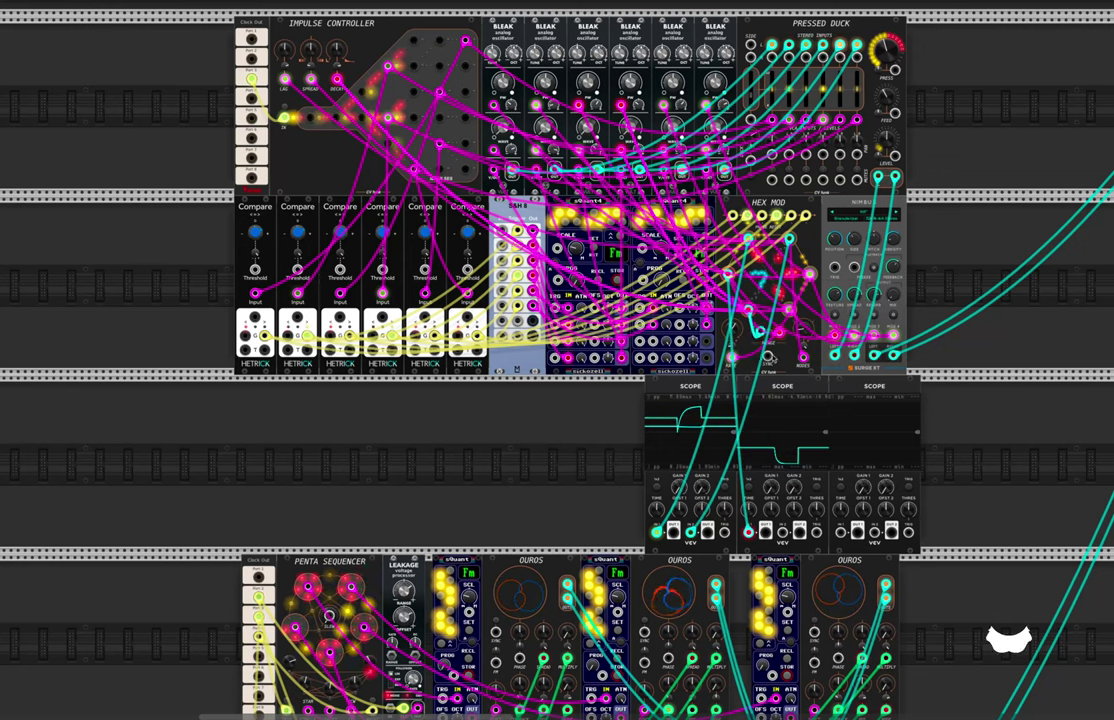
{"action": "left_click_drag", "start_coordinate": [770, 357], "coordinate": [782, 532]}
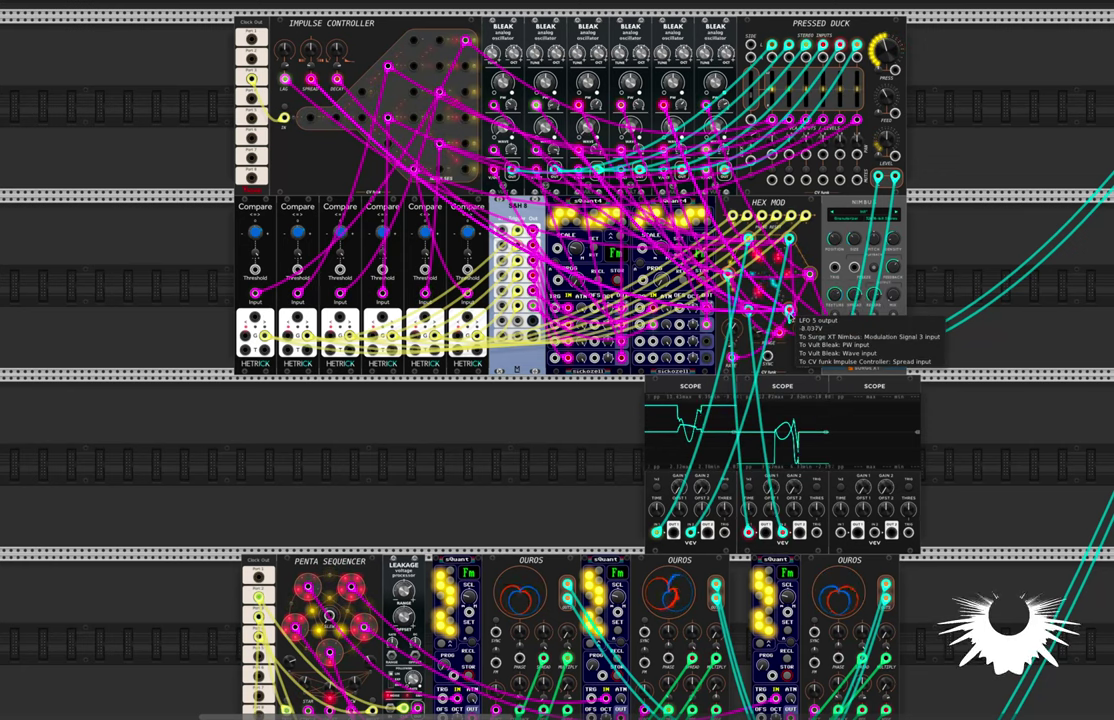
{"action": "left_click_drag", "start_coordinate": [789, 310], "coordinate": [840, 532]}
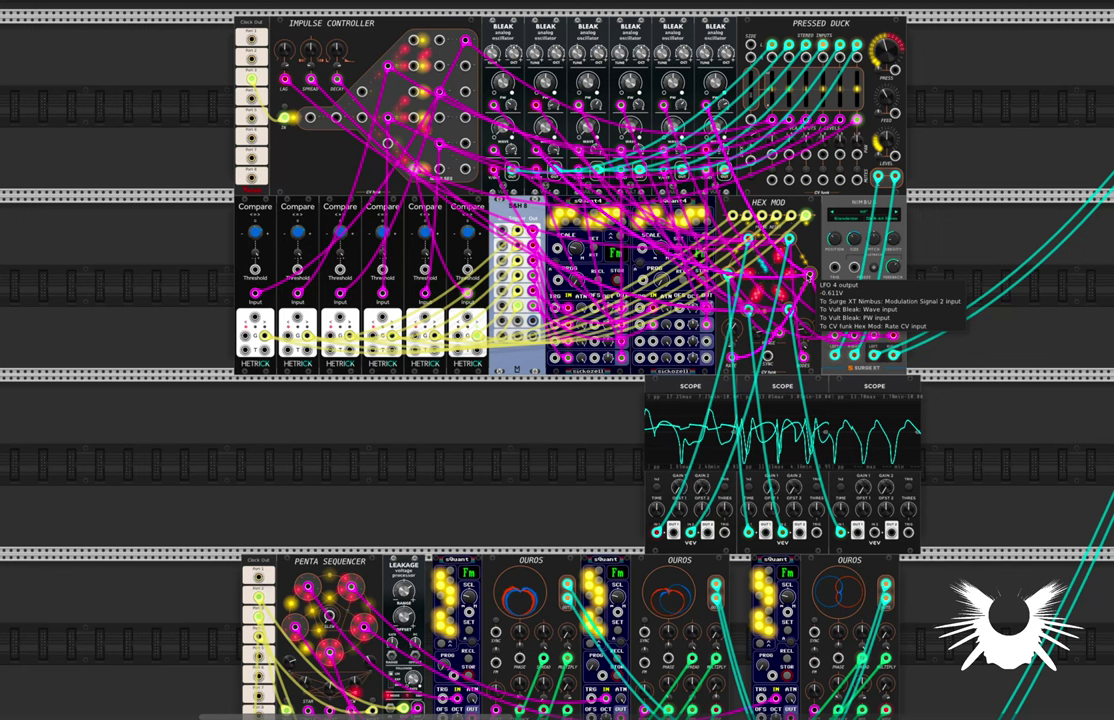
{"action": "left_click_drag", "start_coordinate": [810, 274], "coordinate": [874, 532]}
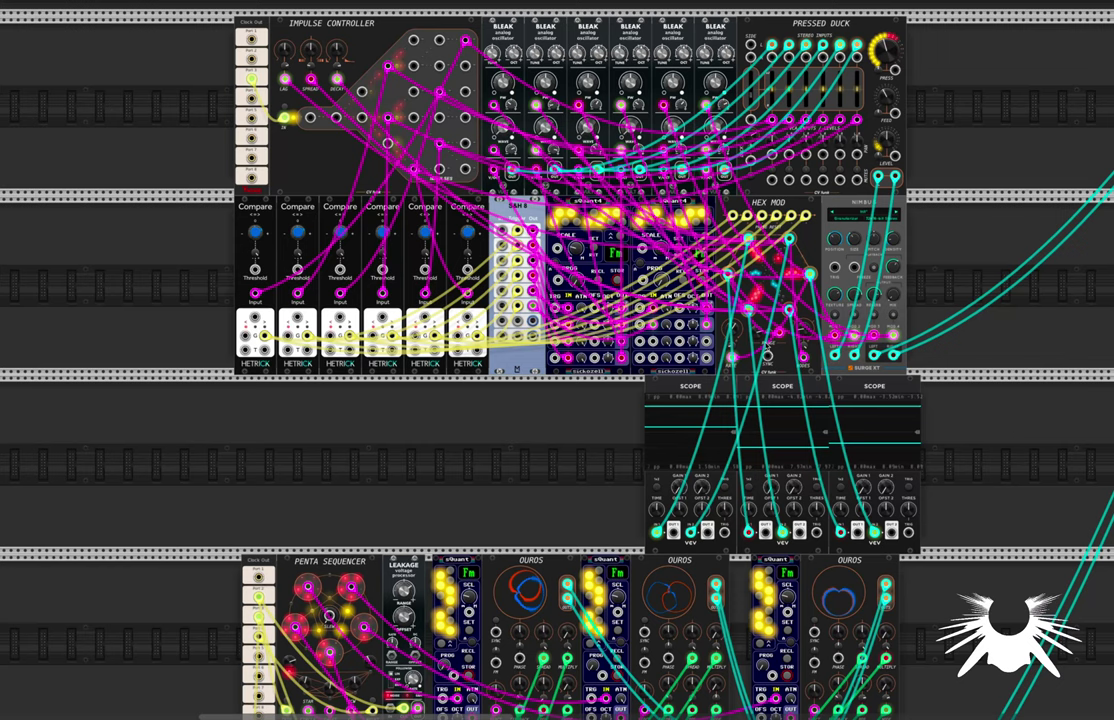
Step: Examine the Hex Mod LFO waveforms on the three Scopes and the Nimbus effect at the end of the voice
{"action": "scroll", "coordinate": [766, 294], "scroll_direction": "up", "scroll_amount": 5}
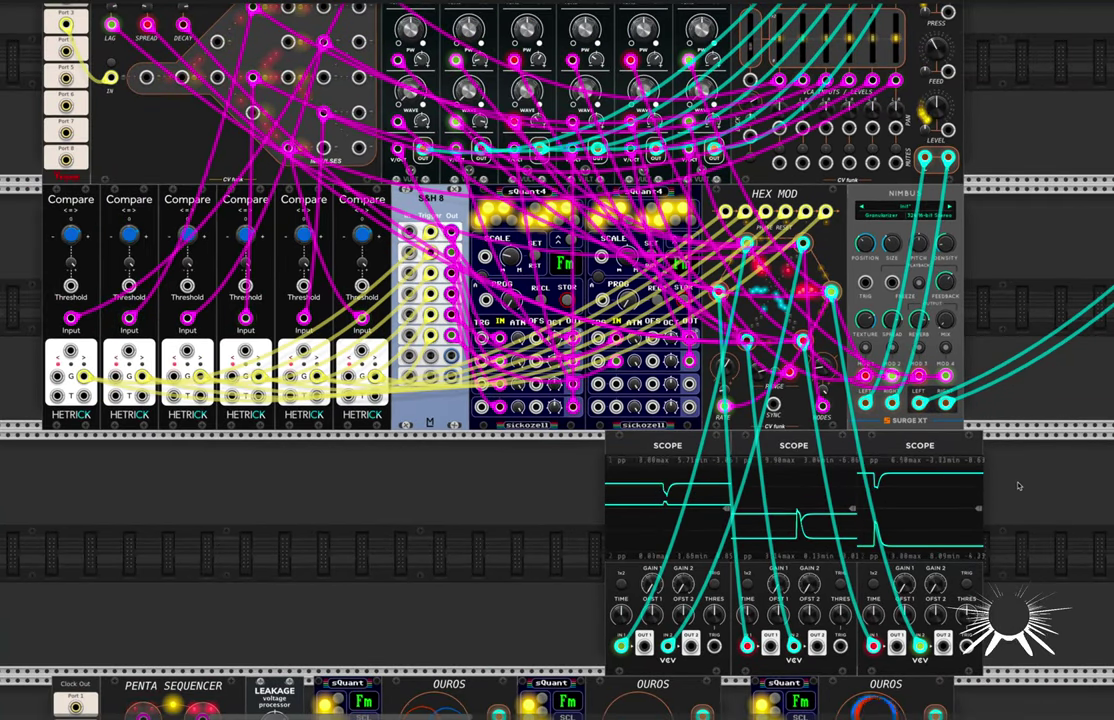
{"action": "mouse_move", "coordinate": [720, 292]}
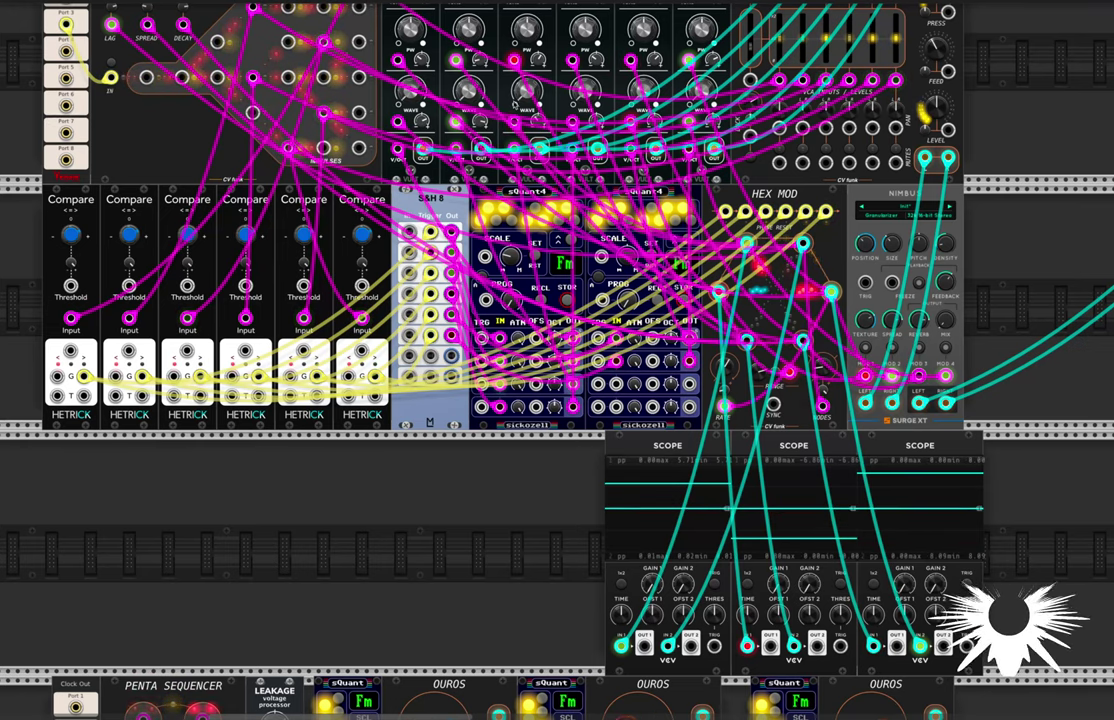
{"action": "scroll", "coordinate": [557, 360], "scroll_direction": "up", "scroll_amount": 1}
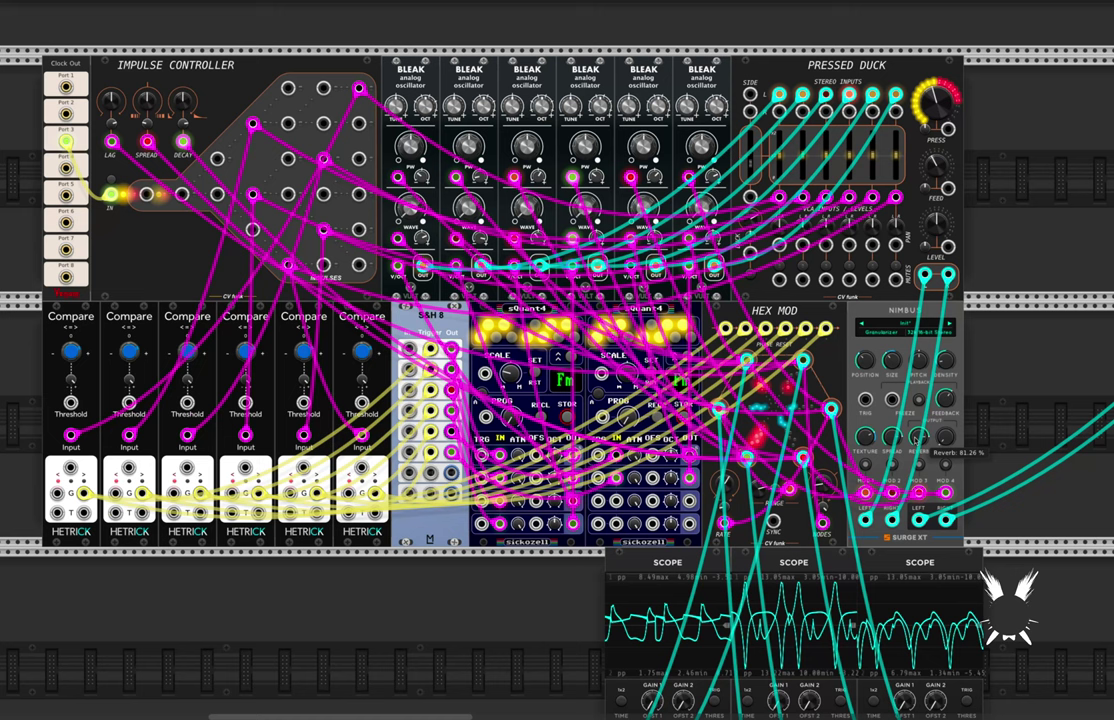
{"action": "mouse_move", "coordinate": [952, 404]}
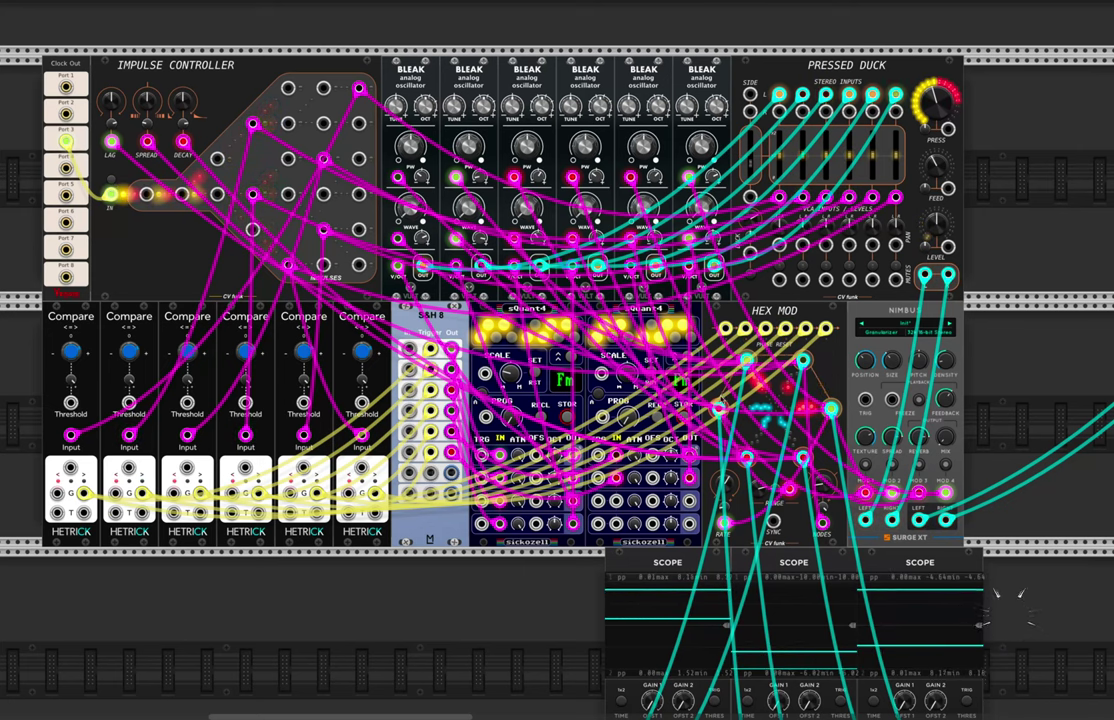
Step: Adjust the Mix and Feedback of the Nimbus effect at the end of the Impulse Controller voice
{"action": "mouse_move", "coordinate": [943, 434]}
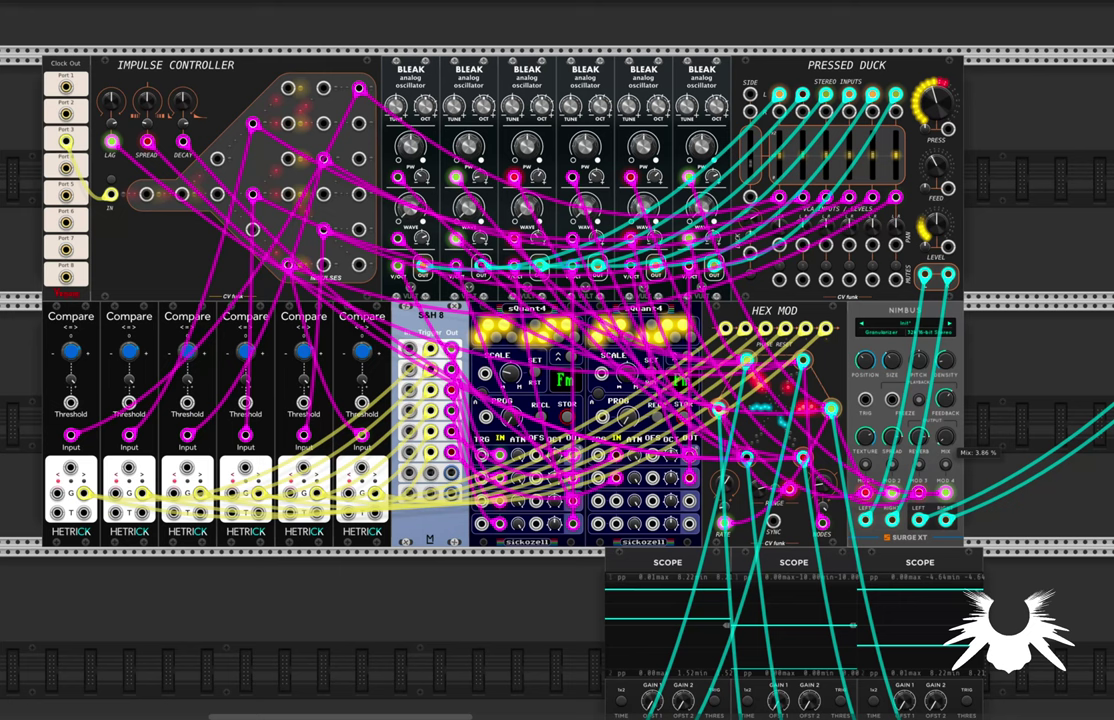
{"action": "mouse_move", "coordinate": [945, 437]}
{"action": "left_mouse_down"}
{"action": "mouse_move", "coordinate": [944, 410]}
{"action": "mouse_move", "coordinate": [945, 437]}
{"action": "left_mouse_up"}
{"action": "mouse_move", "coordinate": [945, 437]}
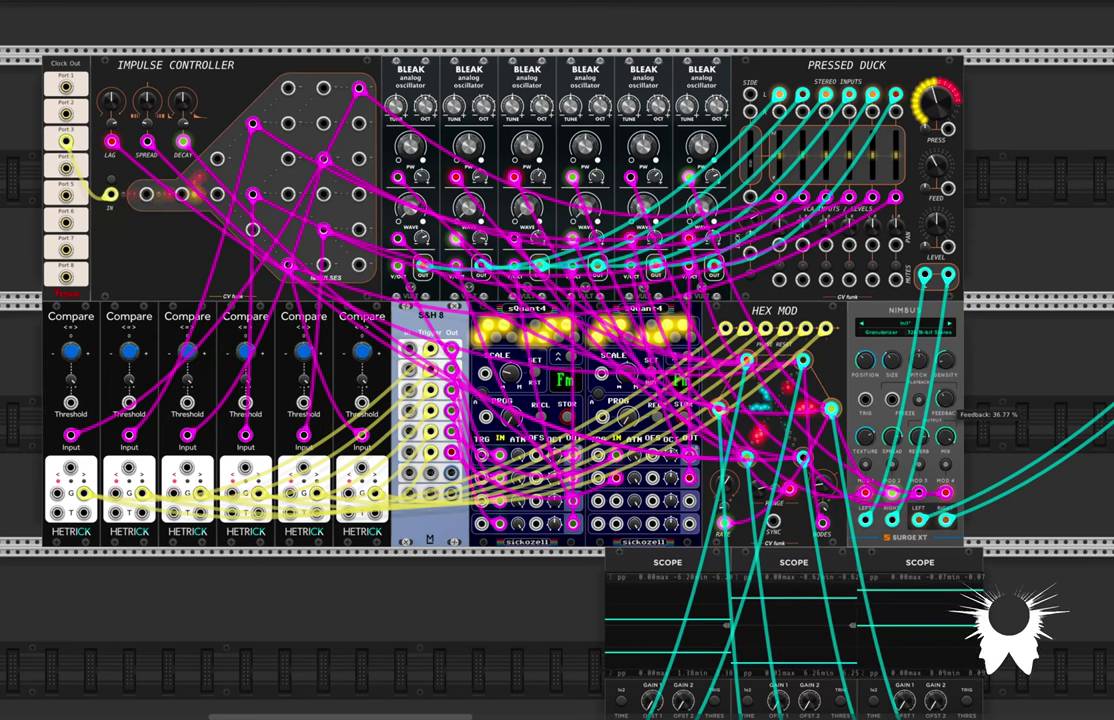
{"action": "left_click_drag", "start_coordinate": [945, 397], "coordinate": [945, 397]}
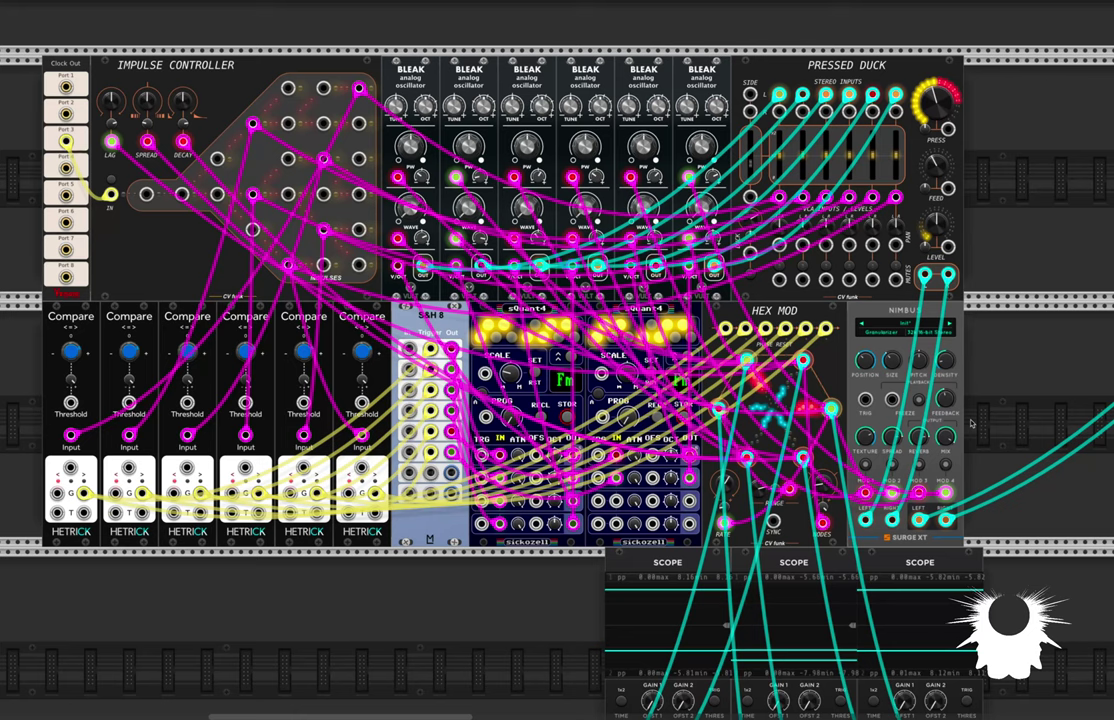
Step: Examine the whole Impulse Controller voice with its Scopes and the output cables running to the mixer
{"action": "scroll", "coordinate": [985, 439], "scroll_direction": "down", "scroll_amount": 3}
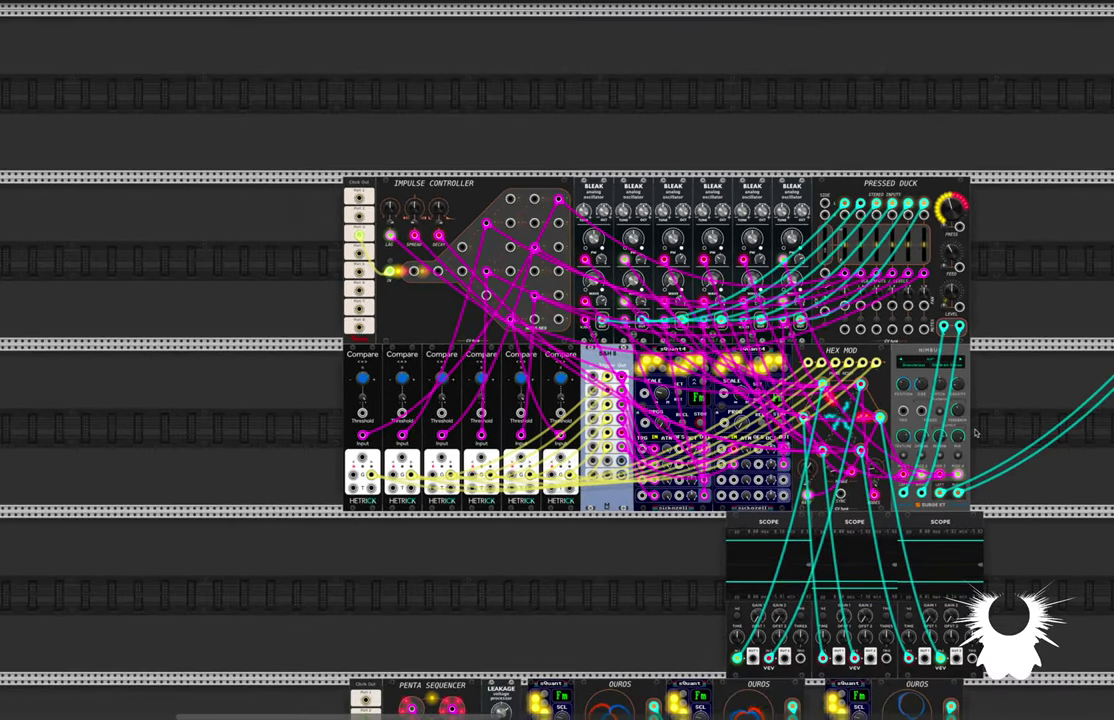
{"action": "scroll", "coordinate": [975, 432], "scroll_direction": "right", "scroll_amount": 4}
{"action": "scroll", "coordinate": [975, 432], "scroll_direction": "up", "scroll_amount": 2}
{"action": "scroll", "coordinate": [1022, 251], "scroll_direction": "right", "scroll_amount": 2}
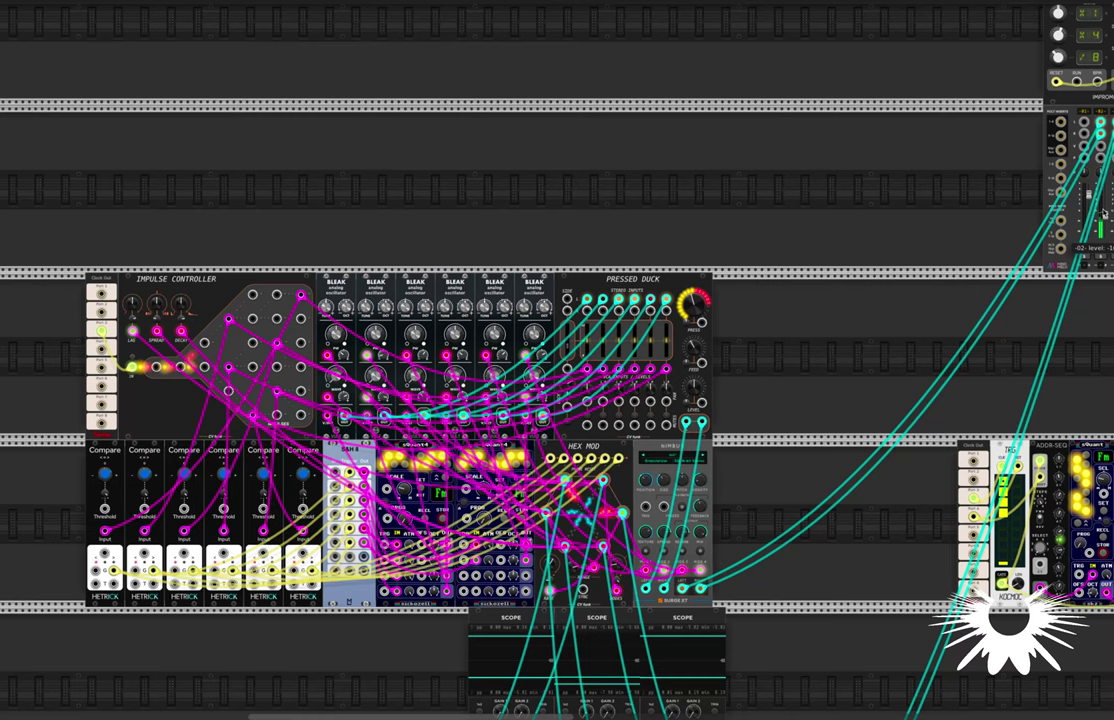
{"action": "scroll", "coordinate": [662, 482], "scroll_direction": "down", "scroll_amount": 5}
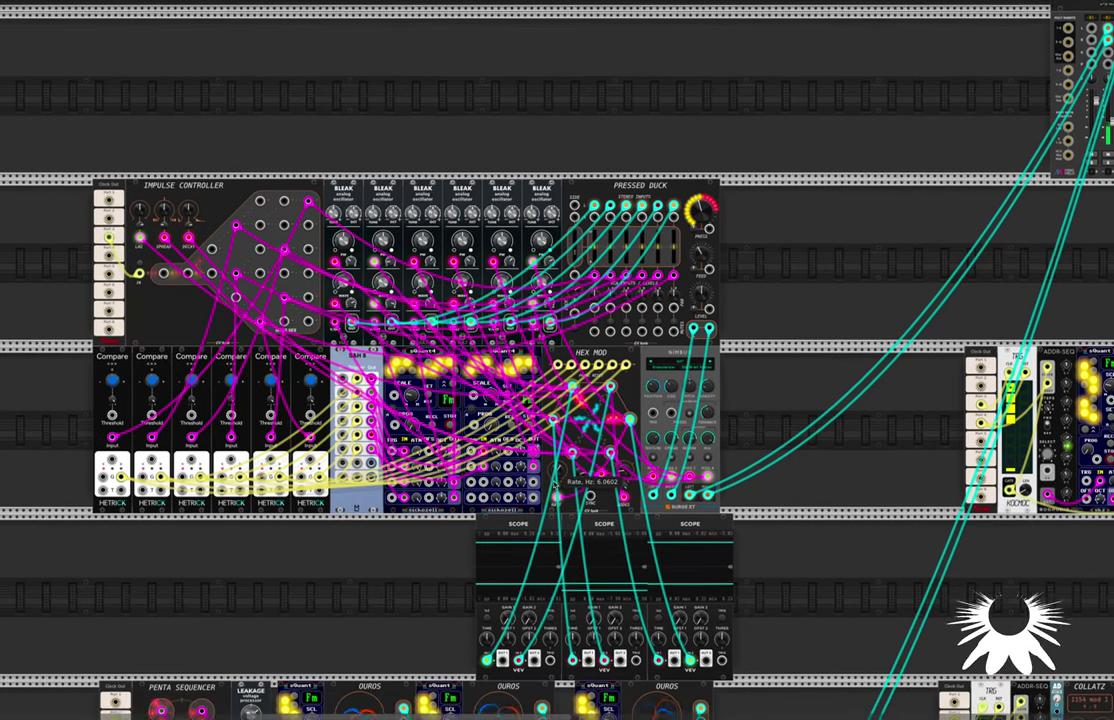
{"action": "scroll", "coordinate": [485, 315], "scroll_direction": "up", "scroll_amount": 2}
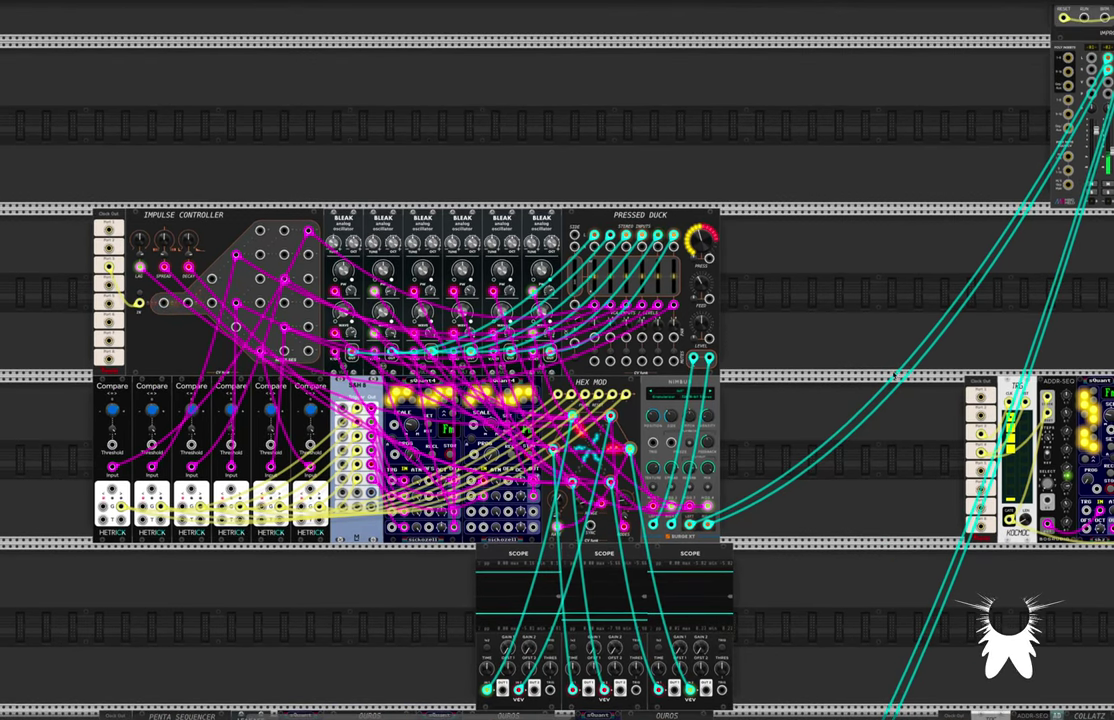
{"action": "scroll", "coordinate": [900, 394], "scroll_direction": "down", "scroll_amount": 1}
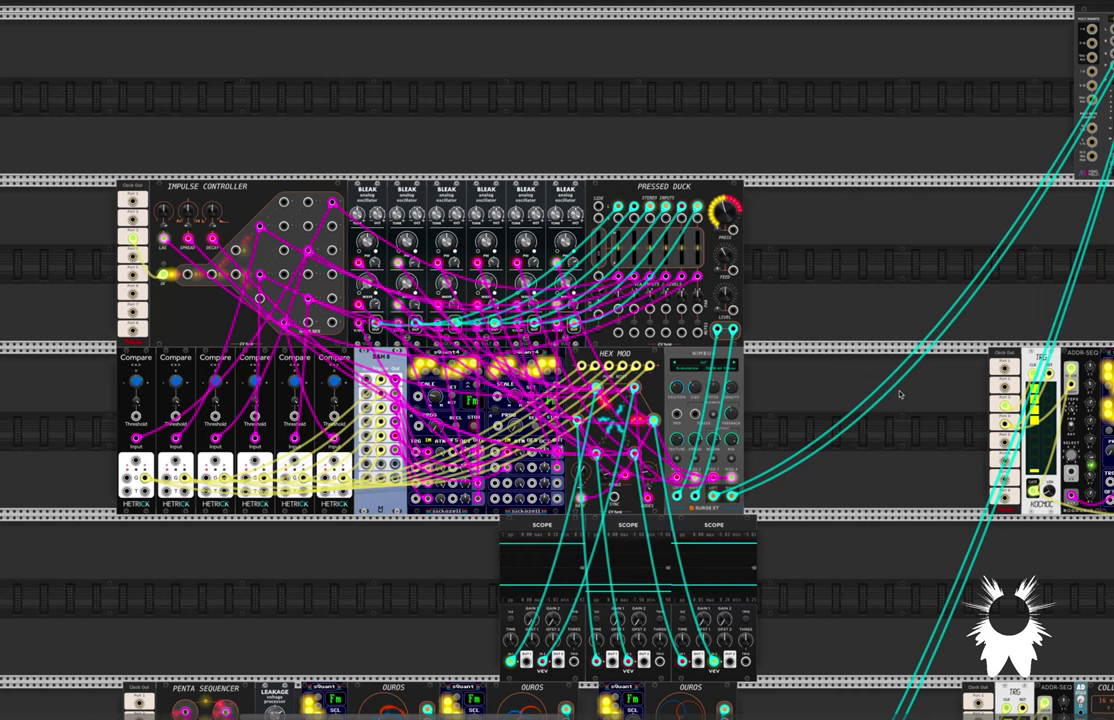
{"action": "scroll", "coordinate": [882, 384], "scroll_direction": "left", "scroll_amount": 1}
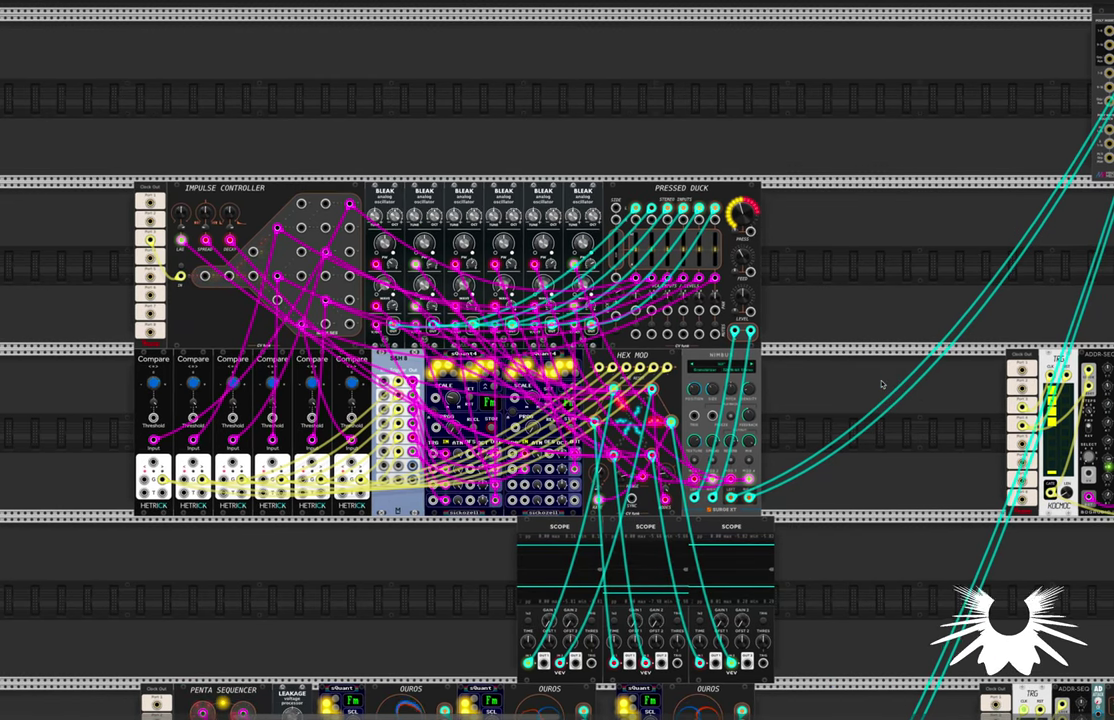
Step: Switch the mixer from channel 2 to channel 3 with the channel mutes and examine the Penta Sequencer voice
{"action": "scroll", "coordinate": [882, 384], "scroll_direction": "right", "scroll_amount": 1}
{"action": "scroll", "coordinate": [882, 384], "scroll_direction": "right", "scroll_amount": 5}
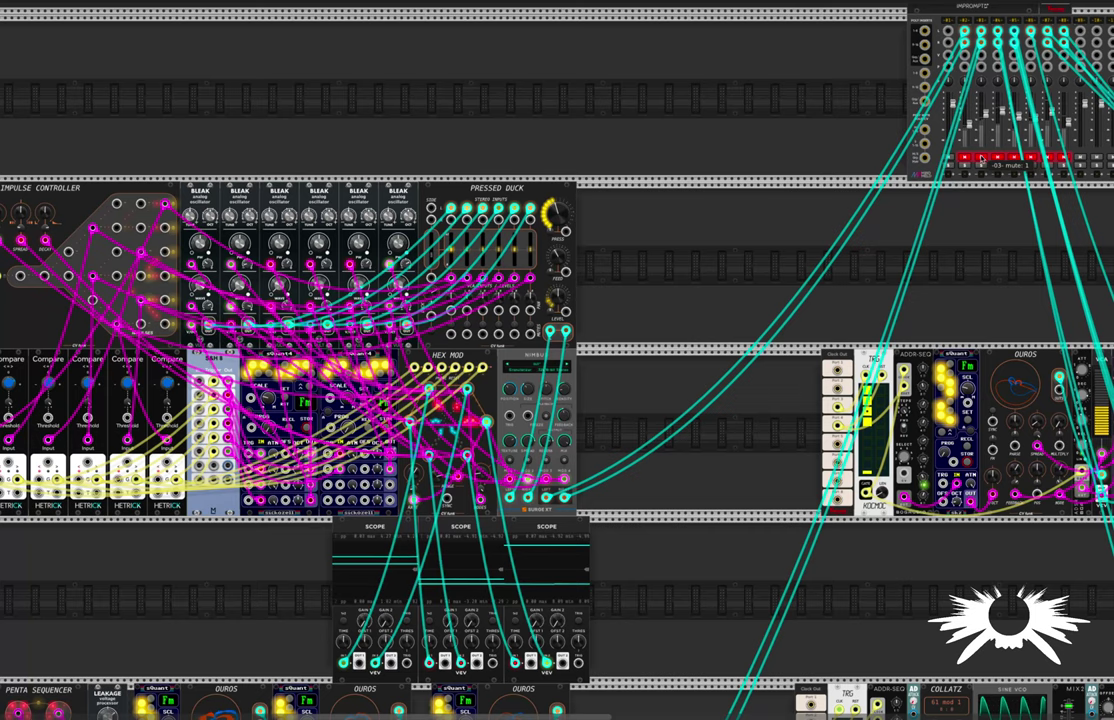
{"action": "scroll", "coordinate": [729, 351], "scroll_direction": "left", "scroll_amount": 7}
{"action": "scroll", "coordinate": [729, 351], "scroll_direction": "down", "scroll_amount": 3}
{"action": "scroll", "coordinate": [882, 384], "scroll_direction": "left", "scroll_amount": 2}
{"action": "scroll", "coordinate": [882, 384], "scroll_direction": "down", "scroll_amount": 11}
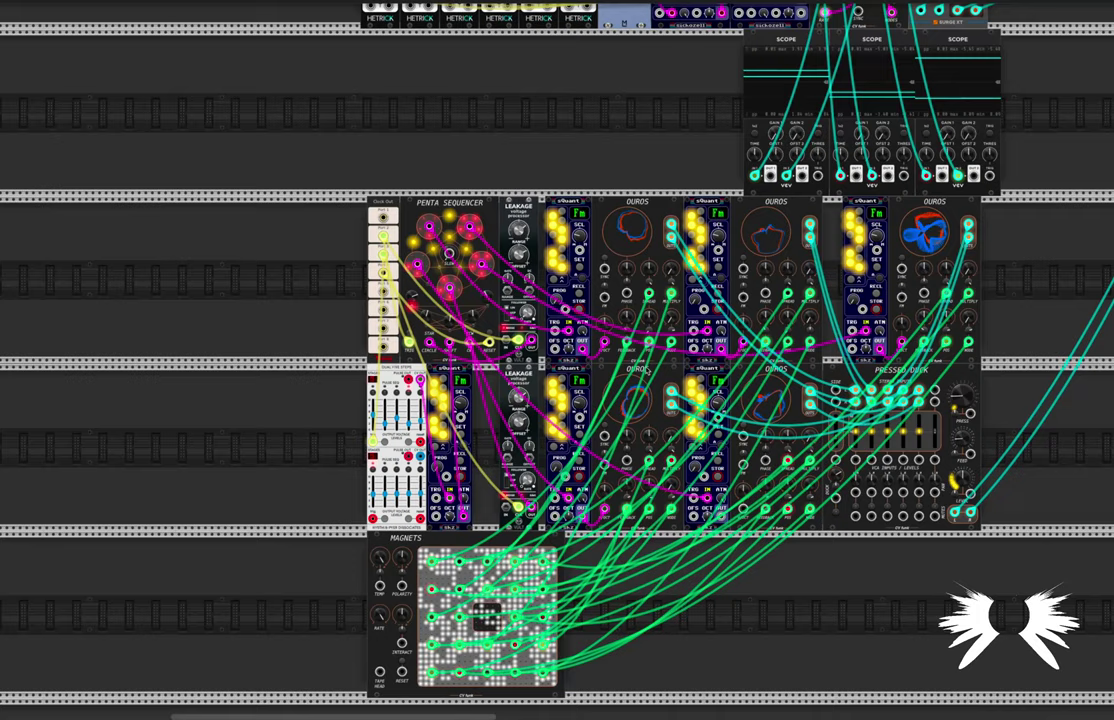
{"action": "scroll", "coordinate": [746, 310], "scroll_direction": "up", "scroll_amount": 5, "text": "ctrl"}
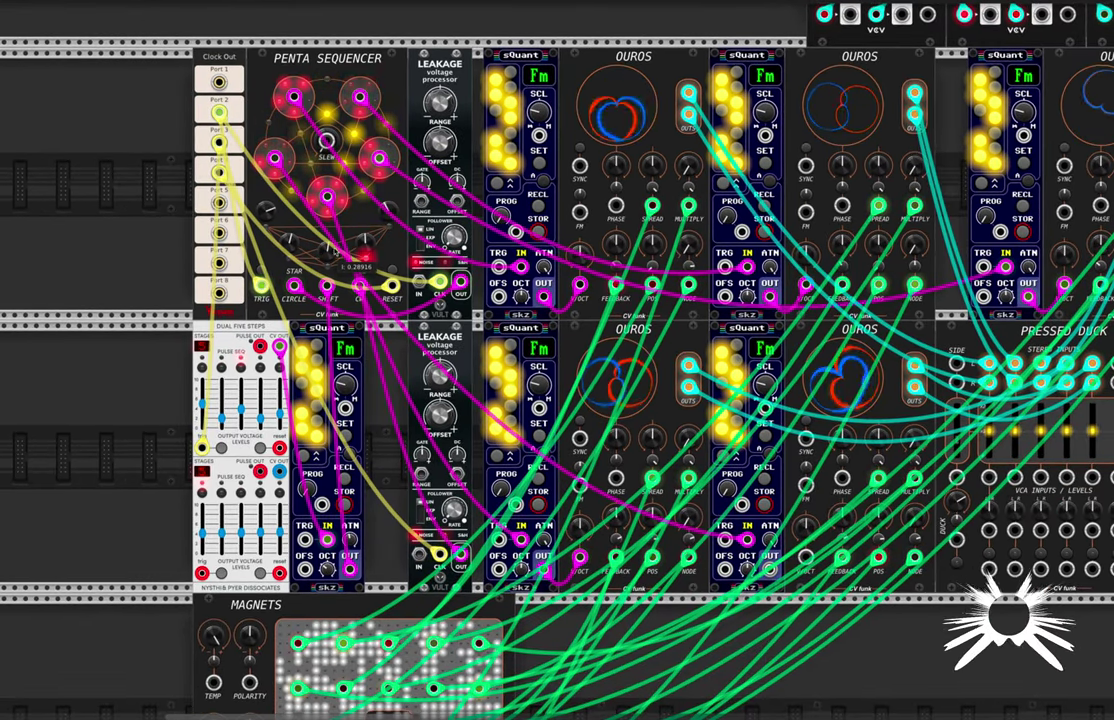
Step: Search the module library for "scope" and place a VCV Scope in the empty rack space beside the Penta Sequencer voice
{"action": "scroll", "coordinate": [258, 273], "scroll_direction": "left", "scroll_amount": 5}
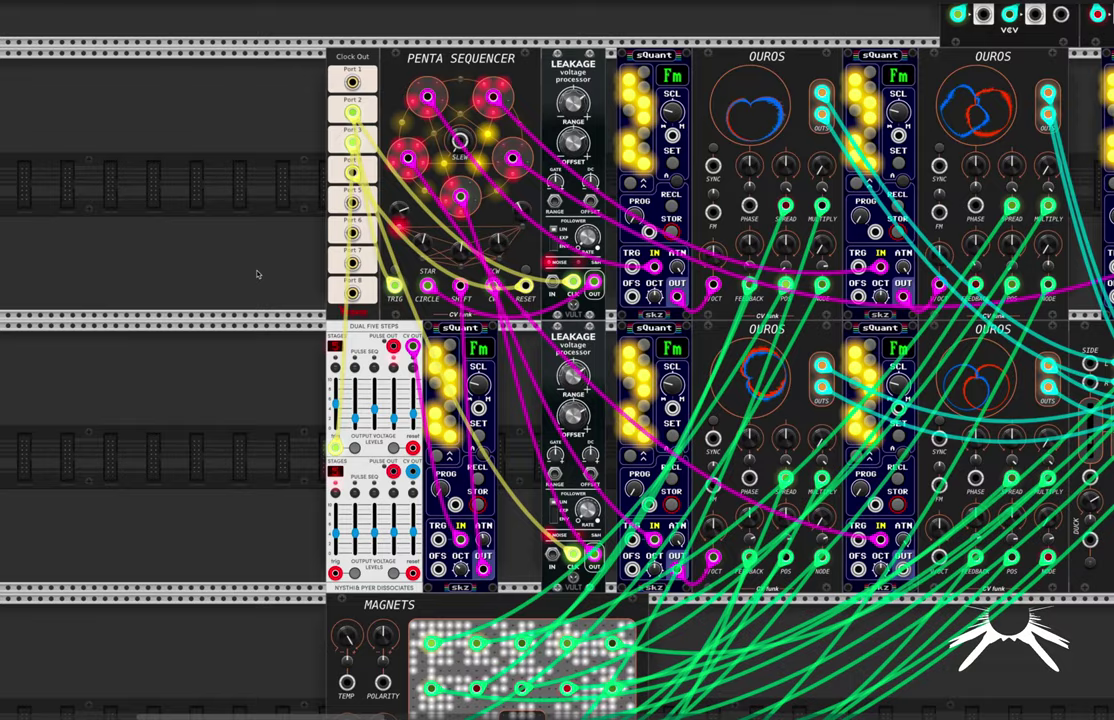
{"action": "scroll", "coordinate": [257, 278], "scroll_direction": "left", "scroll_amount": 1}
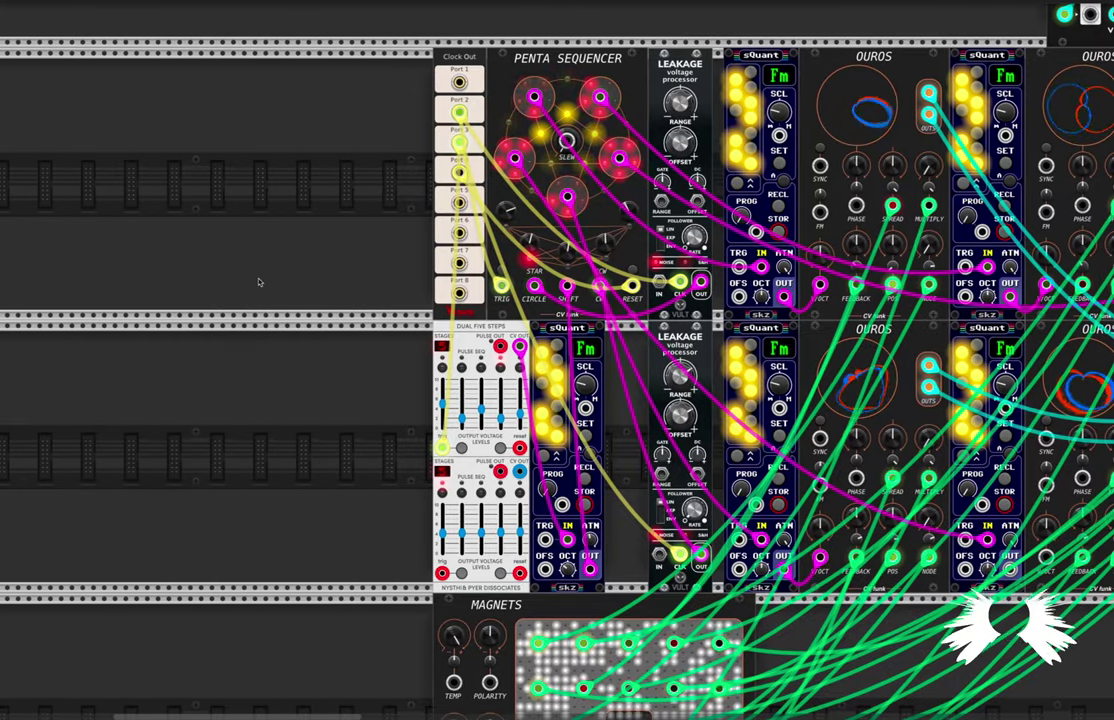
{"action": "right_click", "coordinate": [401, 283]}
{"action": "type", "text": "scope"}
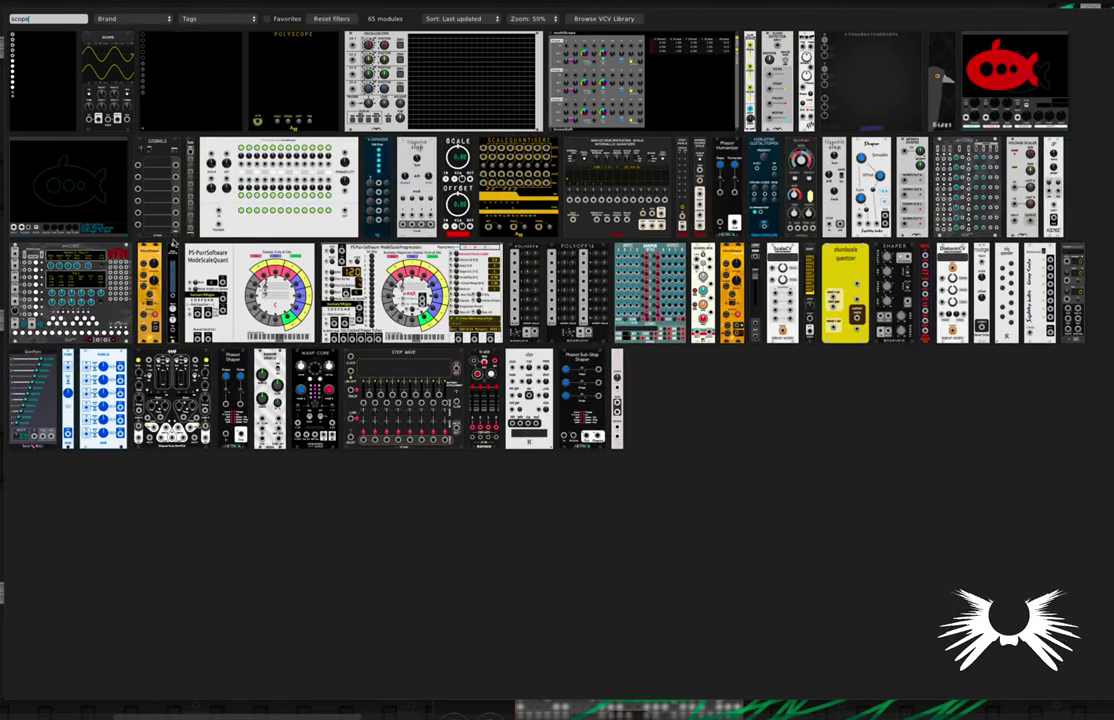
{"action": "left_click", "coordinate": [90, 45]}
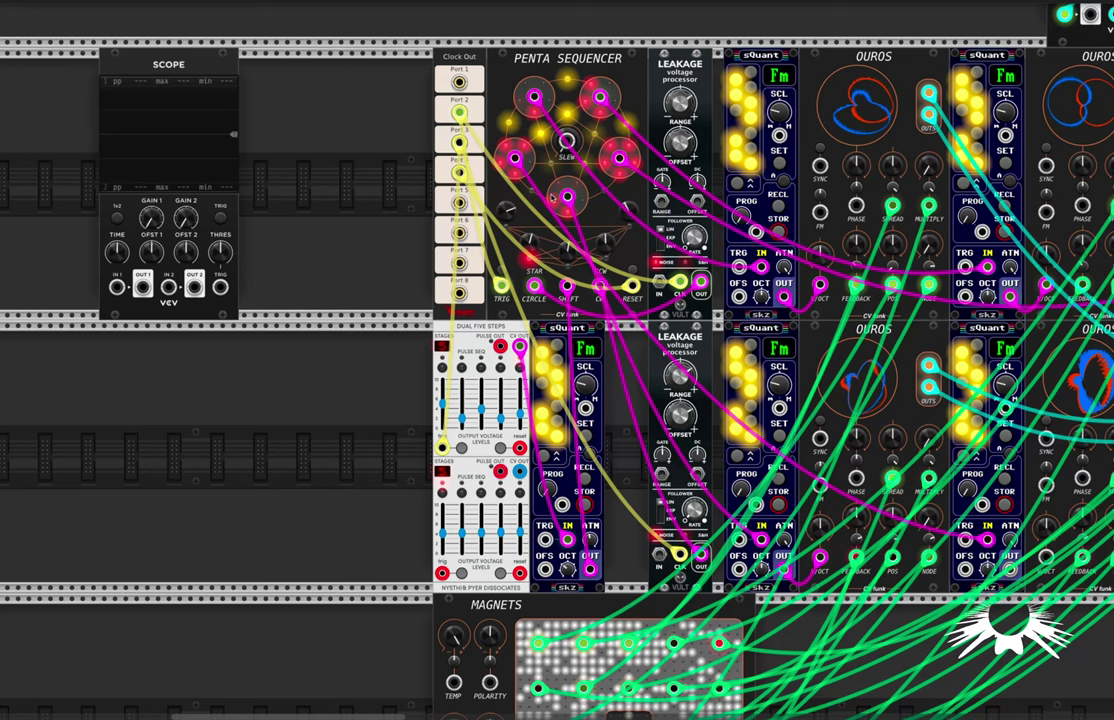
Step: Patch the Penta Sequencer's left and bottom outputs into the Scope's two inputs, then examine the sequencer and Dual Five Steps
{"action": "mouse_move", "coordinate": [515, 158]}
{"action": "left_mouse_down"}
{"action": "mouse_move", "coordinate": [100, 287]}
{"action": "mouse_move", "coordinate": [117, 288]}
{"action": "left_mouse_up"}
{"action": "mouse_move", "coordinate": [567, 195]}
{"action": "left_mouse_down"}
{"action": "mouse_move", "coordinate": [341, 335]}
{"action": "mouse_move", "coordinate": [240, 335]}
{"action": "mouse_move", "coordinate": [216, 288]}
{"action": "mouse_move", "coordinate": [169, 288]}
{"action": "left_mouse_up"}
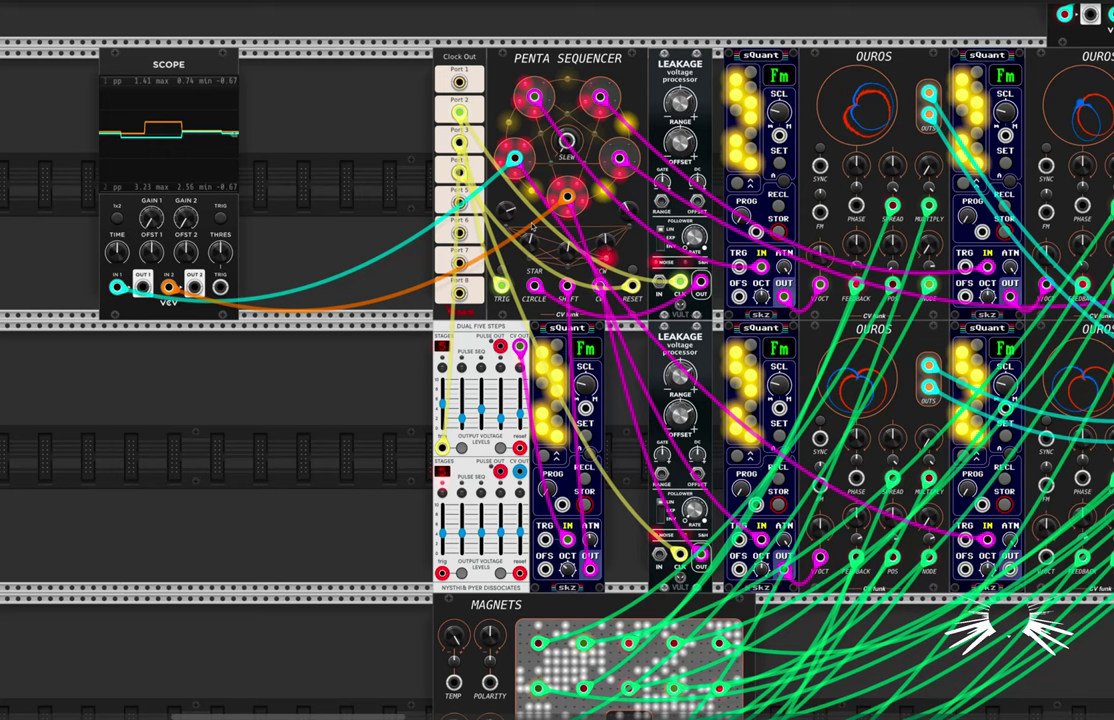
{"action": "mouse_move", "coordinate": [510, 219]}
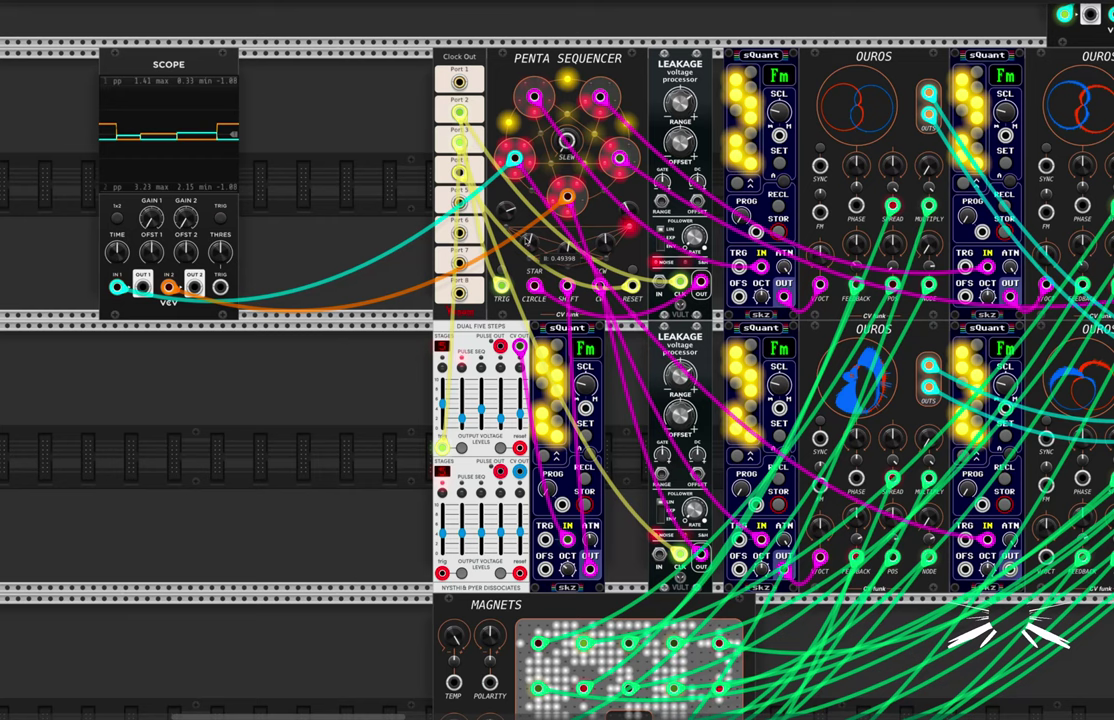
{"action": "scroll", "coordinate": [574, 185], "scroll_direction": "right", "scroll_amount": 3}
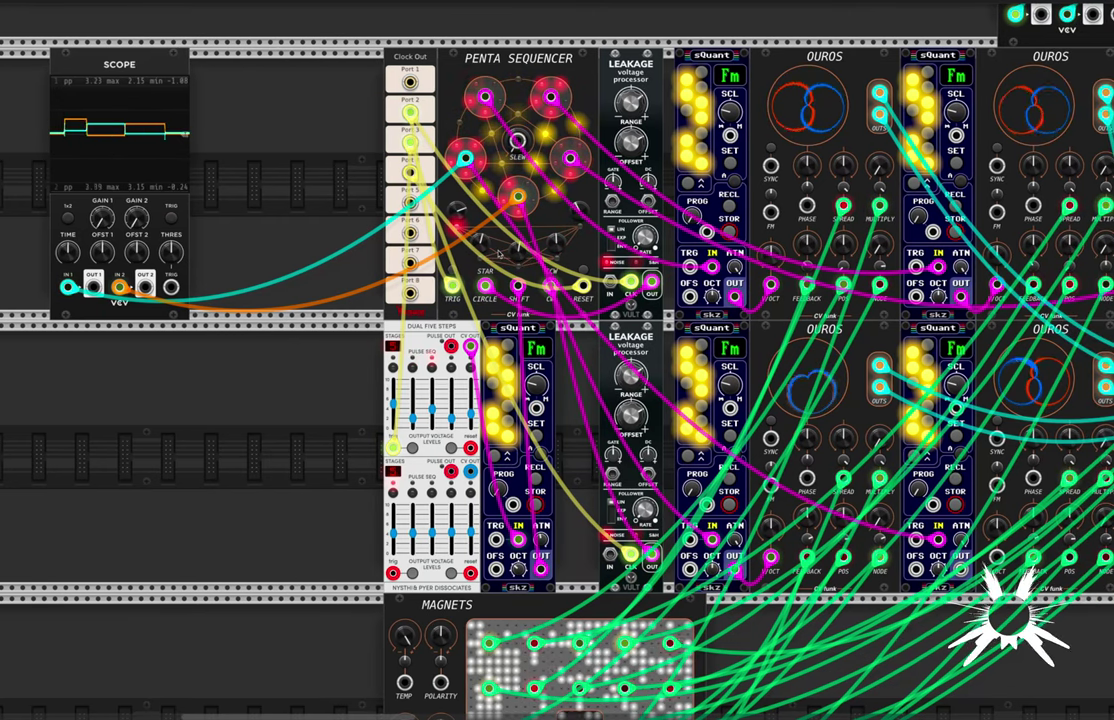
{"action": "scroll", "coordinate": [529, 250], "scroll_direction": "down", "scroll_amount": 1}
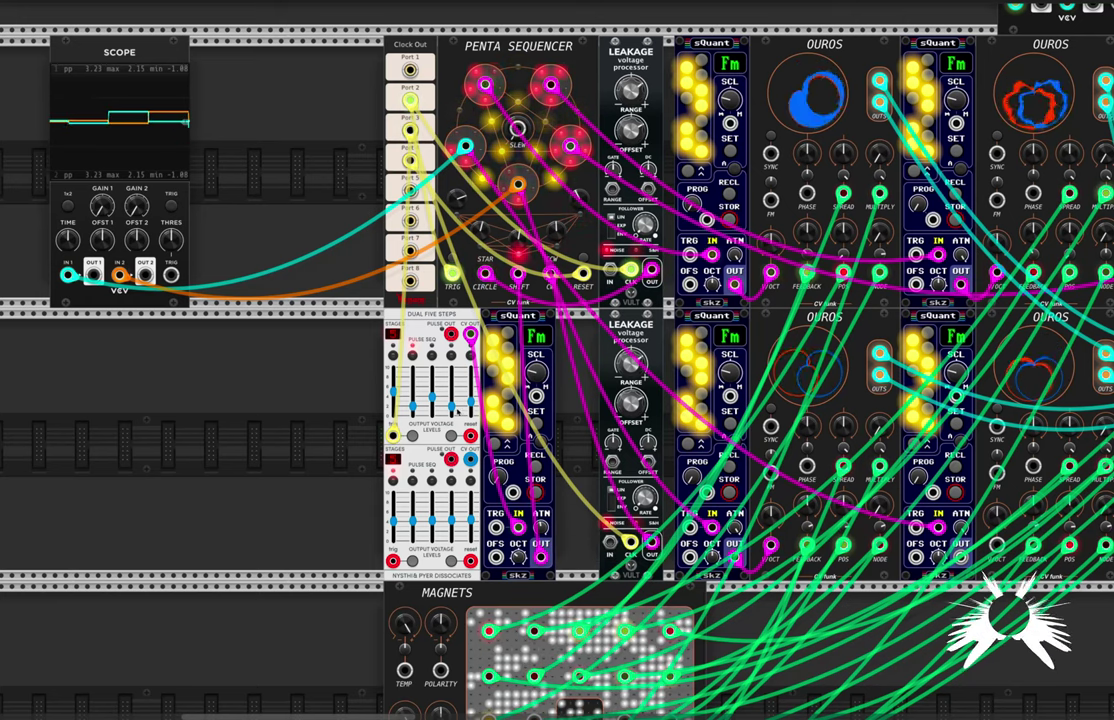
{"action": "scroll", "coordinate": [425, 404], "scroll_direction": "up", "scroll_amount": 3}
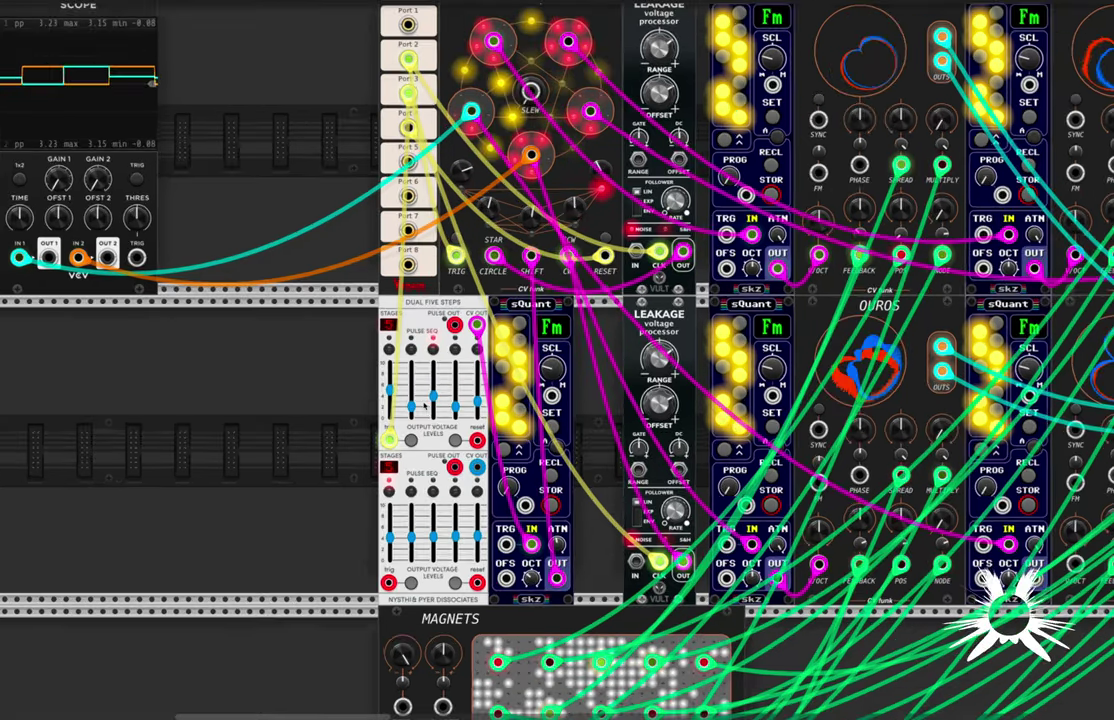
{"action": "scroll", "coordinate": [425, 406], "scroll_direction": "down", "scroll_amount": 3}
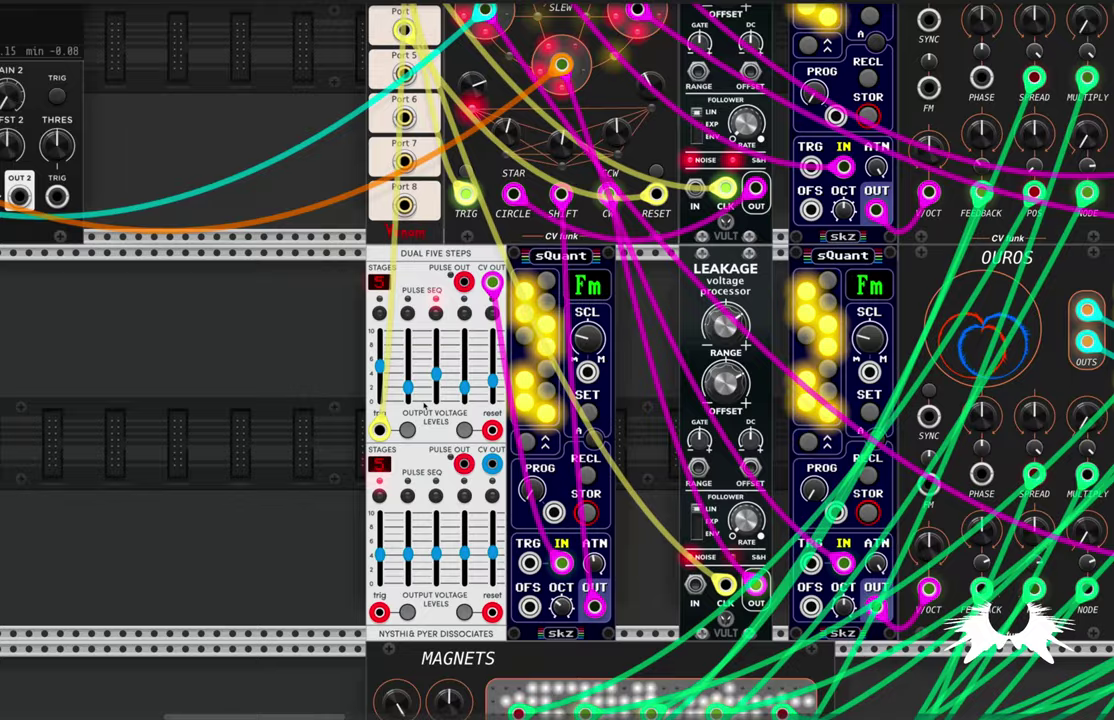
{"action": "scroll", "coordinate": [448, 404], "scroll_direction": "down", "scroll_amount": 3}
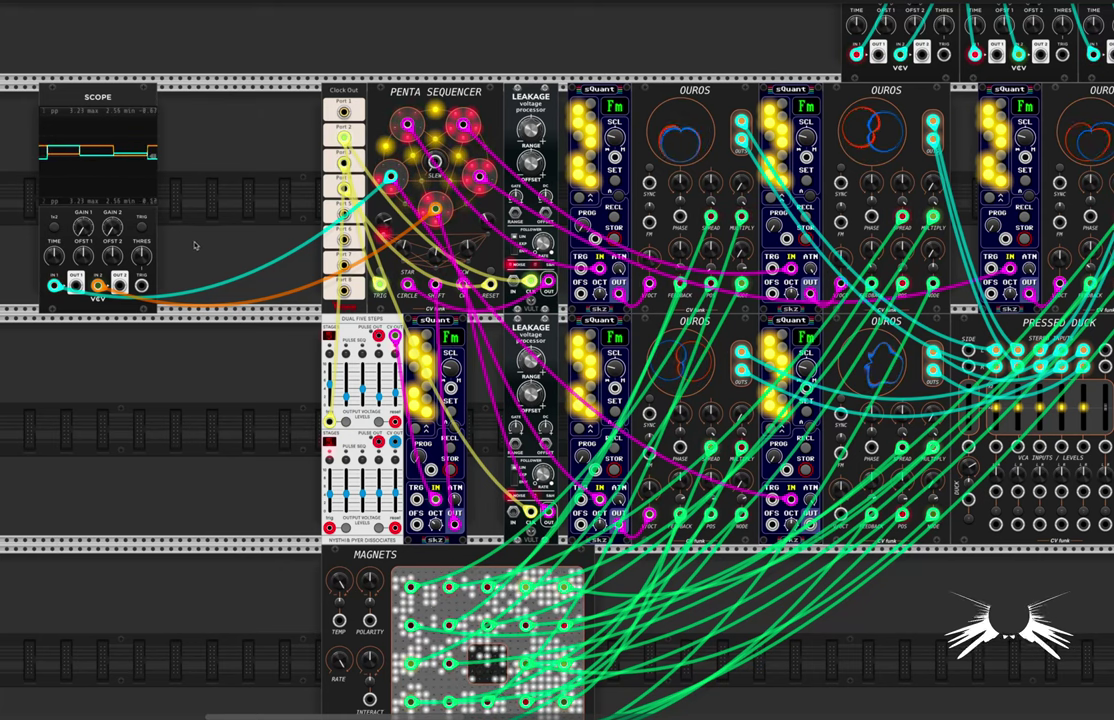
Step: Duplicate the Scope and patch the Penta Sequencer's D output and right-hand output into the copy's two signal inputs
{"action": "key", "text": "ctrl+d"}
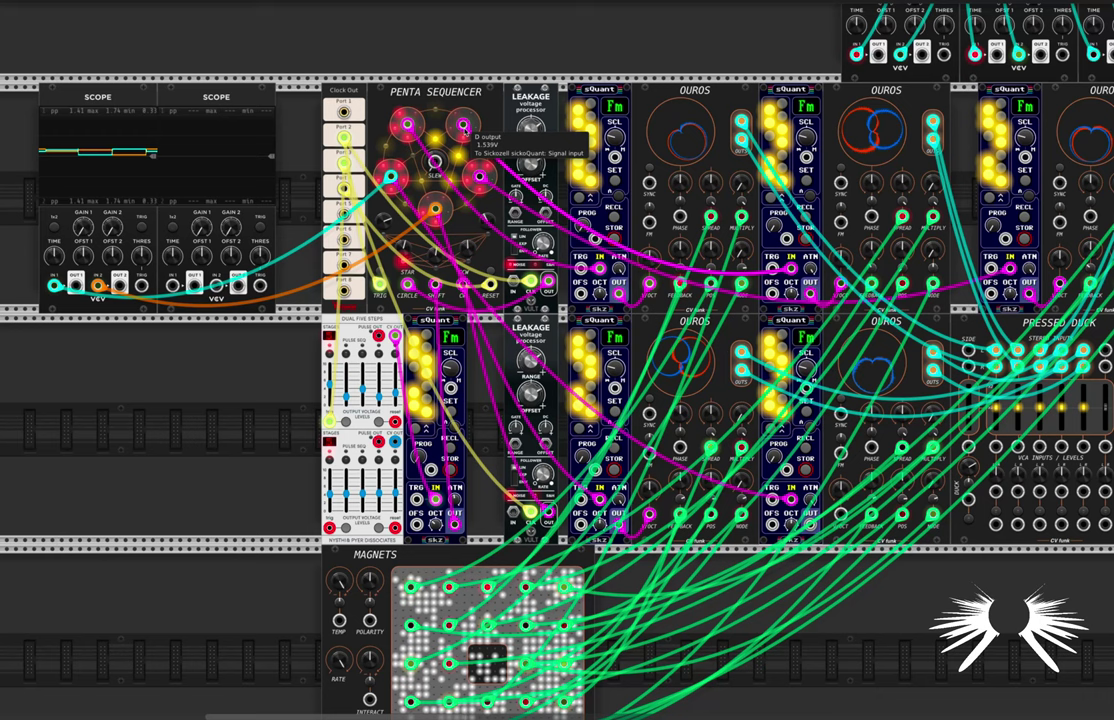
{"action": "left_click_drag", "start_coordinate": [458, 119], "coordinate": [372, 140]}
{"action": "left_click_drag", "start_coordinate": [314, 49], "coordinate": [314, 49]}
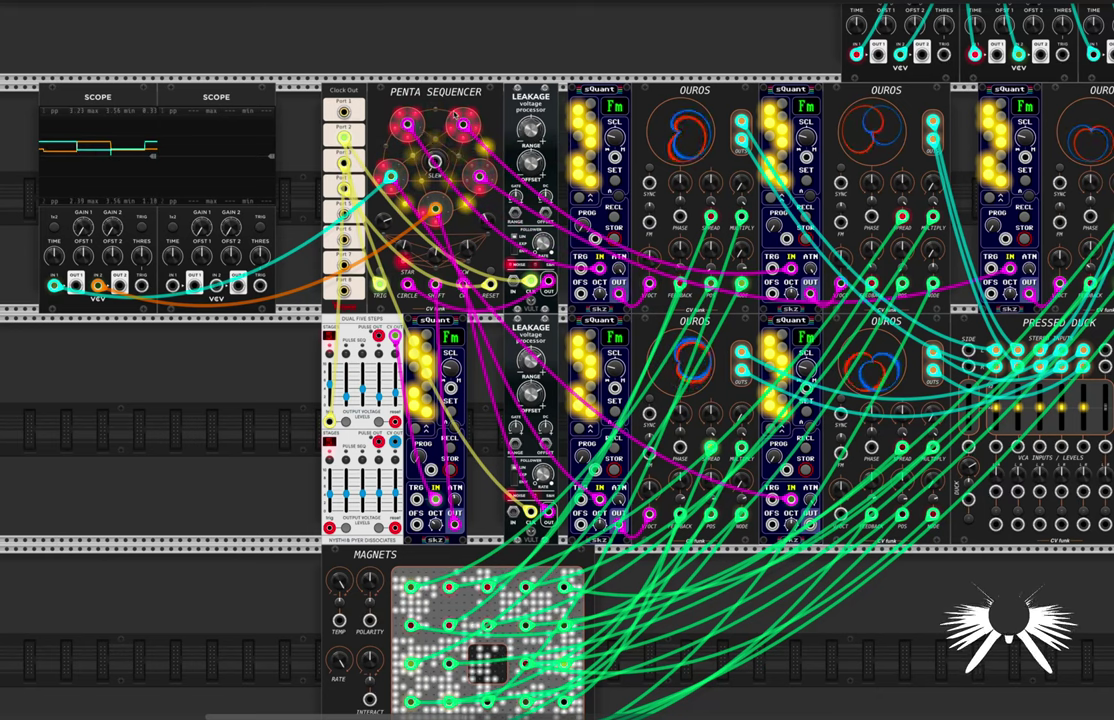
{"action": "left_click_drag", "start_coordinate": [463, 124], "coordinate": [172, 285]}
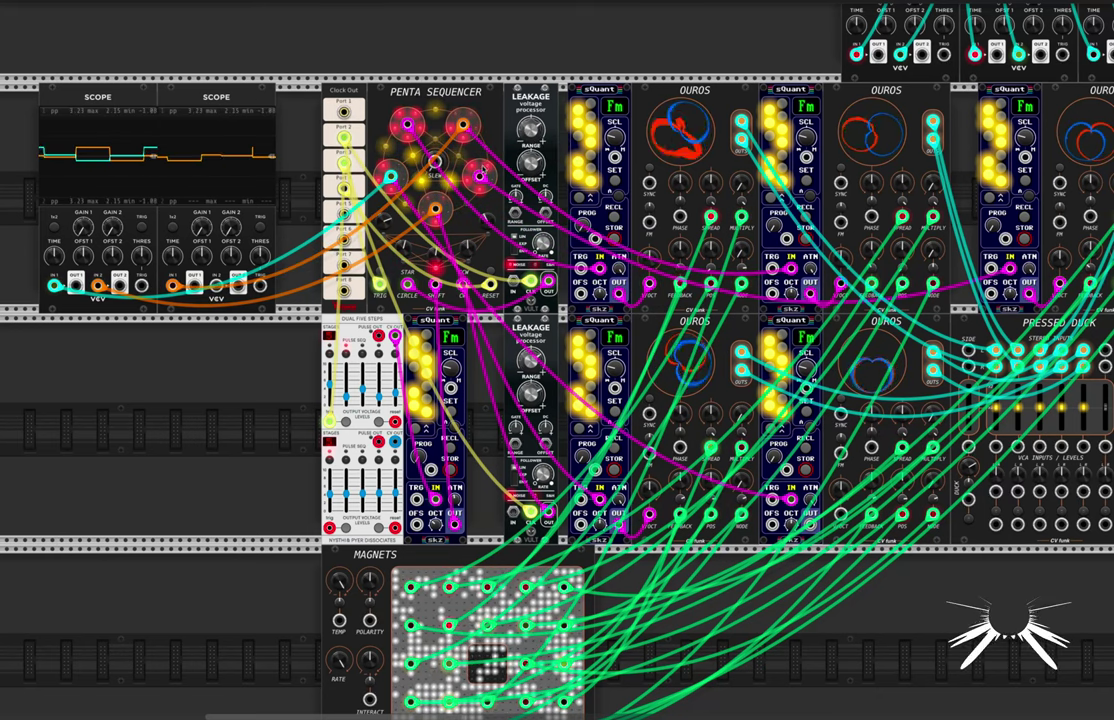
{"action": "mouse_move", "coordinate": [481, 175]}
{"action": "left_mouse_down"}
{"action": "mouse_move", "coordinate": [296, 199]}
{"action": "mouse_move", "coordinate": [215, 285]}
{"action": "left_mouse_up"}
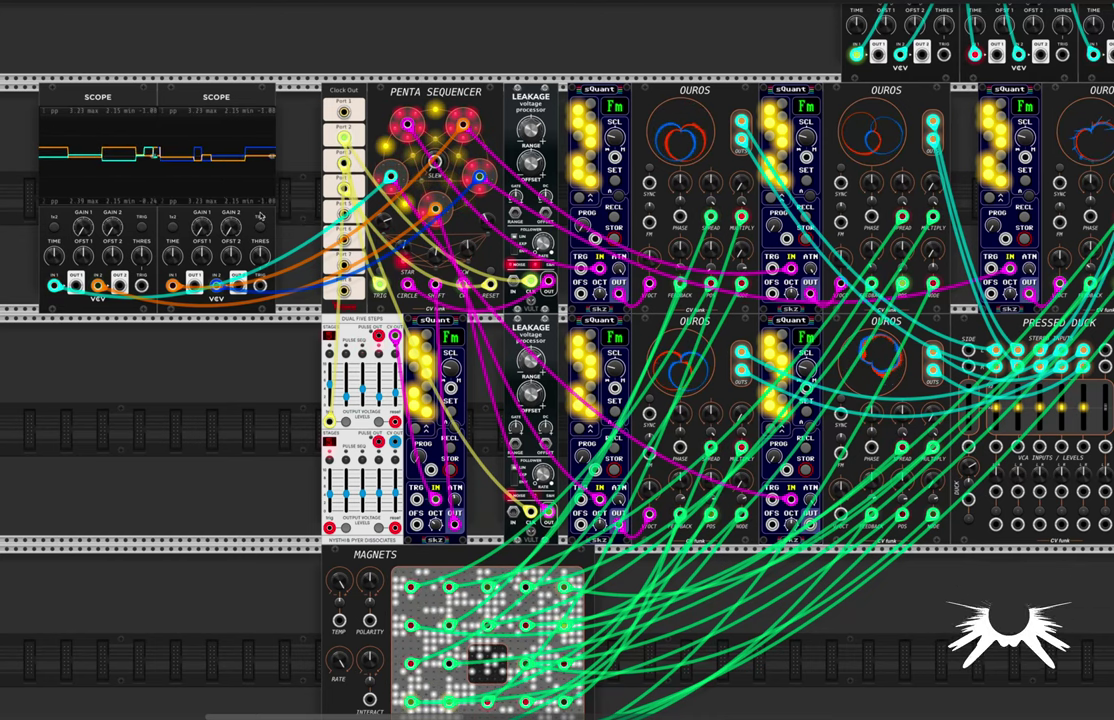
Step: Try raising the Penta Sequencer's Slew and turn it back down, checking the stepped waveforms on the Scopes
{"action": "scroll", "coordinate": [220, 200], "scroll_direction": "down", "scroll_amount": 1}
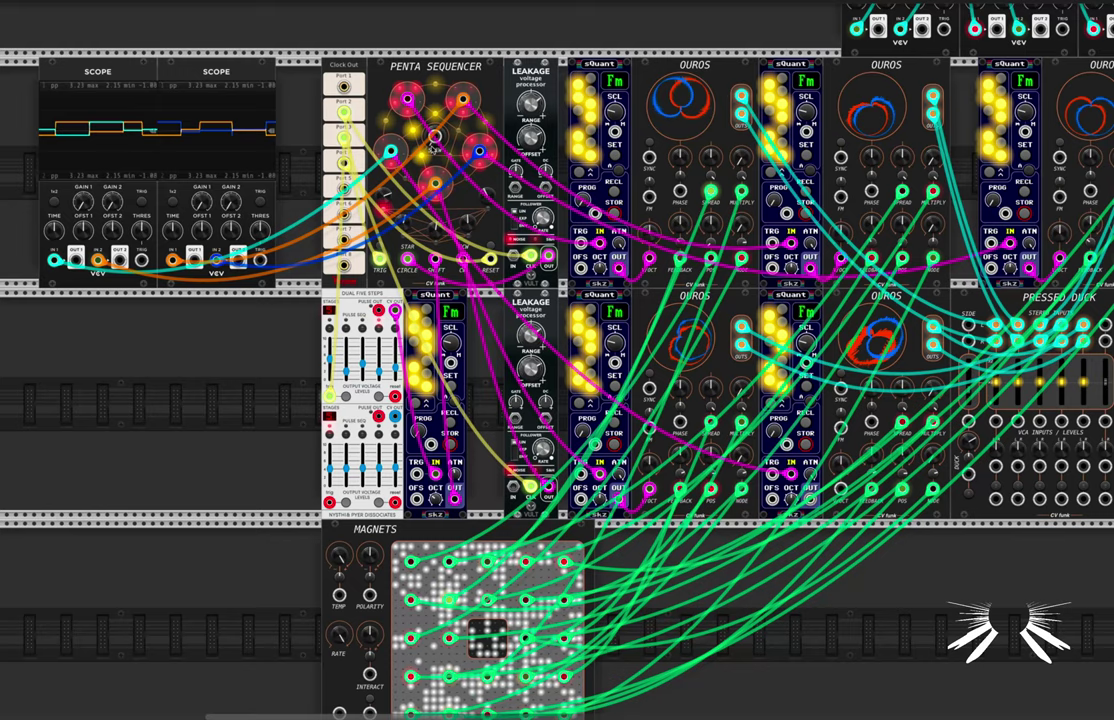
{"action": "scroll", "coordinate": [432, 141], "scroll_direction": "up", "scroll_amount": 5}
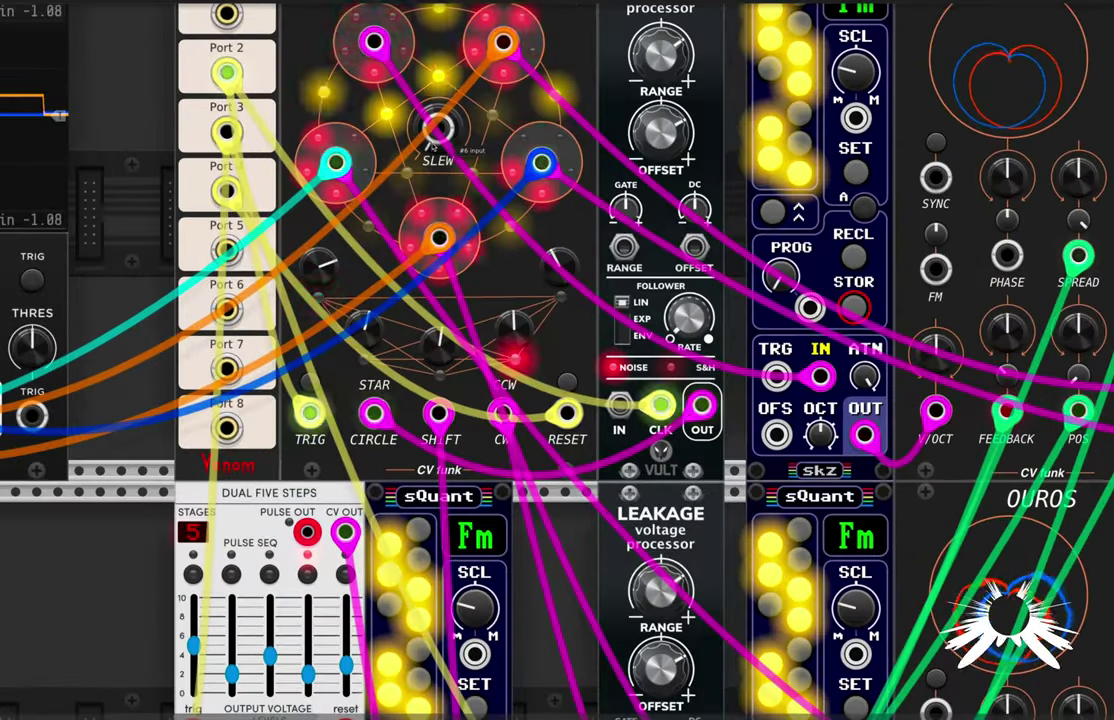
{"action": "left_click_drag", "start_coordinate": [437, 128], "coordinate": [437, 48]}
{"action": "left_click_drag", "start_coordinate": [437, 100], "coordinate": [437, 129]}
{"action": "scroll", "coordinate": [117, 207], "scroll_direction": "left", "scroll_amount": 10}
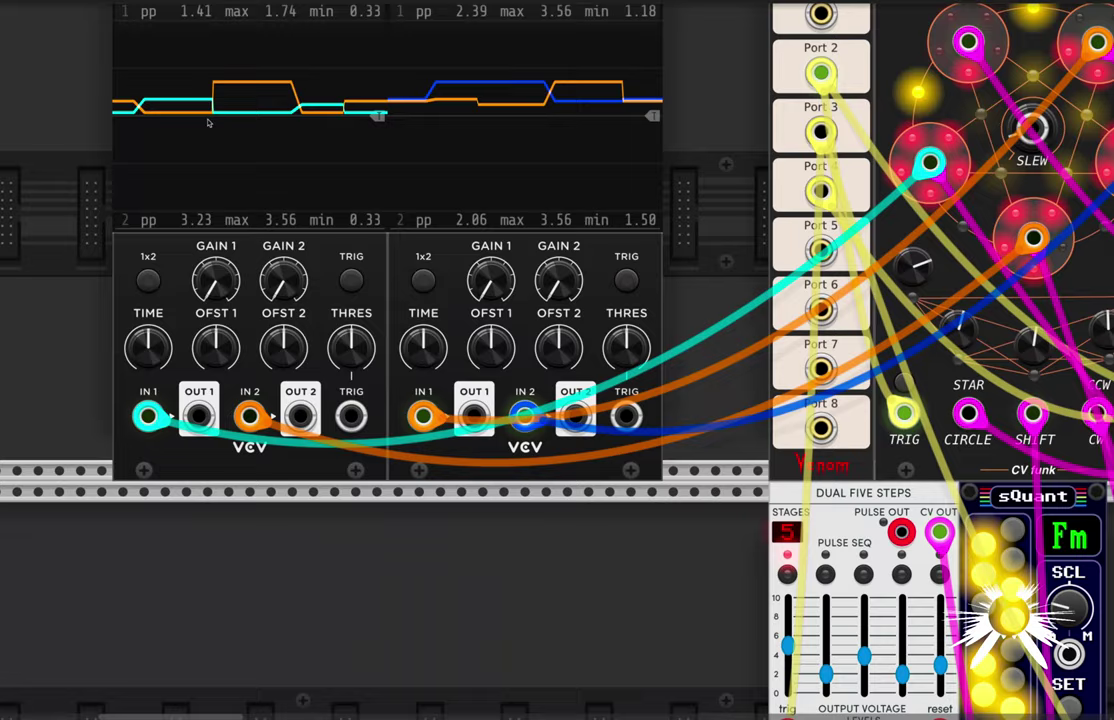
Step: Select both Scopes beside the Penta Sequencer and delete them
{"action": "scroll", "coordinate": [331, 110], "scroll_direction": "right", "scroll_amount": 8}
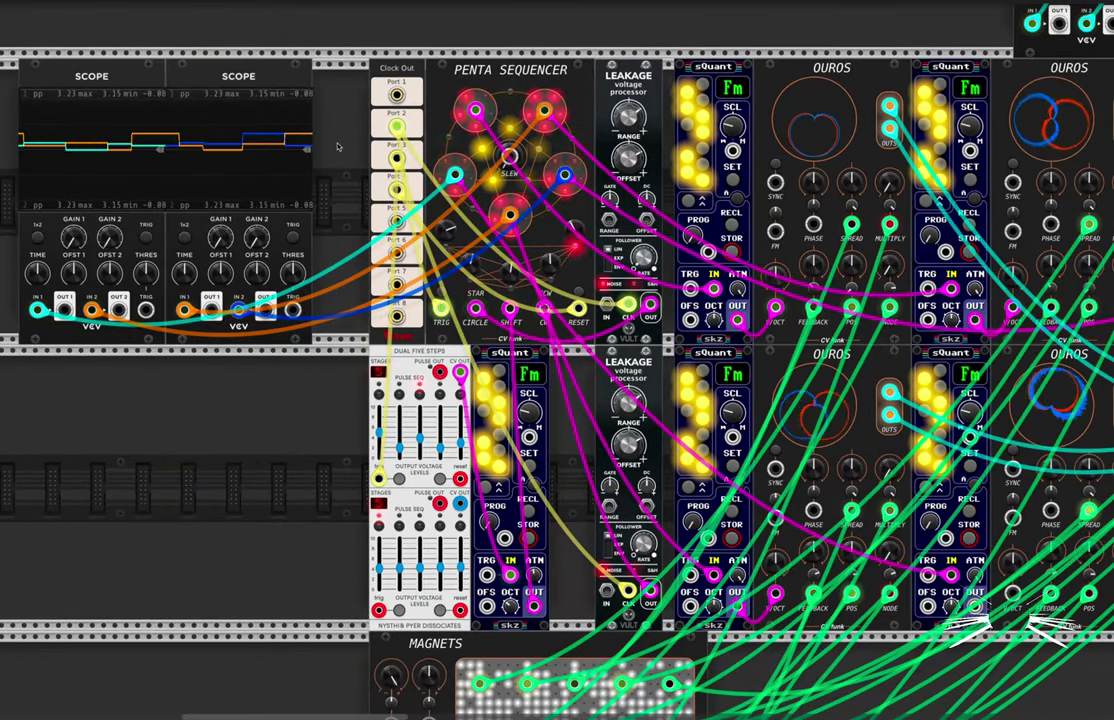
{"action": "left_click_drag", "start_coordinate": [338, 128], "coordinate": [92, 242]}
{"action": "key", "text": "Delete"}
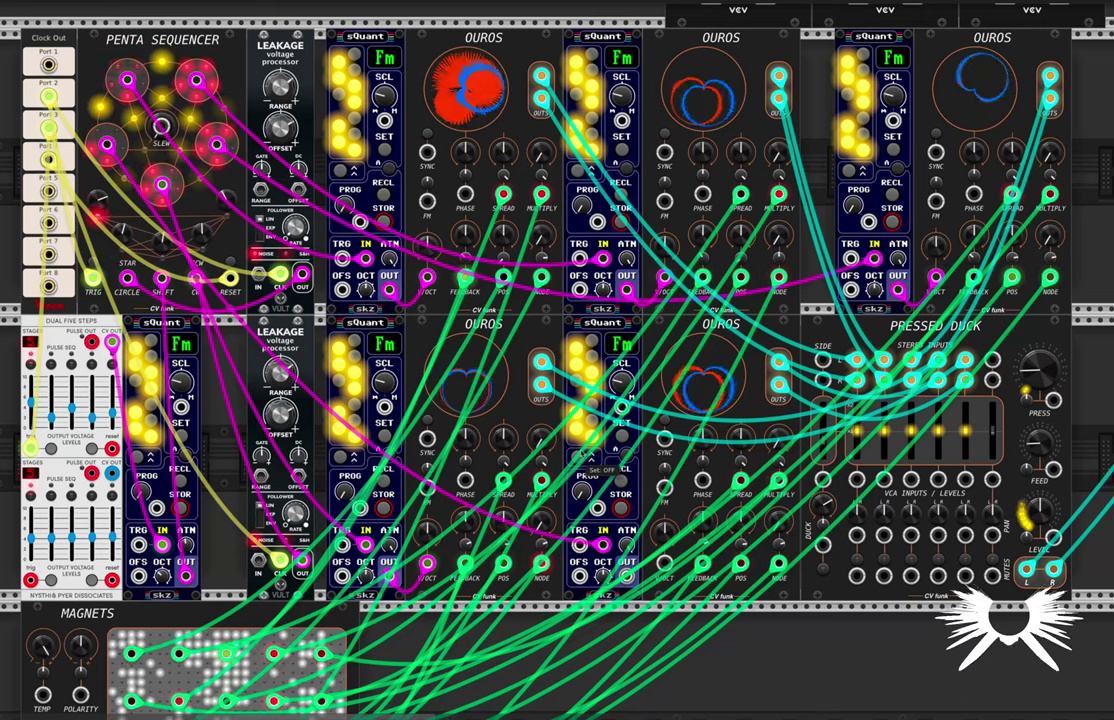
Step: Examine the Magnets module and the modulation cables running from its grid of outputs to the Ouros oscillators
{"action": "scroll", "coordinate": [425, 520], "scroll_direction": "down", "scroll_amount": 5}
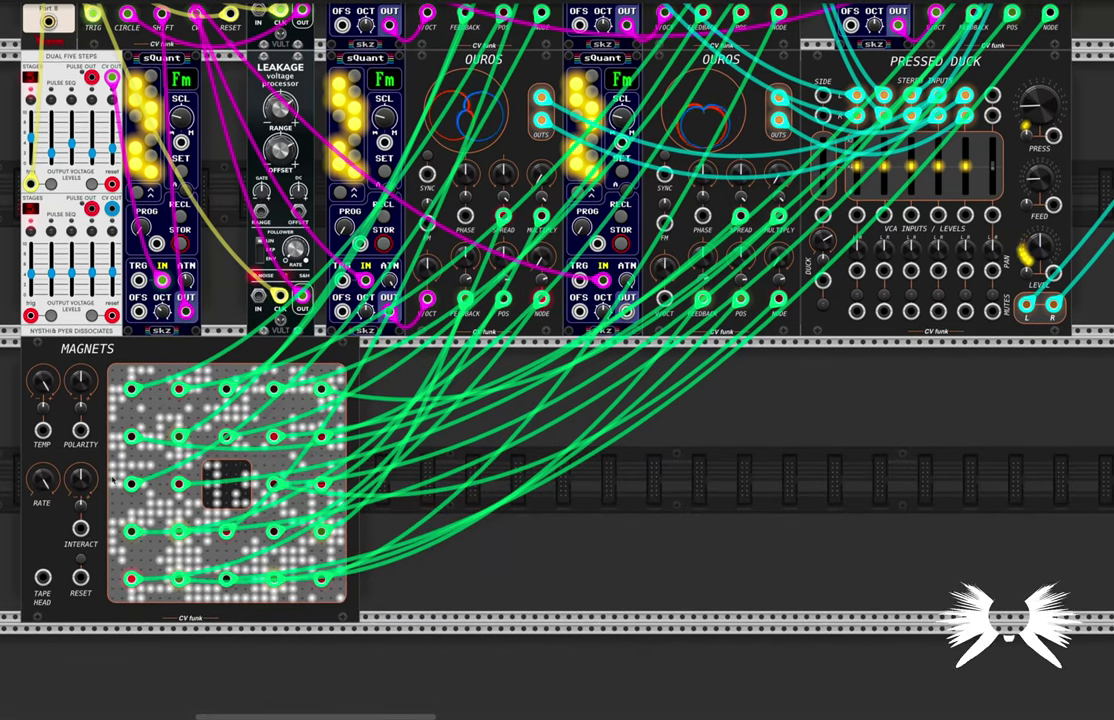
{"action": "scroll", "coordinate": [189, 472], "scroll_direction": "left", "scroll_amount": 3}
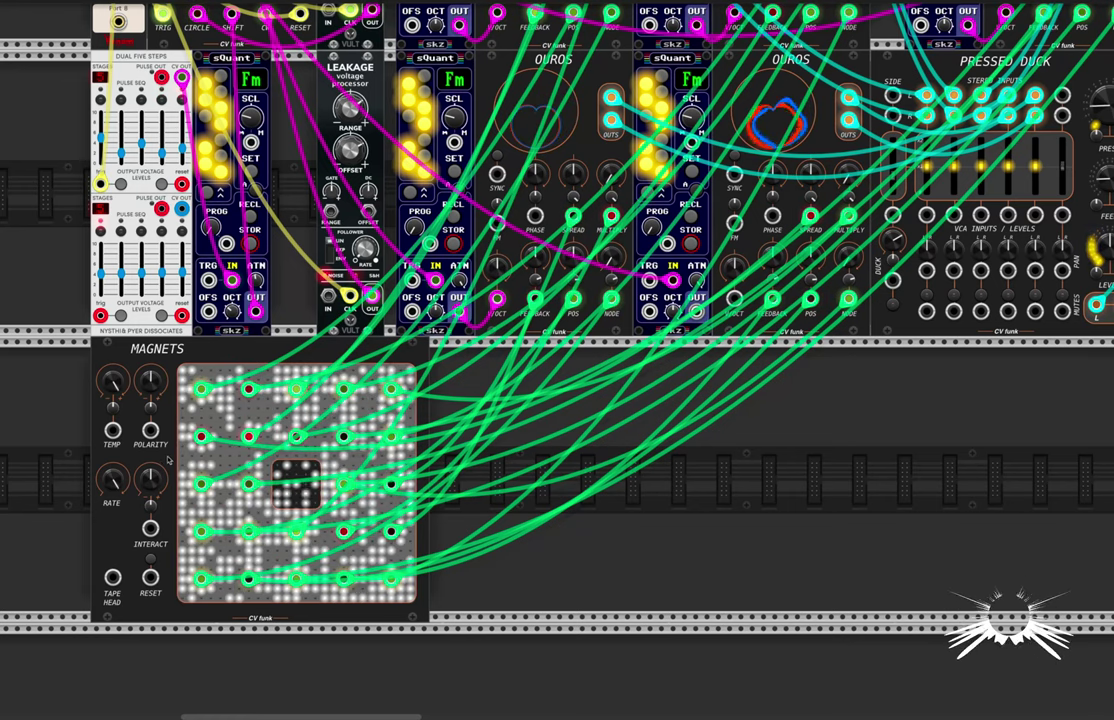
{"action": "scroll", "coordinate": [190, 494], "scroll_direction": "up", "scroll_amount": 3}
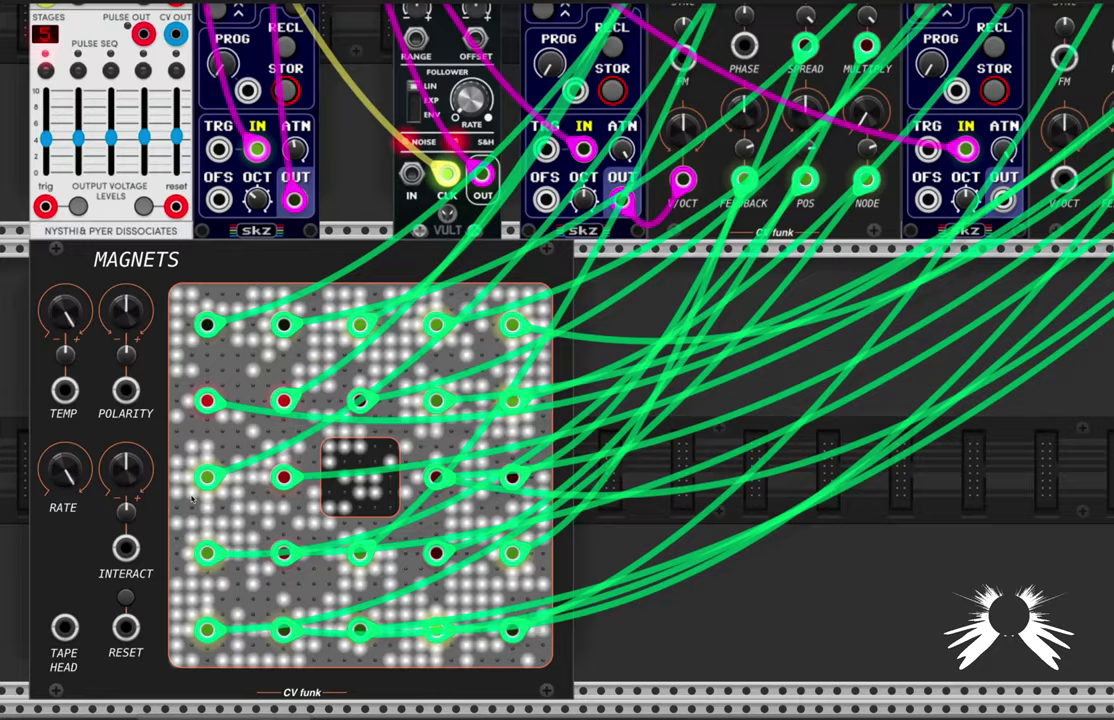
Step: Add a Scope to the empty row beside Magnets, patch Magnets' Zone 20 output into its first input, and move it farther away
{"action": "scroll", "coordinate": [270, 505], "scroll_direction": "down", "scroll_amount": 3}
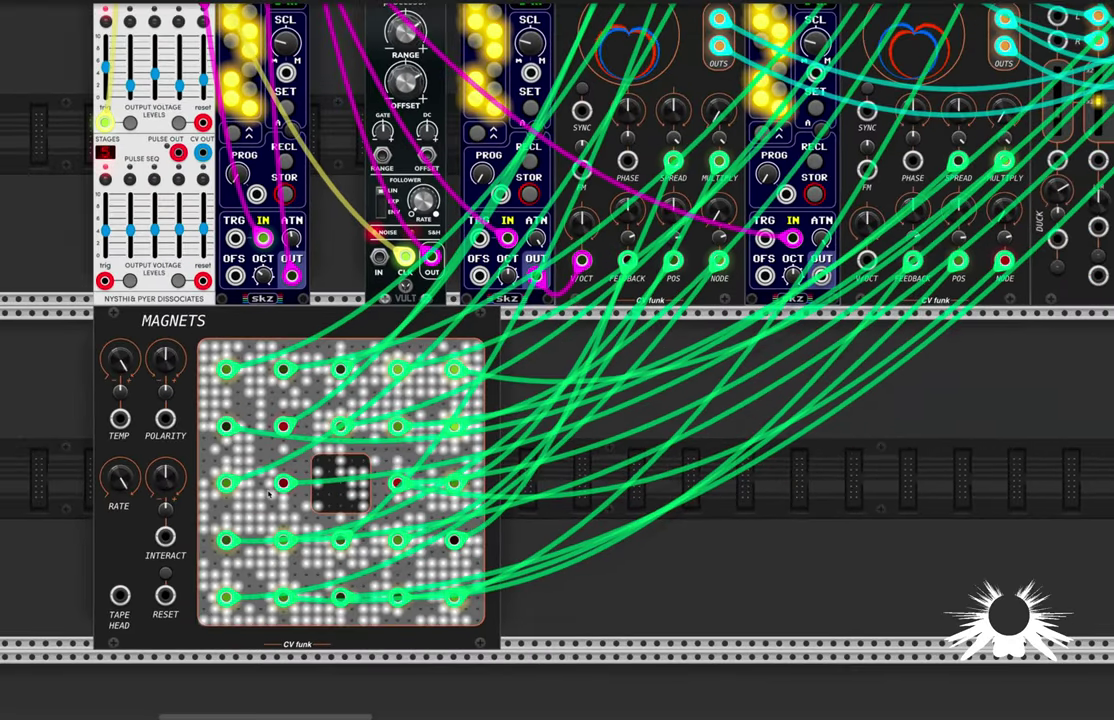
{"action": "right_click", "coordinate": [597, 534]}
{"action": "scroll", "coordinate": [597, 540], "scroll_direction": "down", "scroll_amount": 10}
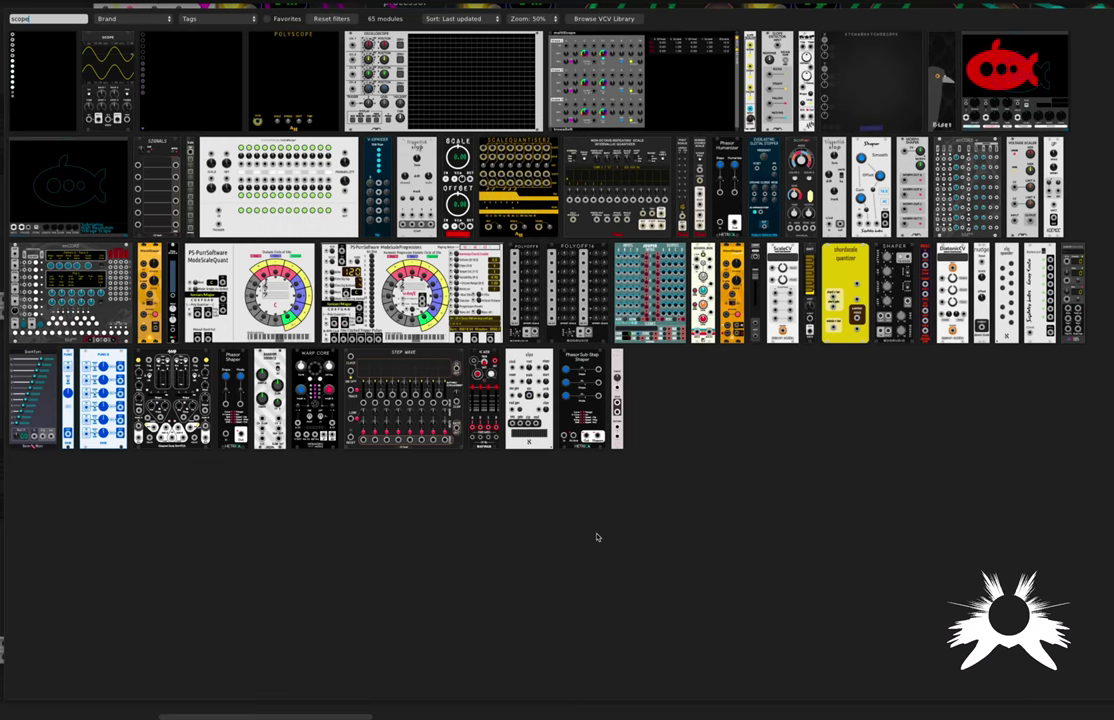
{"action": "left_click", "coordinate": [432, 545]}
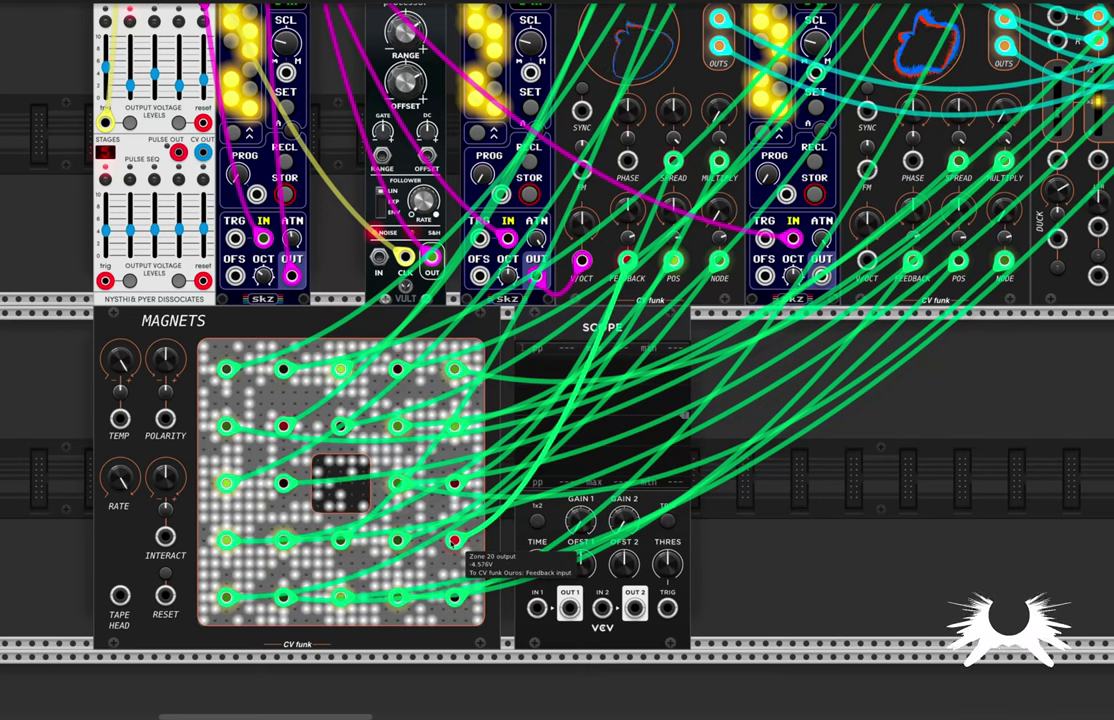
{"action": "mouse_move", "coordinate": [455, 540]}
{"action": "left_mouse_down"}
{"action": "mouse_move", "coordinate": [530, 622]}
{"action": "mouse_move", "coordinate": [537, 607]}
{"action": "left_mouse_up"}
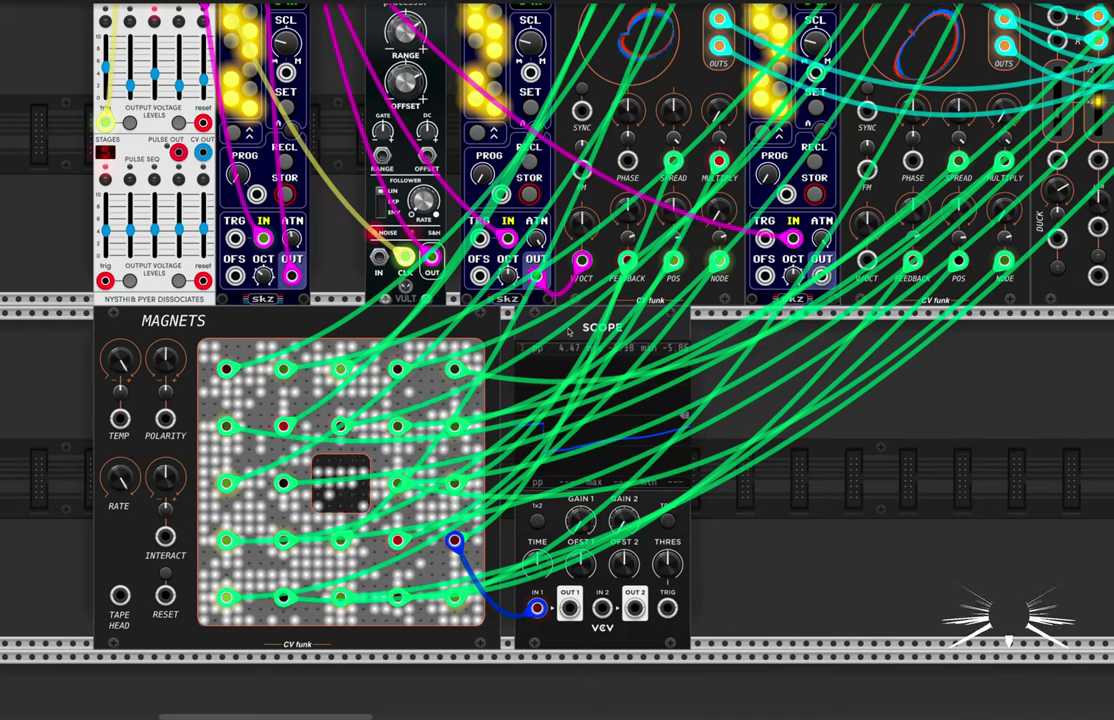
{"action": "left_click_drag", "start_coordinate": [595, 340], "coordinate": [988, 340]}
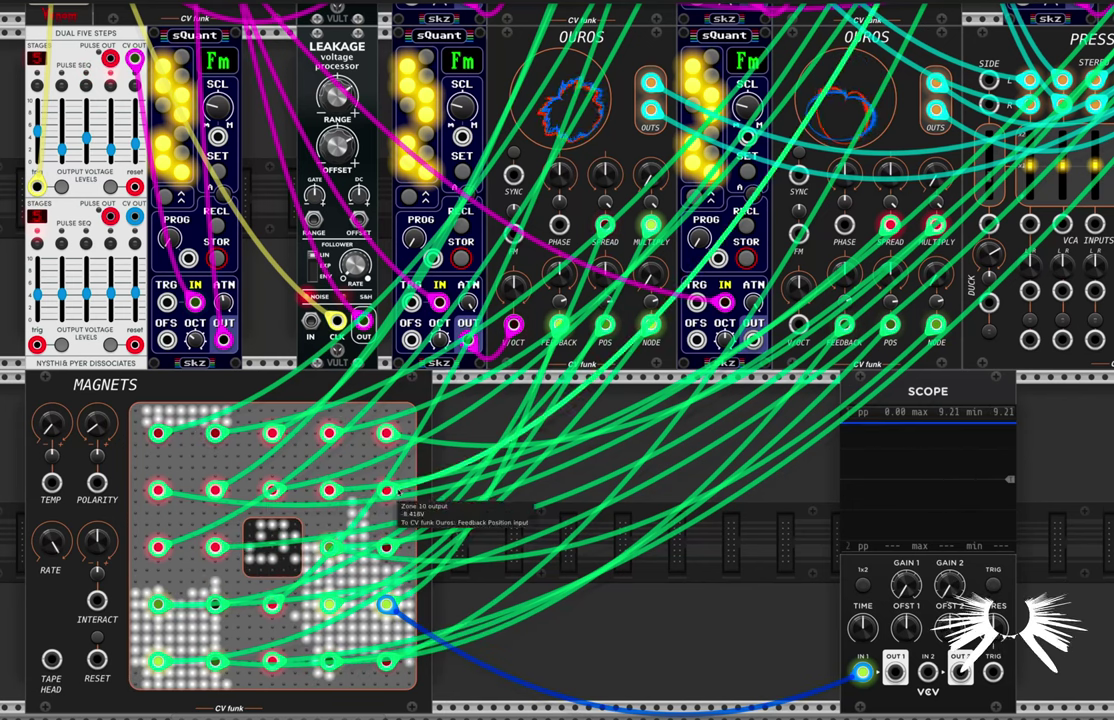
Step: Try patching Magnets' Zone 10 output into the Scope's second input, and undo the connection
{"action": "left_click_drag", "start_coordinate": [386, 490], "coordinate": [928, 672]}
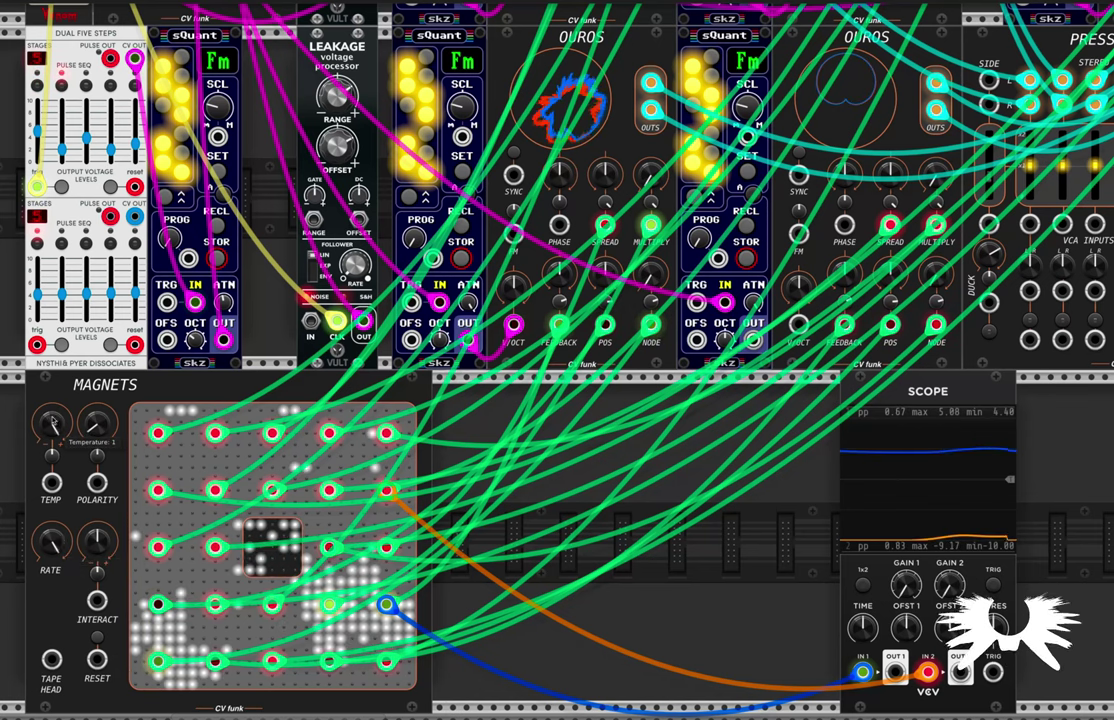
{"action": "key", "text": "ctrl+z"}
{"action": "key", "text": "ctrl+z"}
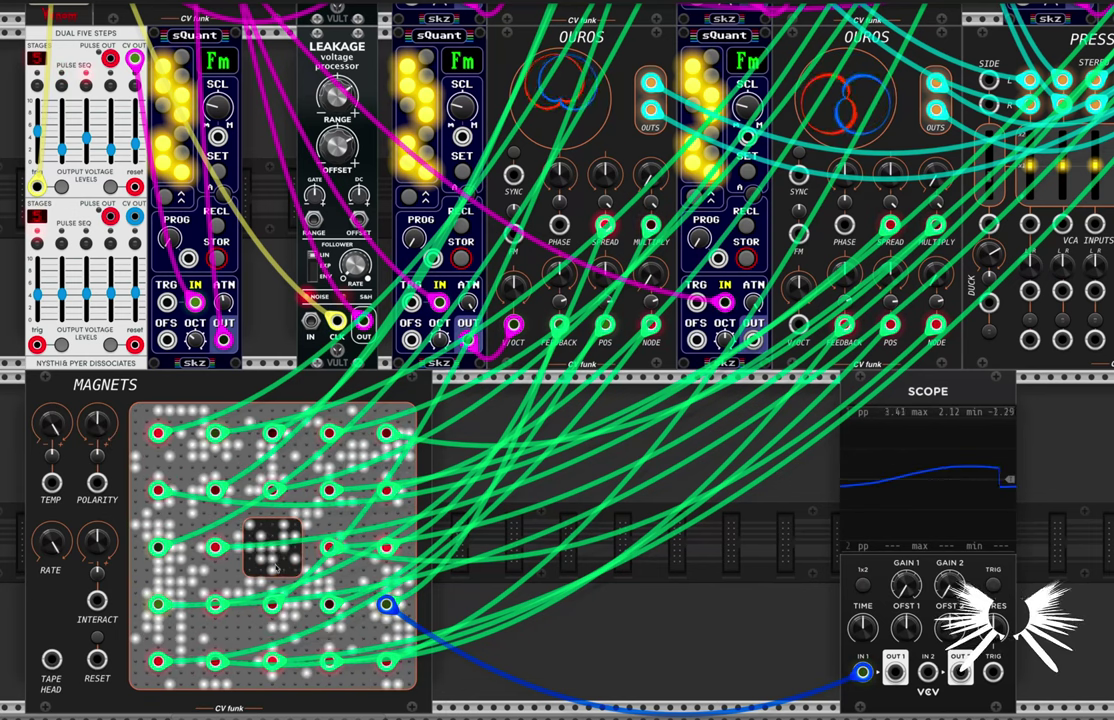
Step: Try Magnets' Interaction Strength at 1, low and 0.5, and leave it below the midpoint while comparing the light pattern and Scope trace
{"action": "mouse_move", "coordinate": [55, 545]}
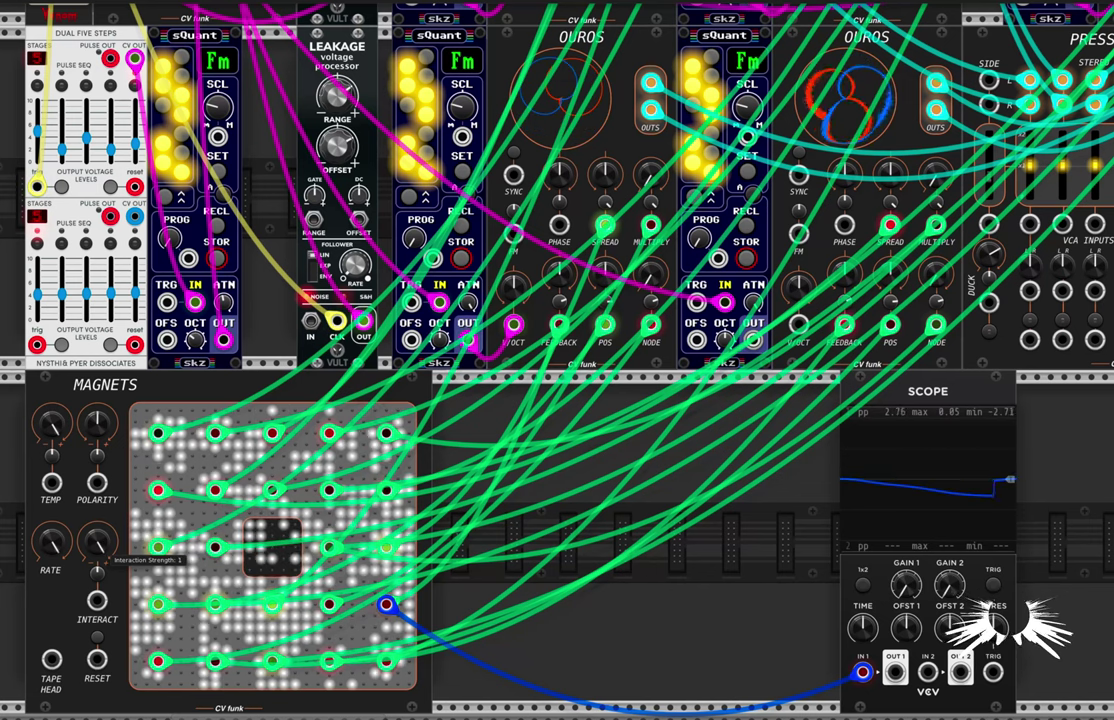
{"action": "left_click_drag", "start_coordinate": [96, 543], "coordinate": [96, 546]}
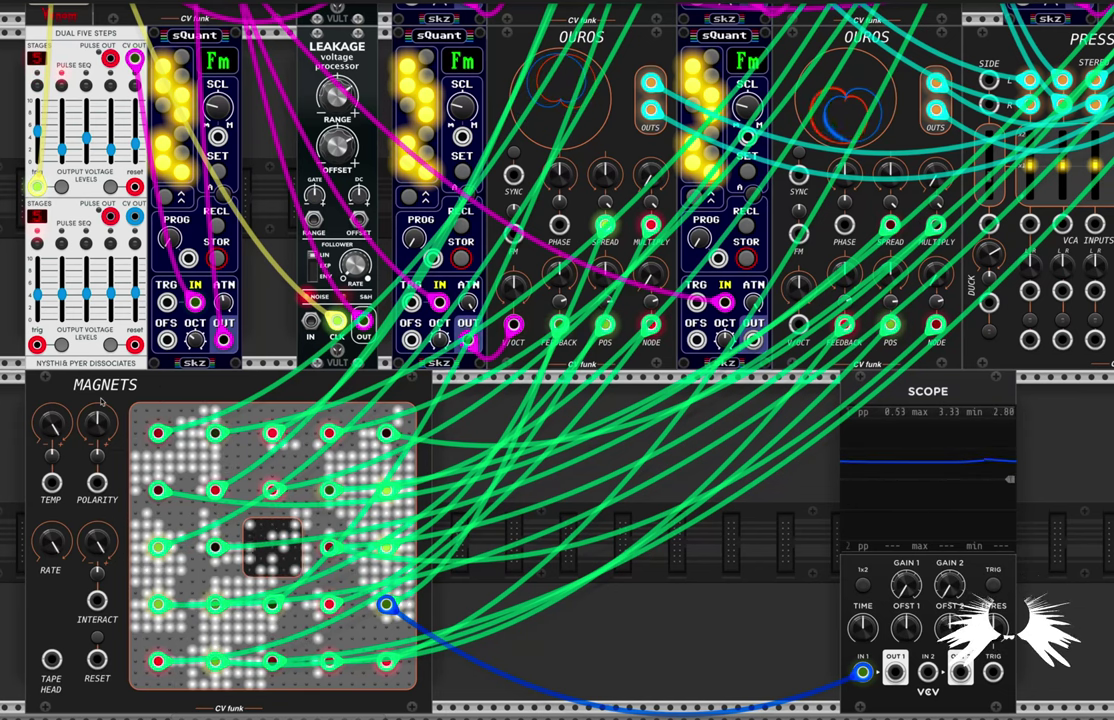
{"action": "mouse_move", "coordinate": [101, 443]}
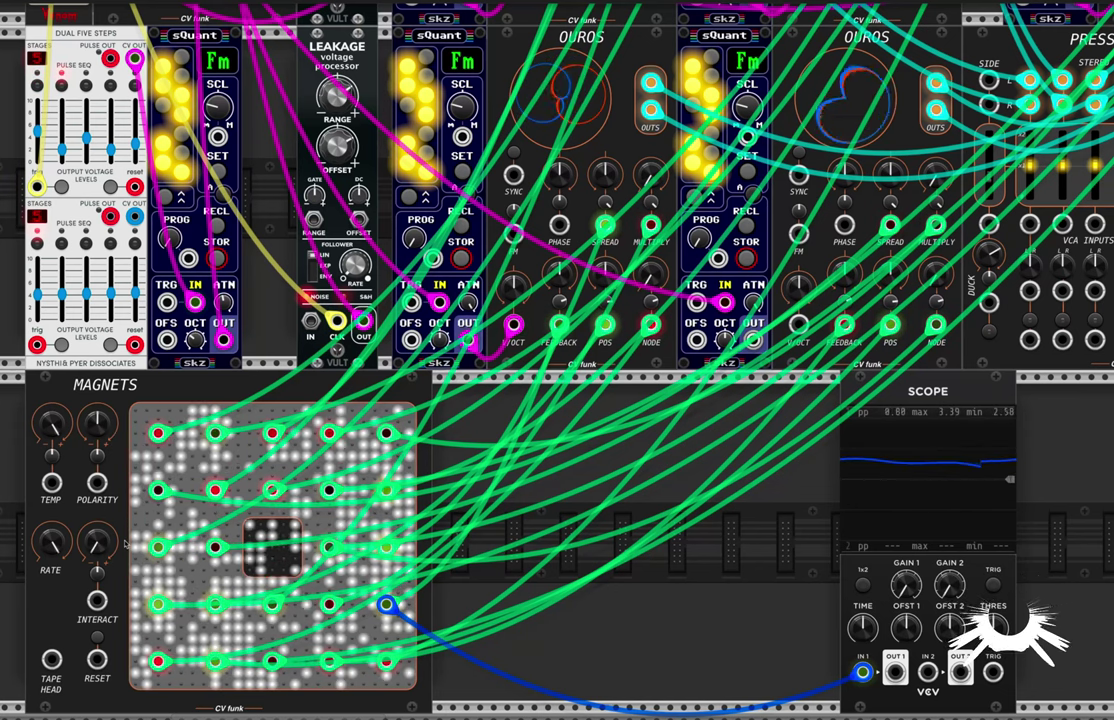
{"action": "mouse_move", "coordinate": [97, 547]}
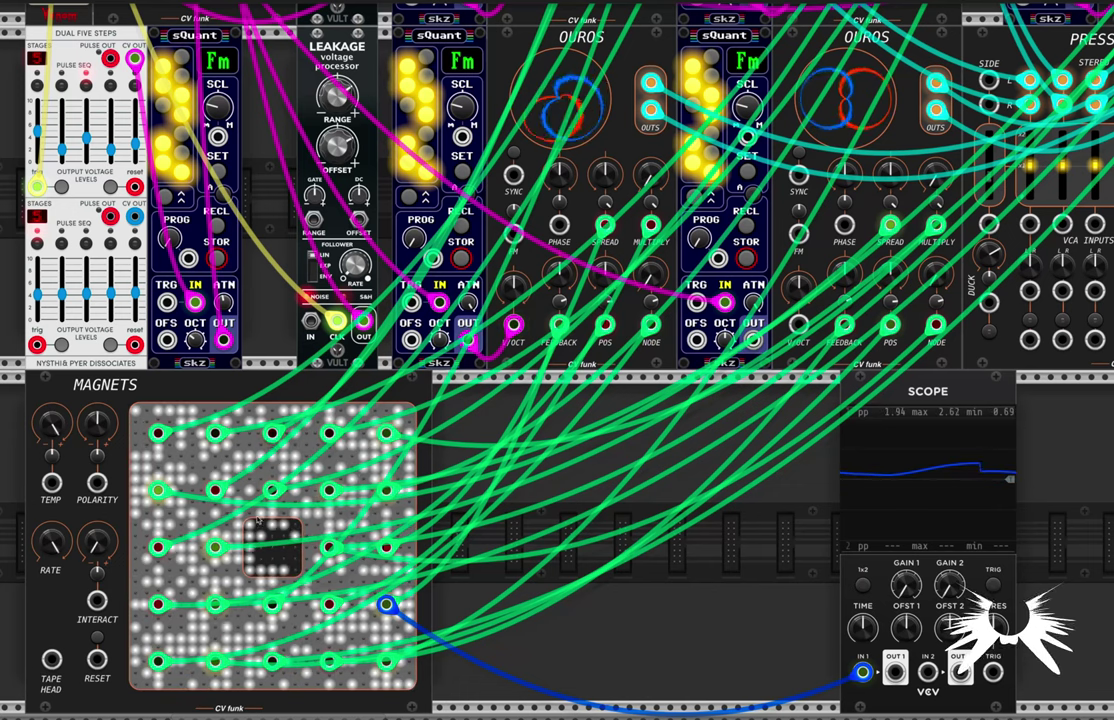
{"action": "left_click_drag", "start_coordinate": [97, 543], "coordinate": [97, 470]}
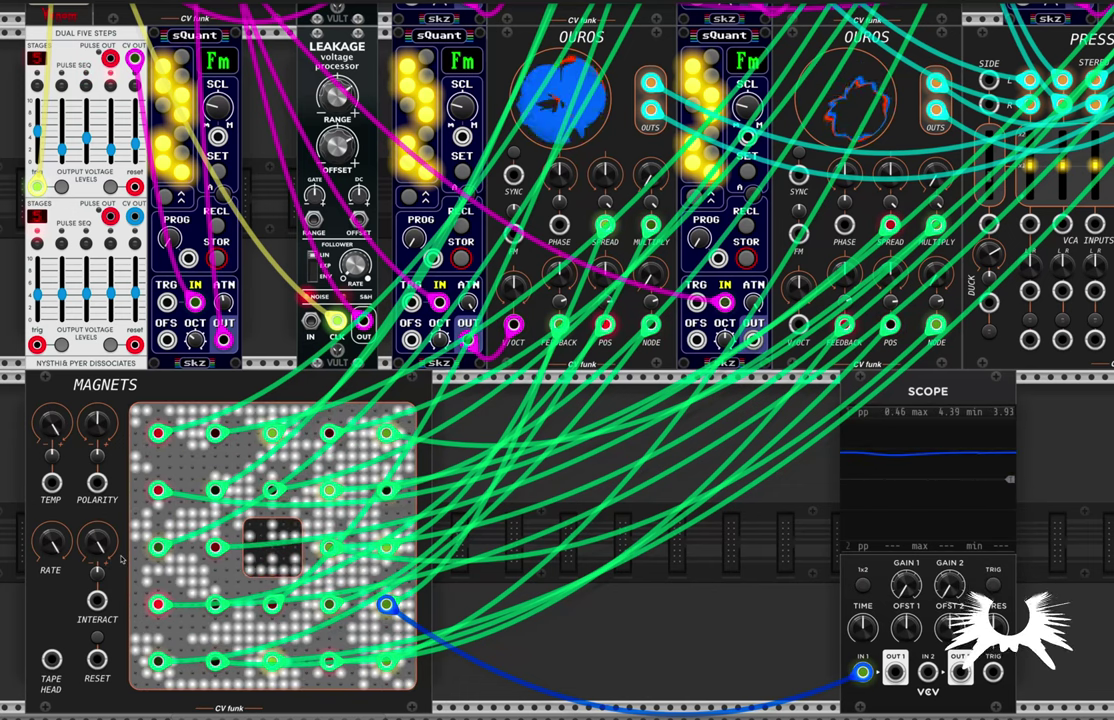
{"action": "mouse_move", "coordinate": [97, 544]}
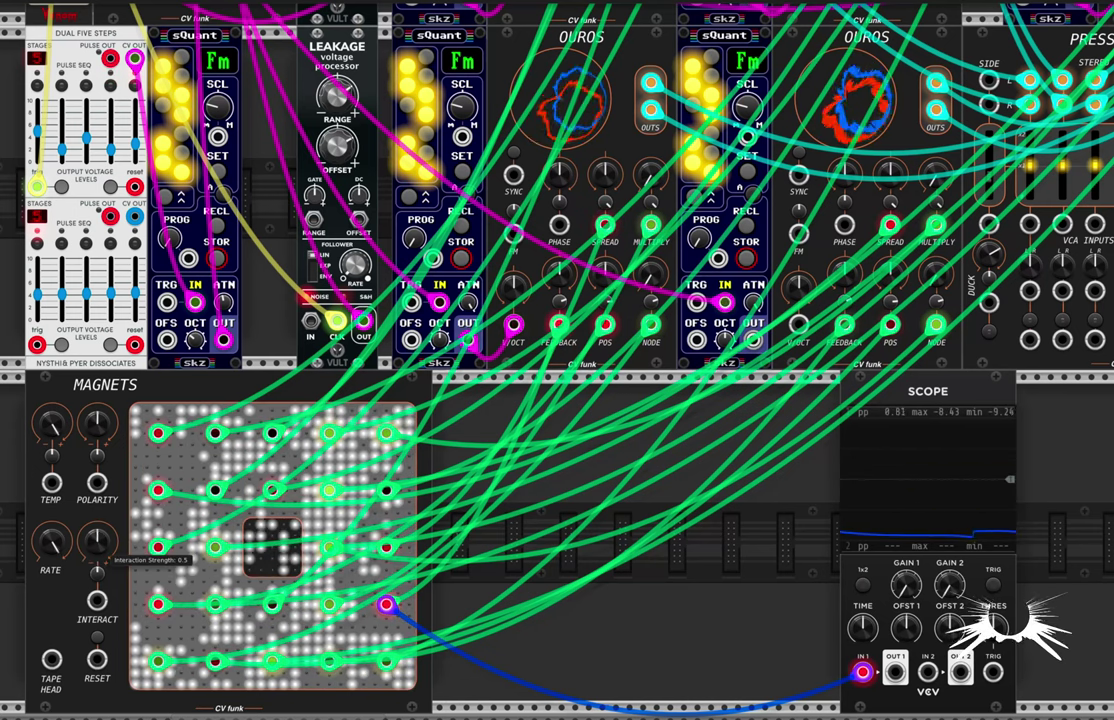
{"action": "left_click_drag", "start_coordinate": [98, 543], "coordinate": [98, 660]}
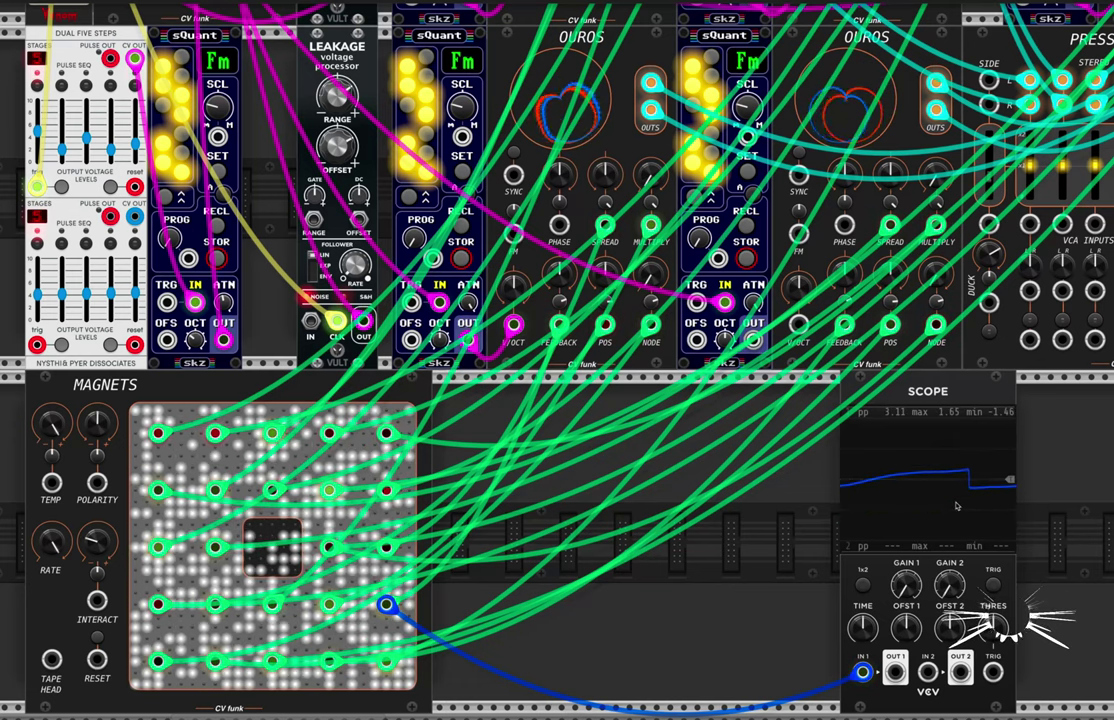
Step: Delete the Scope in the Magnets row
{"action": "scroll", "coordinate": [957, 507], "scroll_direction": "down", "scroll_amount": 3}
{"action": "key", "text": "Delete"}
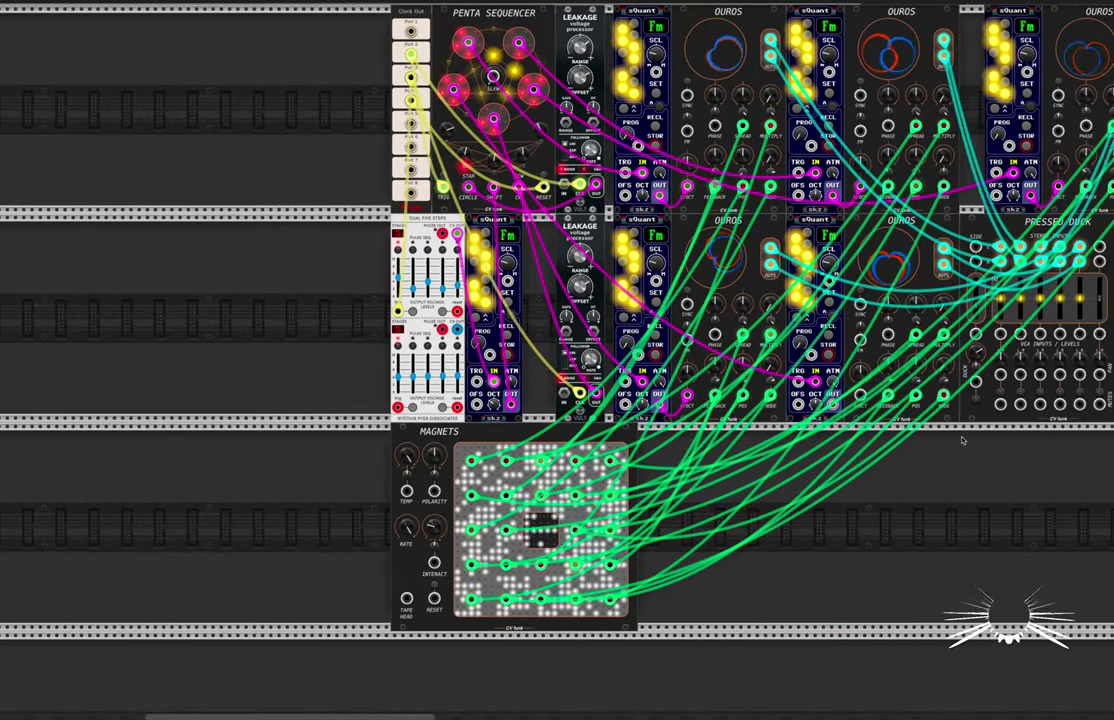
Step: Search the module library for "press", place the wide Preeeeeeeeeeessed Duck mixer beneath the Pressed Duck, and delete it again
{"action": "scroll", "coordinate": [955, 448], "scroll_direction": "right", "scroll_amount": 5}
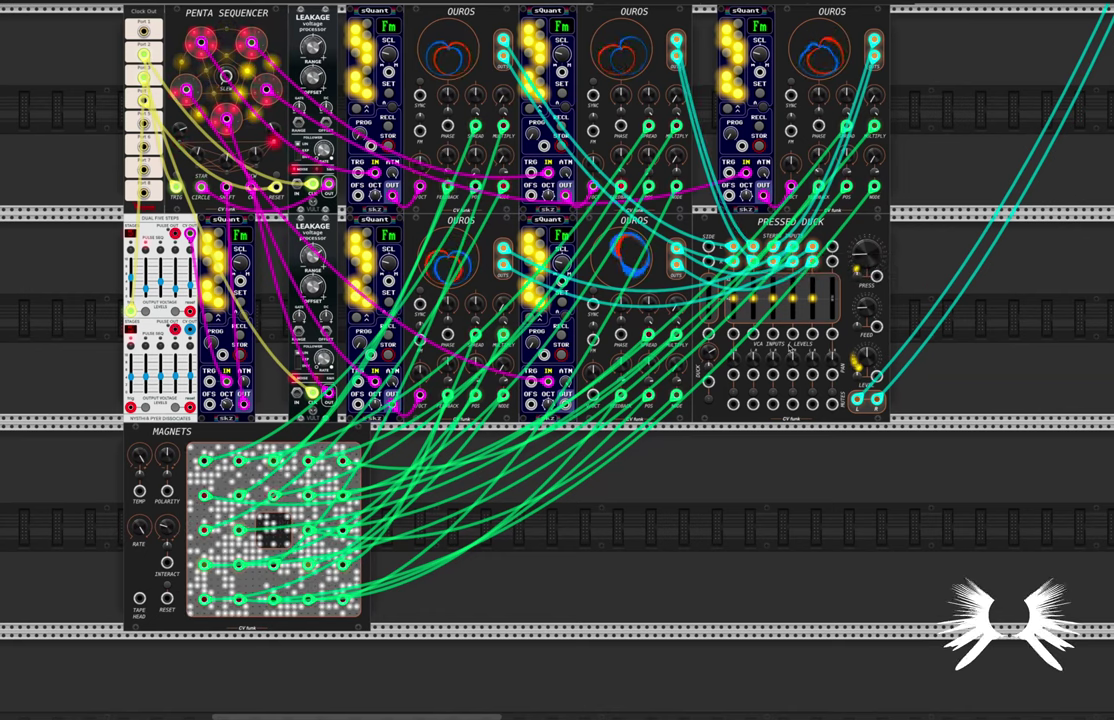
{"action": "right_click", "coordinate": [728, 520]}
{"action": "type", "text": "p"}
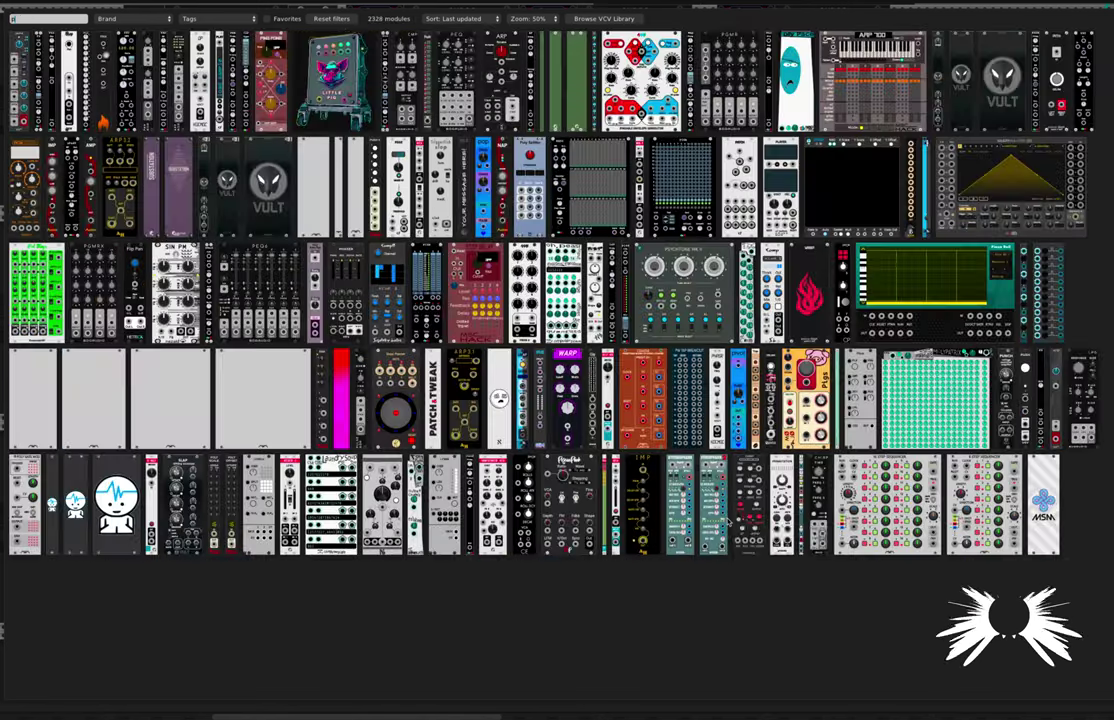
{"action": "type", "text": "ress"}
{"action": "left_click", "coordinate": [158, 188]}
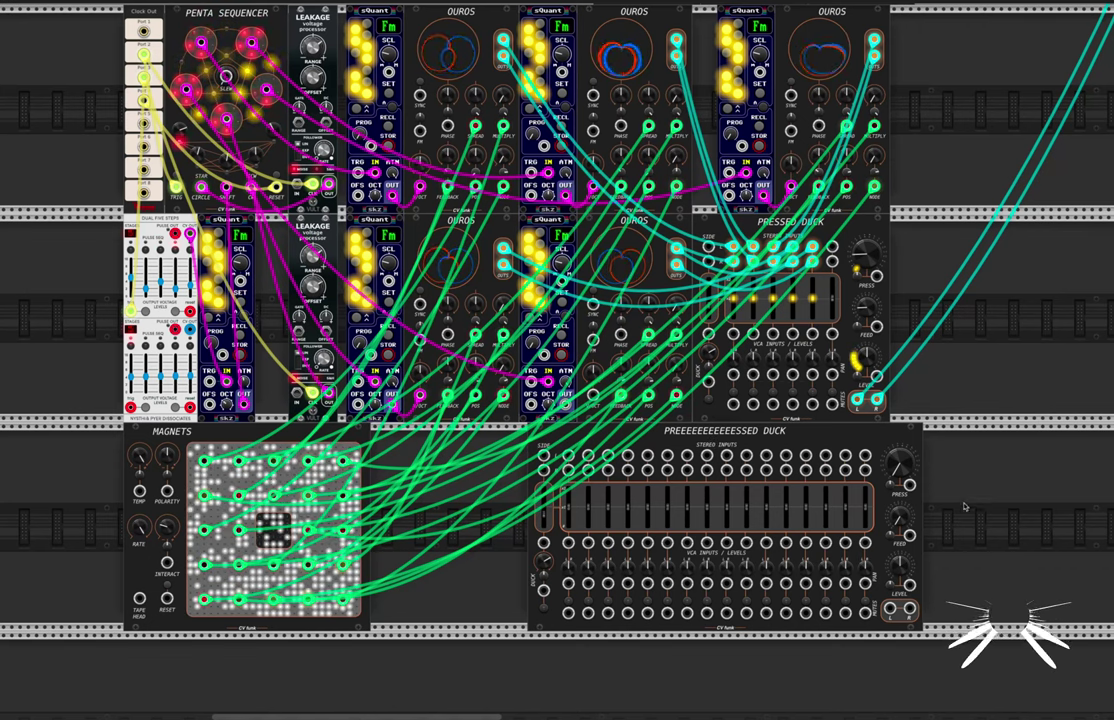
{"action": "left_click_drag", "start_coordinate": [963, 476], "coordinate": [762, 563]}
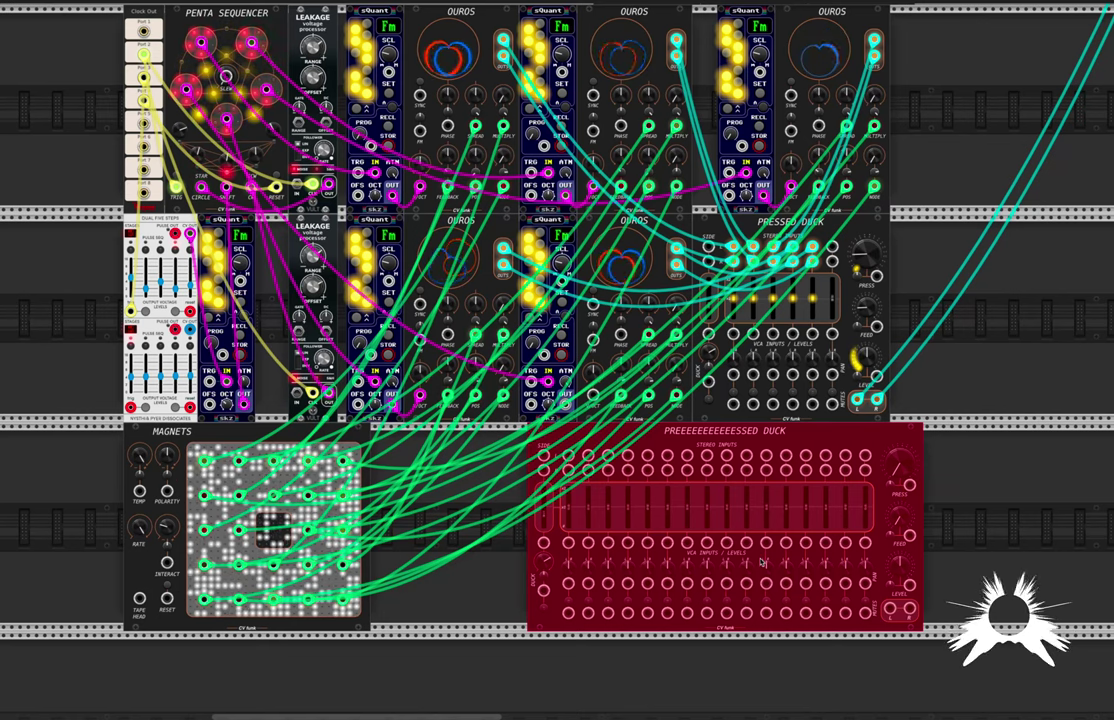
{"action": "key", "text": "Delete"}
Step: Unmute channel 04 on the MixMaster, keeping the other patched voice channels muted
{"action": "scroll", "coordinate": [795, 527], "scroll_direction": "right", "scroll_amount": 2}
{"action": "scroll", "coordinate": [795, 527], "scroll_direction": "up", "scroll_amount": 1}
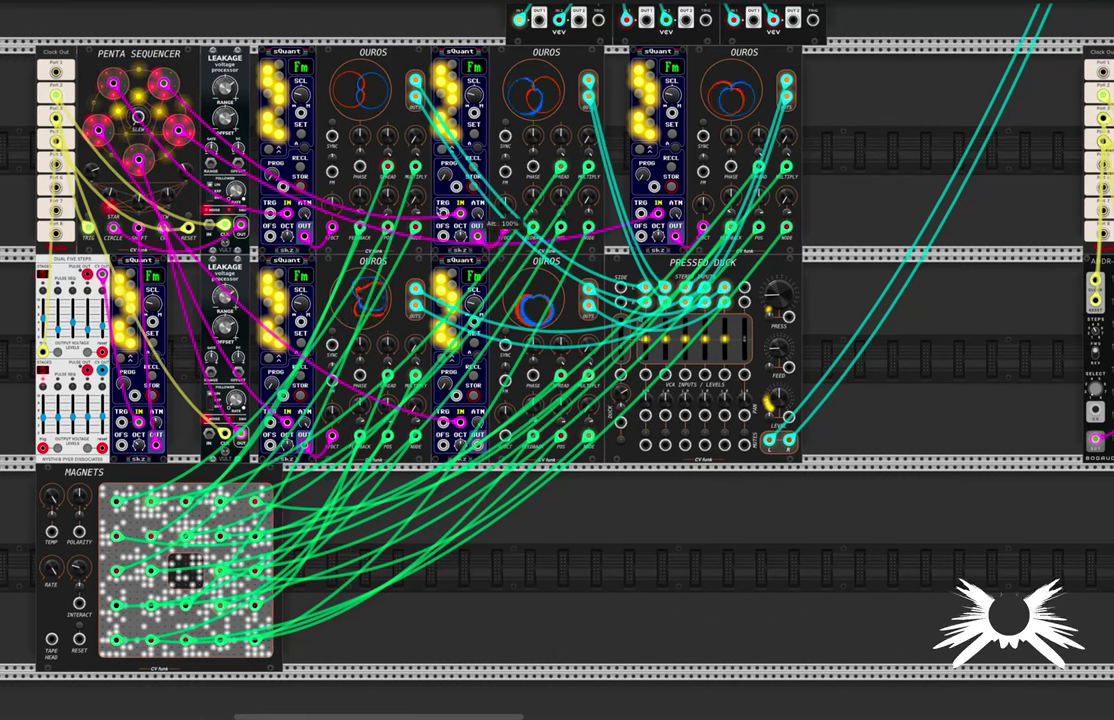
{"action": "scroll", "coordinate": [619, 456], "scroll_direction": "right", "scroll_amount": 1}
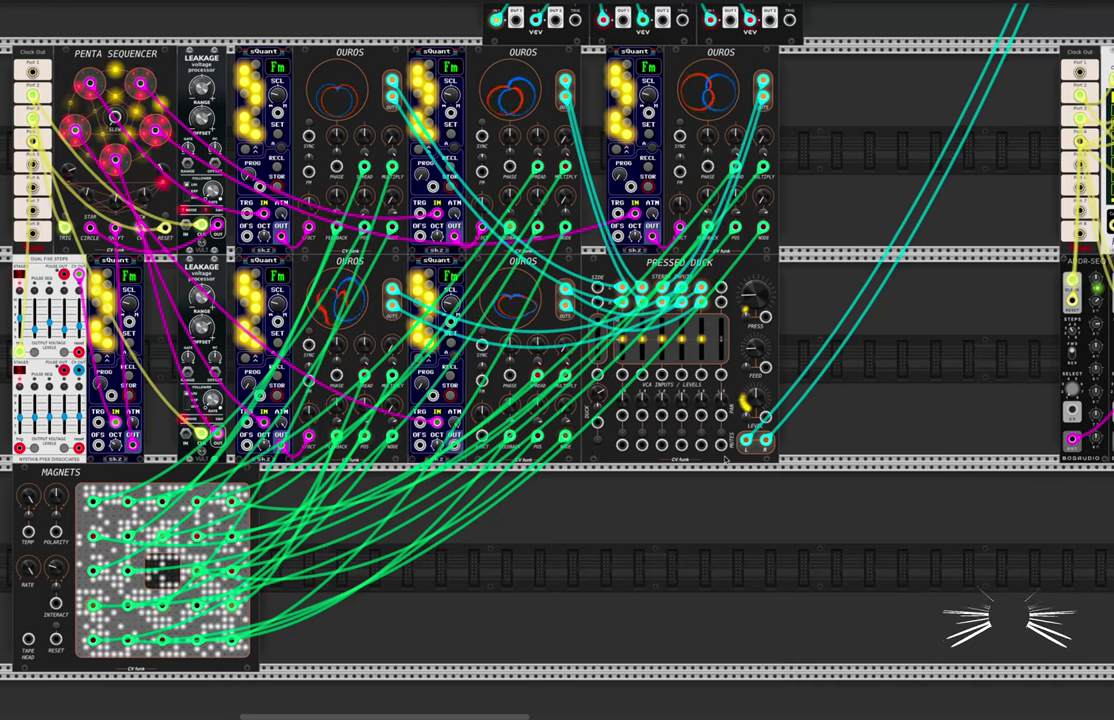
{"action": "scroll", "coordinate": [480, 423], "scroll_direction": "right", "scroll_amount": 6}
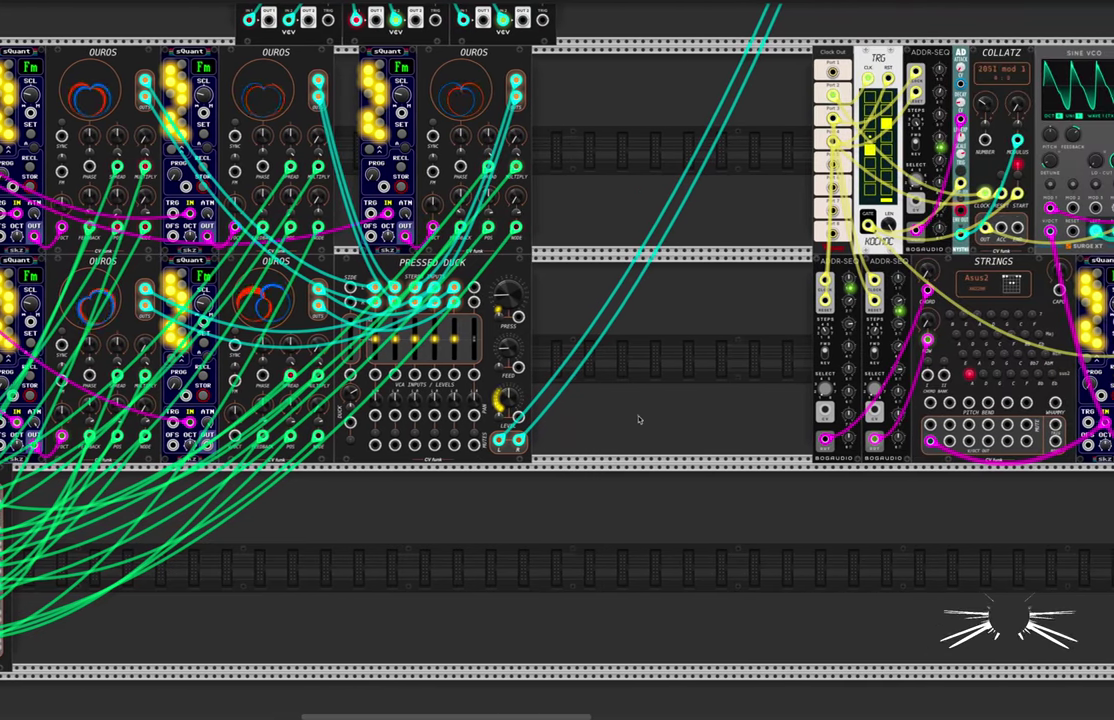
{"action": "scroll", "coordinate": [634, 420], "scroll_direction": "up", "scroll_amount": 10}
{"action": "scroll", "coordinate": [632, 420], "scroll_direction": "right", "scroll_amount": 5}
{"action": "scroll", "coordinate": [632, 420], "scroll_direction": "up", "scroll_amount": 5}
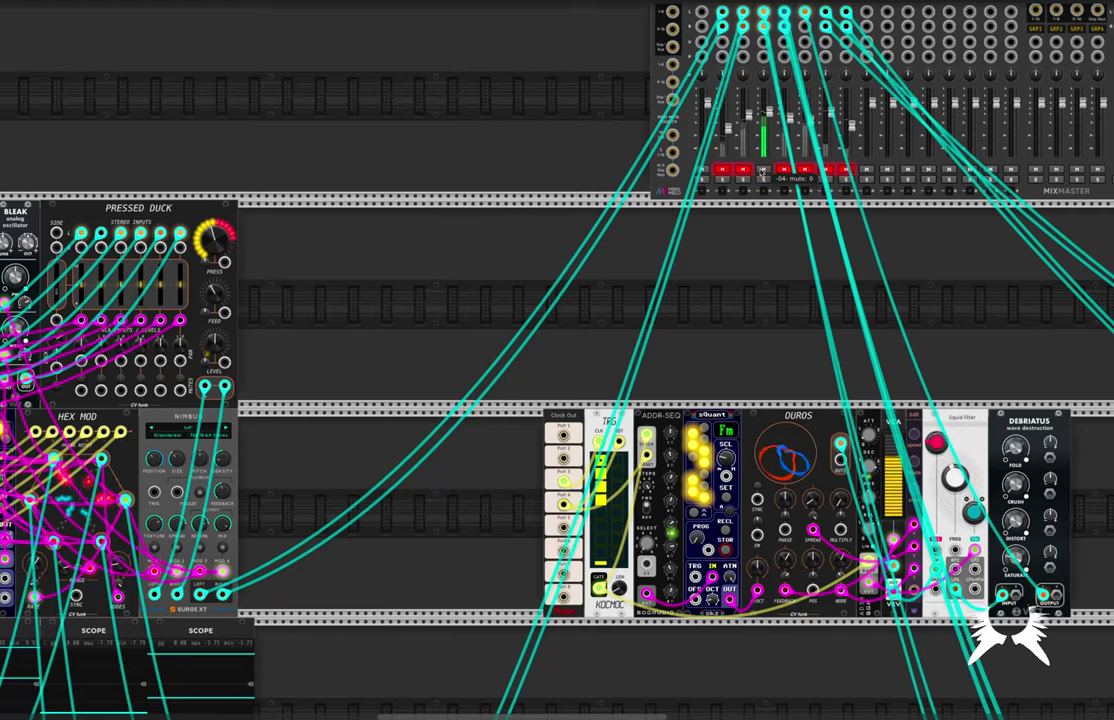
Step: Examine the voice built around Collatz, Sine VCO, Strings and Strummer, and follow its cables up to the MixMaster
{"action": "scroll", "coordinate": [756, 241], "scroll_direction": "down", "scroll_amount": 13}
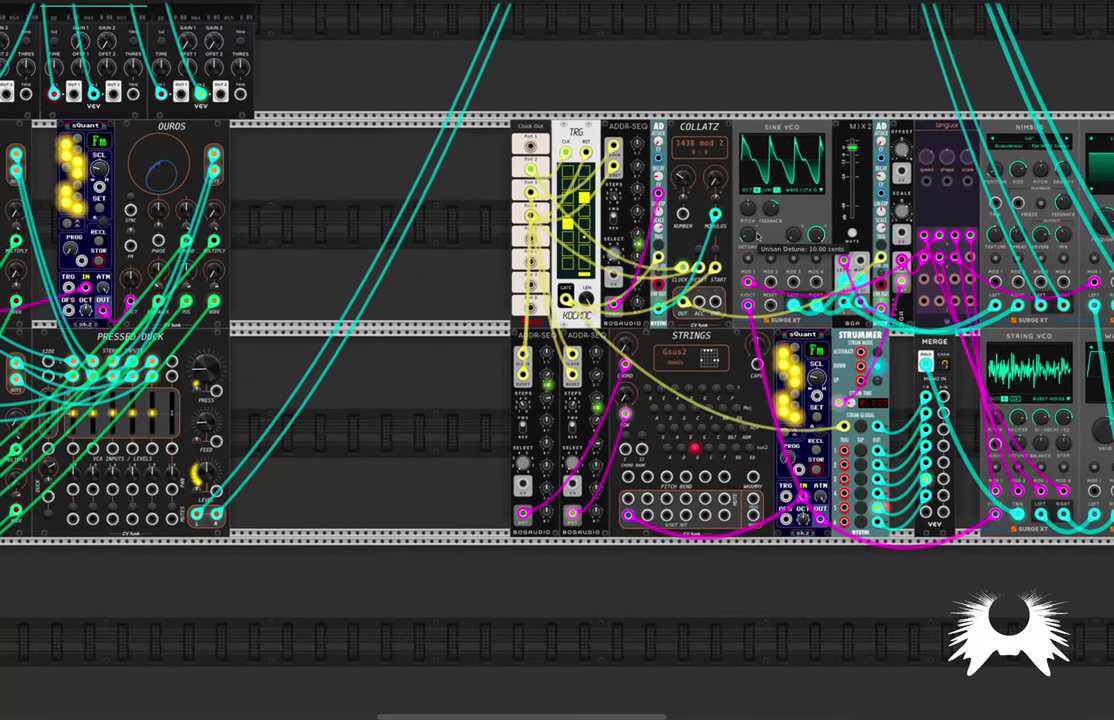
{"action": "scroll", "coordinate": [756, 236], "scroll_direction": "right", "scroll_amount": 4}
{"action": "scroll", "coordinate": [756, 236], "scroll_direction": "up", "scroll_amount": 2}
{"action": "scroll", "coordinate": [756, 236], "scroll_direction": "down", "scroll_amount": 1}
{"action": "scroll", "coordinate": [756, 236], "scroll_direction": "up", "scroll_amount": 11}
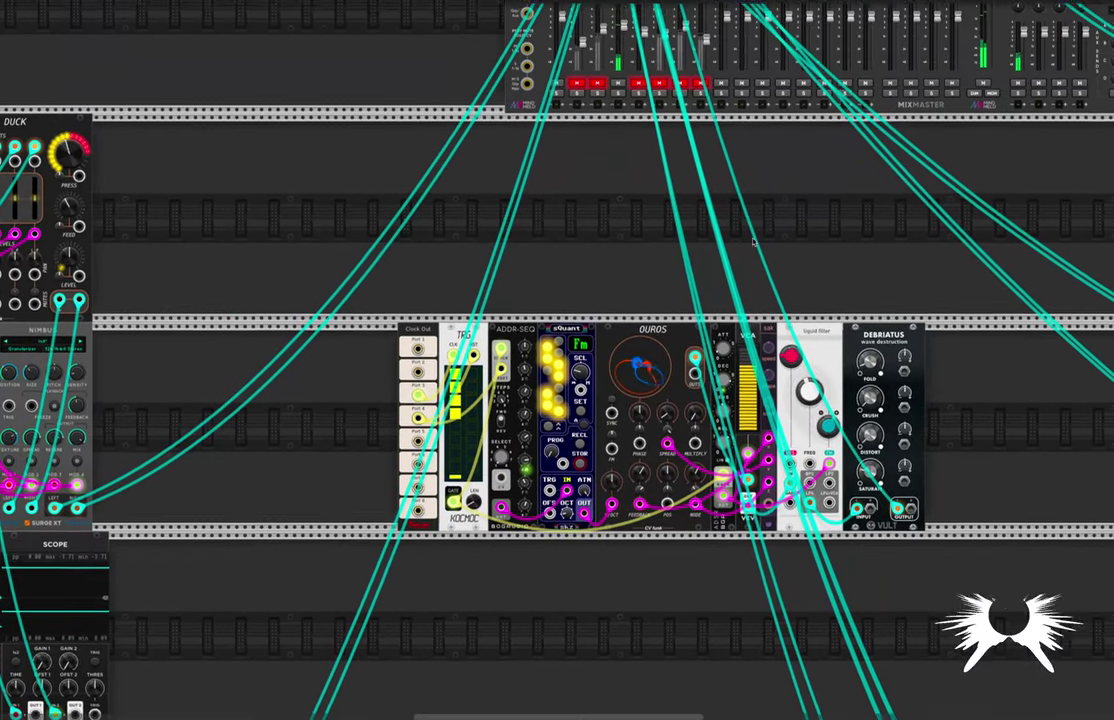
{"action": "scroll", "coordinate": [754, 241], "scroll_direction": "down", "scroll_amount": 11}
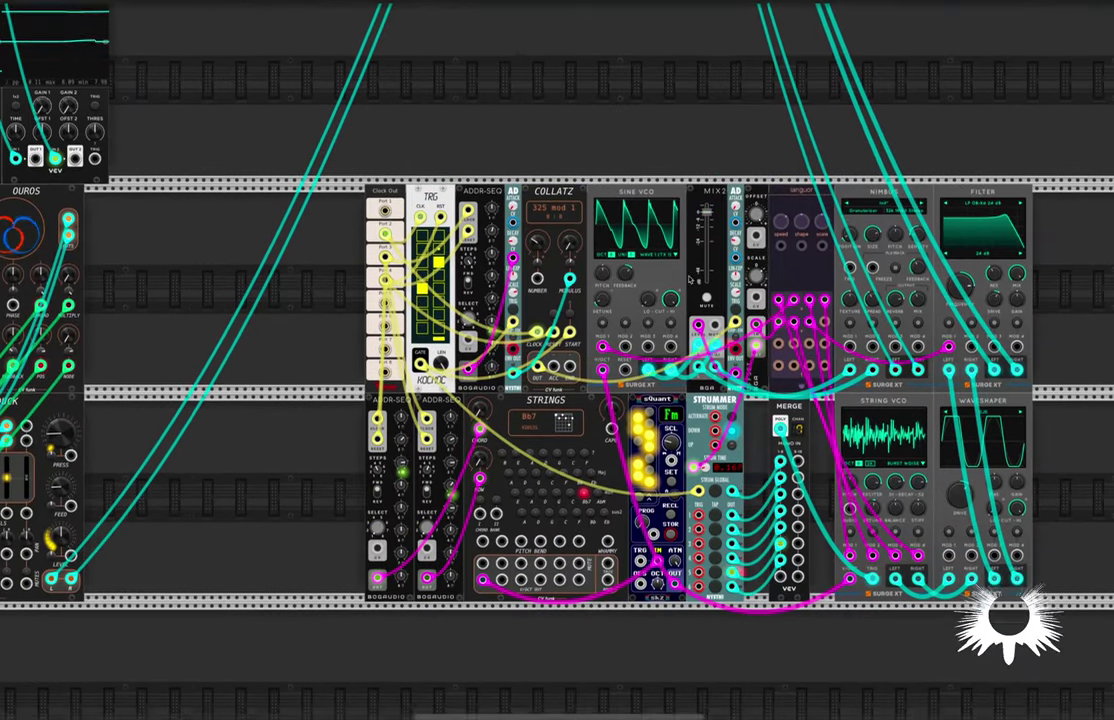
{"action": "scroll", "coordinate": [688, 276], "scroll_direction": "down", "scroll_amount": 1}
{"action": "scroll", "coordinate": [670, 272], "scroll_direction": "up", "scroll_amount": 2}
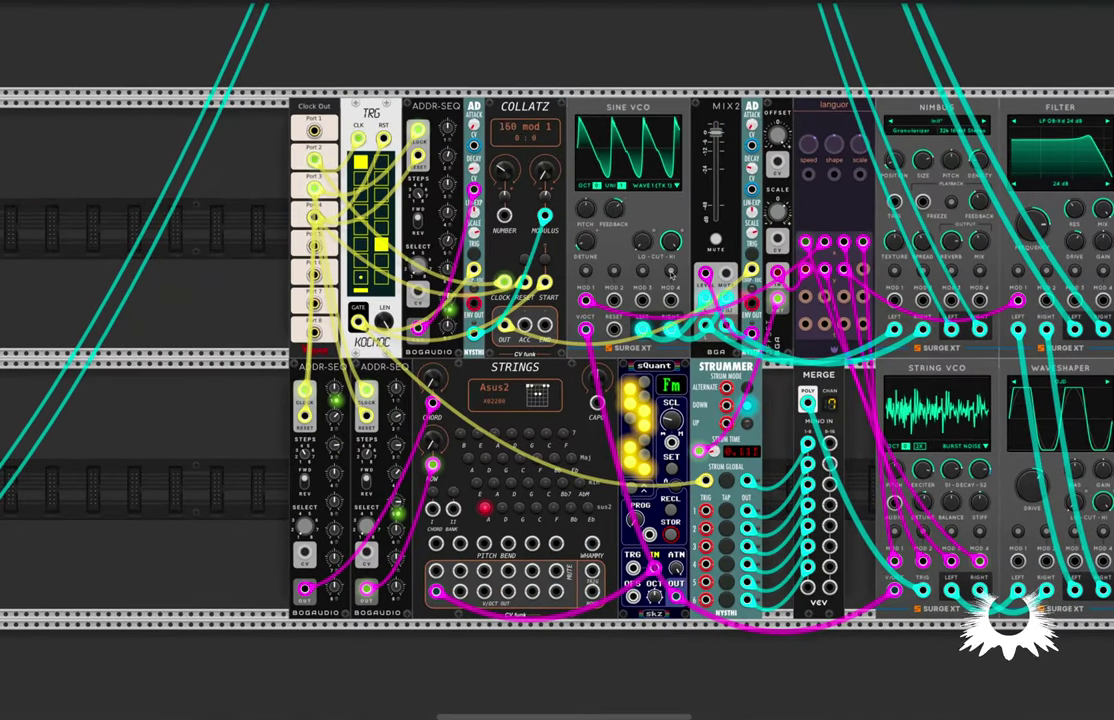
{"action": "scroll", "coordinate": [671, 273], "scroll_direction": "down", "scroll_amount": 1}
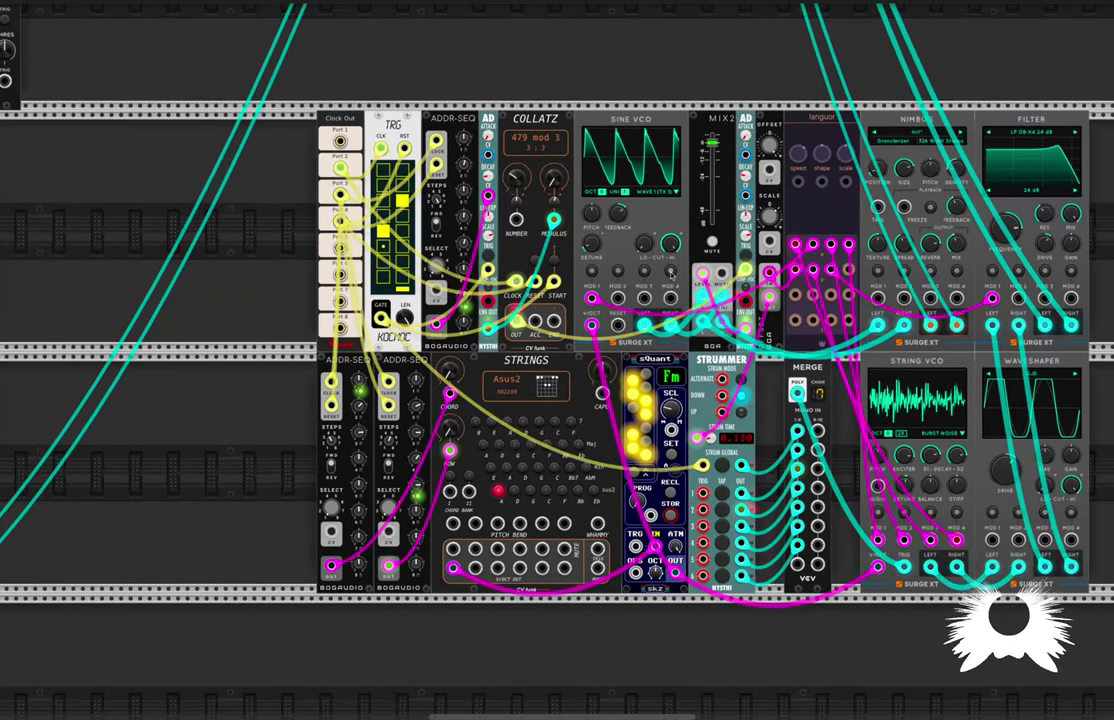
Step: Balance MixMaster channels 04 and 05 by slightly lowering their faders, leaving channel 05 muted
{"action": "scroll", "coordinate": [641, 85], "scroll_direction": "up", "scroll_amount": 15}
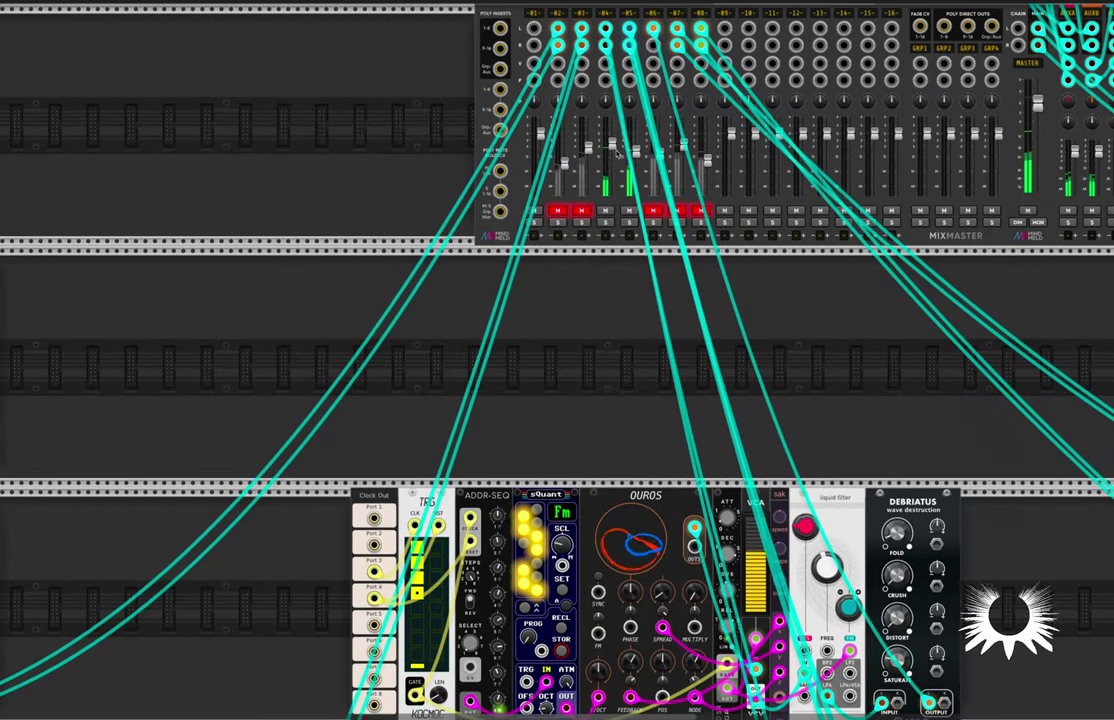
{"action": "left_click_drag", "start_coordinate": [611, 144], "coordinate": [635, 157]}
{"action": "scroll", "coordinate": [641, 170], "scroll_direction": "down", "scroll_amount": 12}
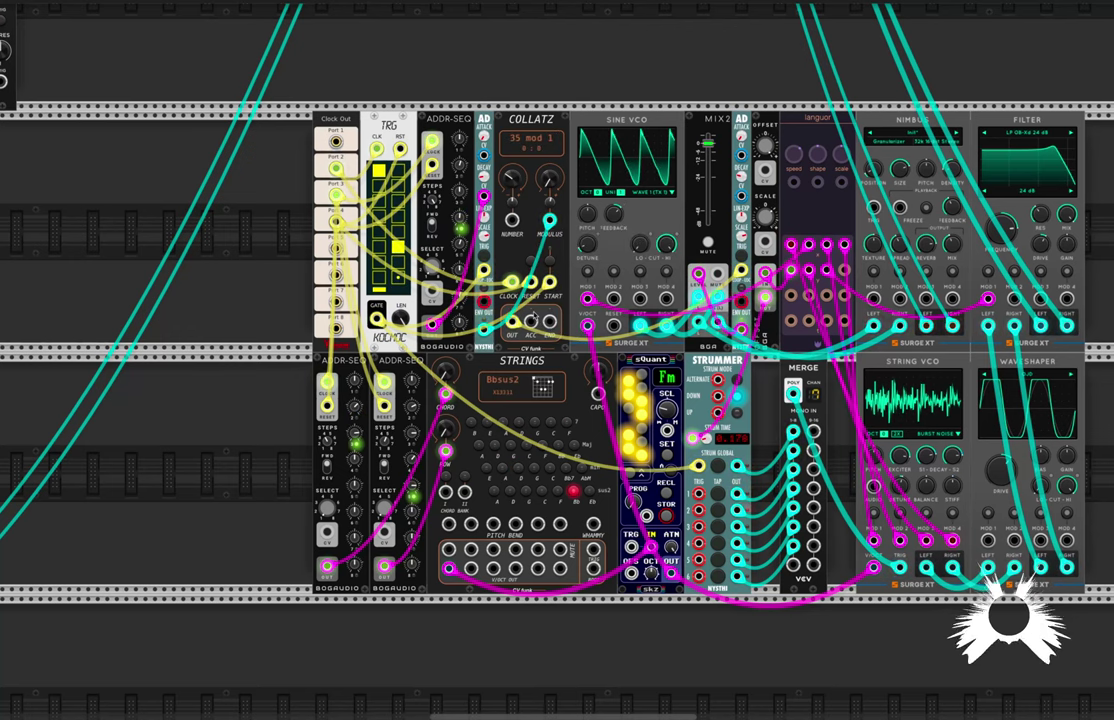
{"action": "mouse_move", "coordinate": [549, 185]}
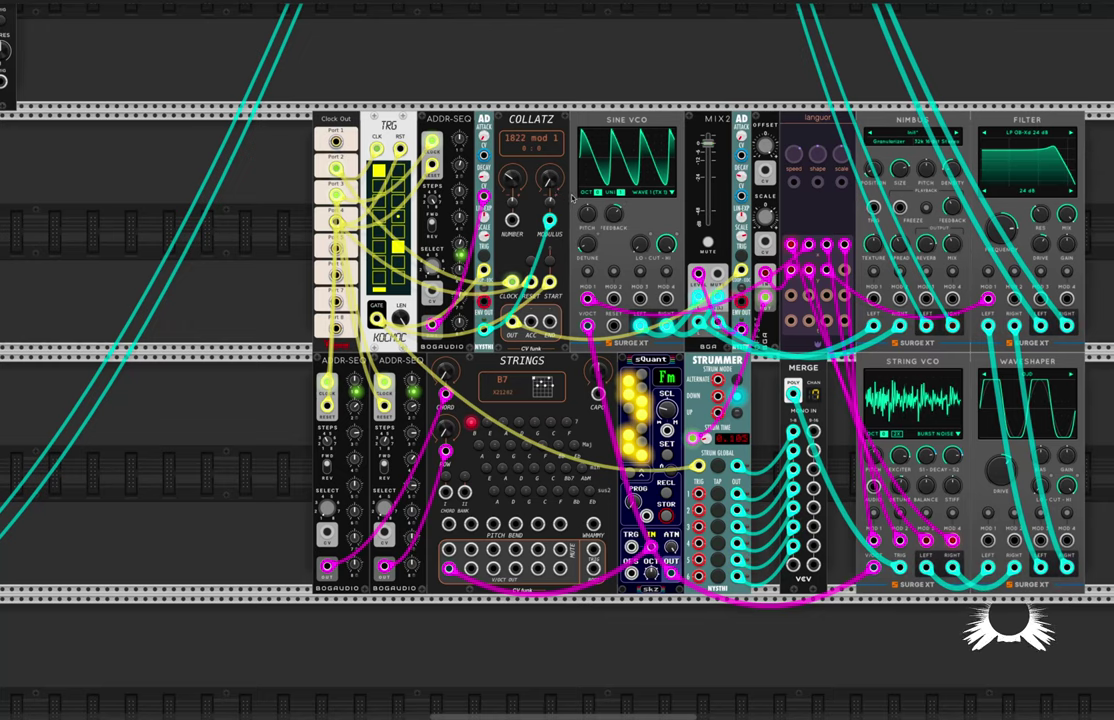
{"action": "scroll", "coordinate": [573, 197], "scroll_direction": "up", "scroll_amount": 15}
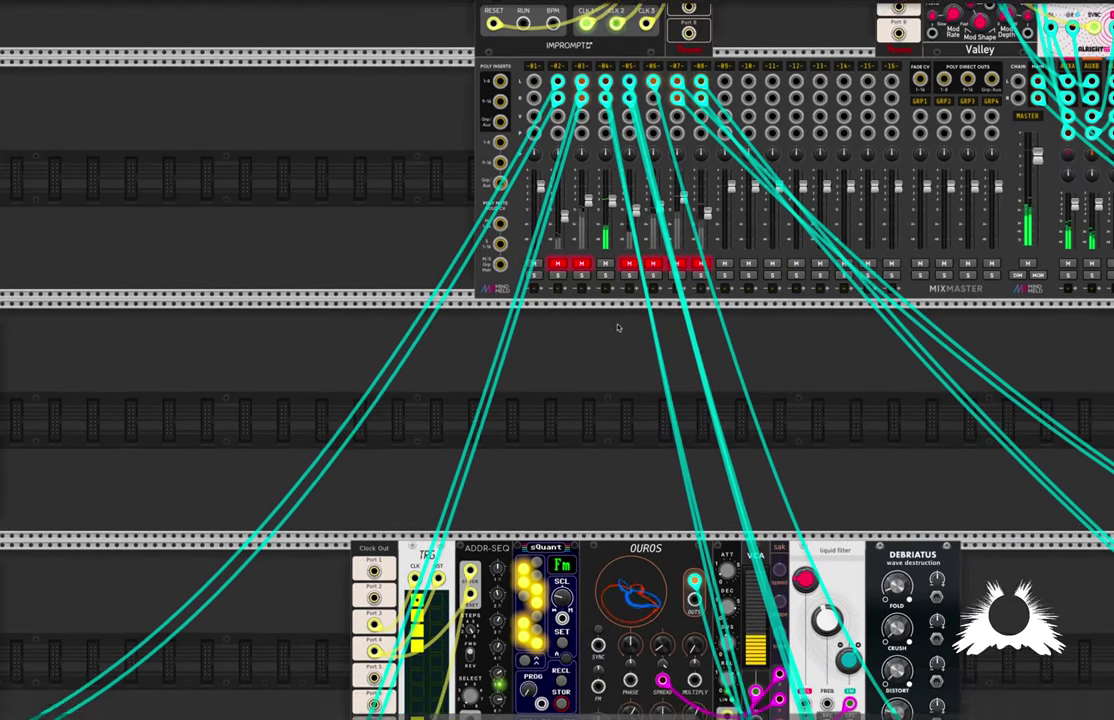
Step: Examine the Collatz module's number display, Beat Modulus knob and clock, reset and modulus connections
{"action": "scroll", "coordinate": [618, 327], "scroll_direction": "down", "scroll_amount": 15}
{"action": "mouse_move", "coordinate": [519, 309]}
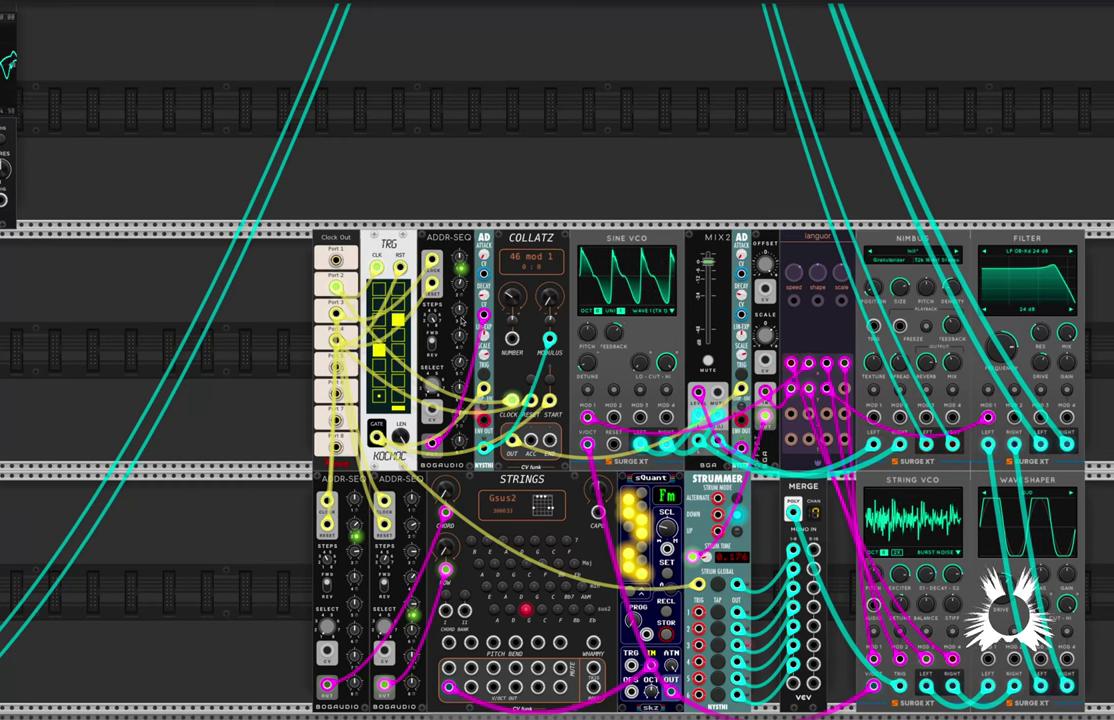
{"action": "mouse_move", "coordinate": [549, 299]}
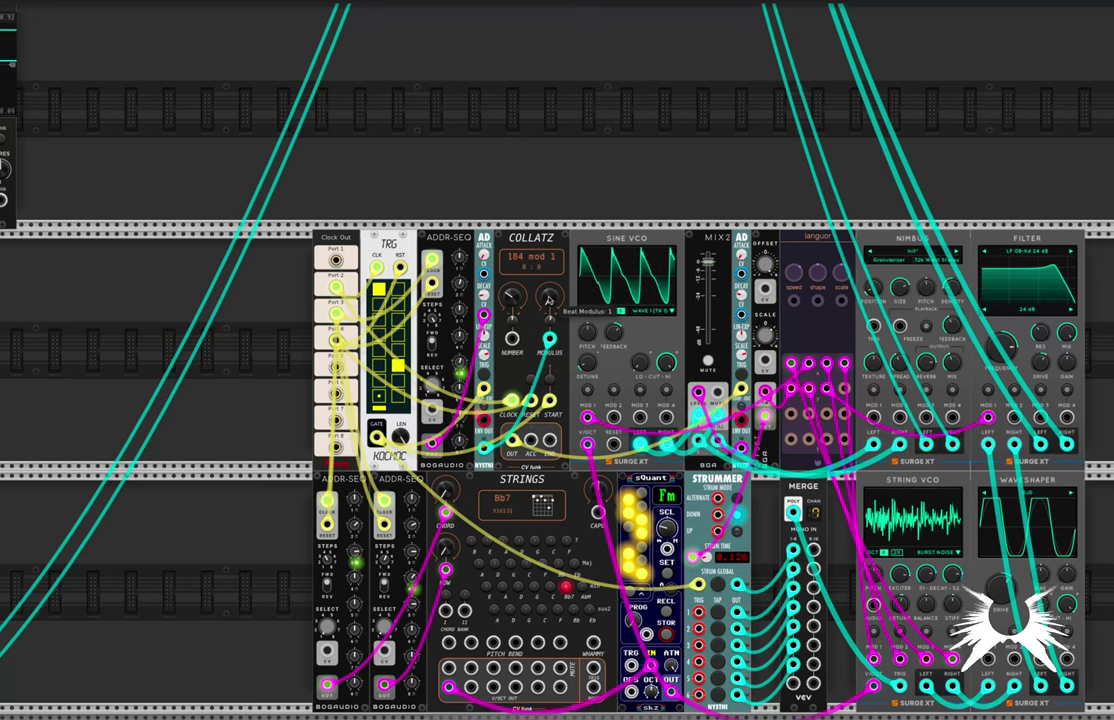
{"action": "mouse_move", "coordinate": [547, 298]}
{"action": "left_mouse_down"}
{"action": "mouse_move", "coordinate": [547, 250]}
{"action": "mouse_move", "coordinate": [548, 302]}
{"action": "left_mouse_up"}
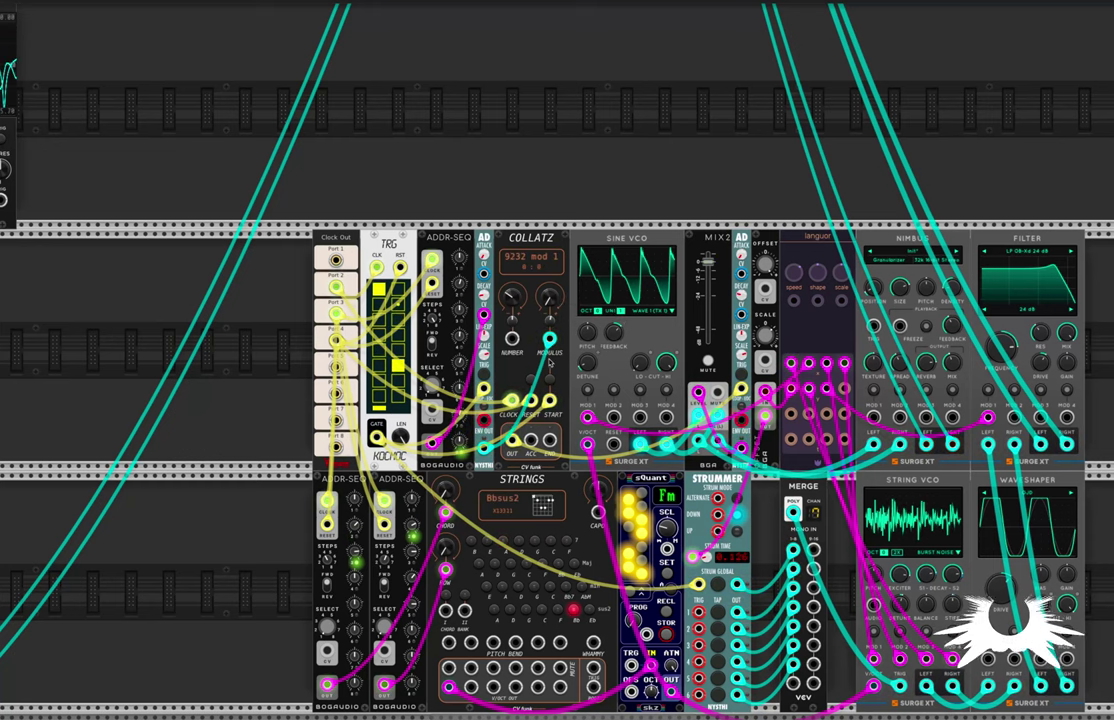
Step: Mute channel 04 on the MixMaster and unmute channel 05 to isolate the String VCO voice
{"action": "scroll", "coordinate": [549, 364], "scroll_direction": "down", "scroll_amount": 1}
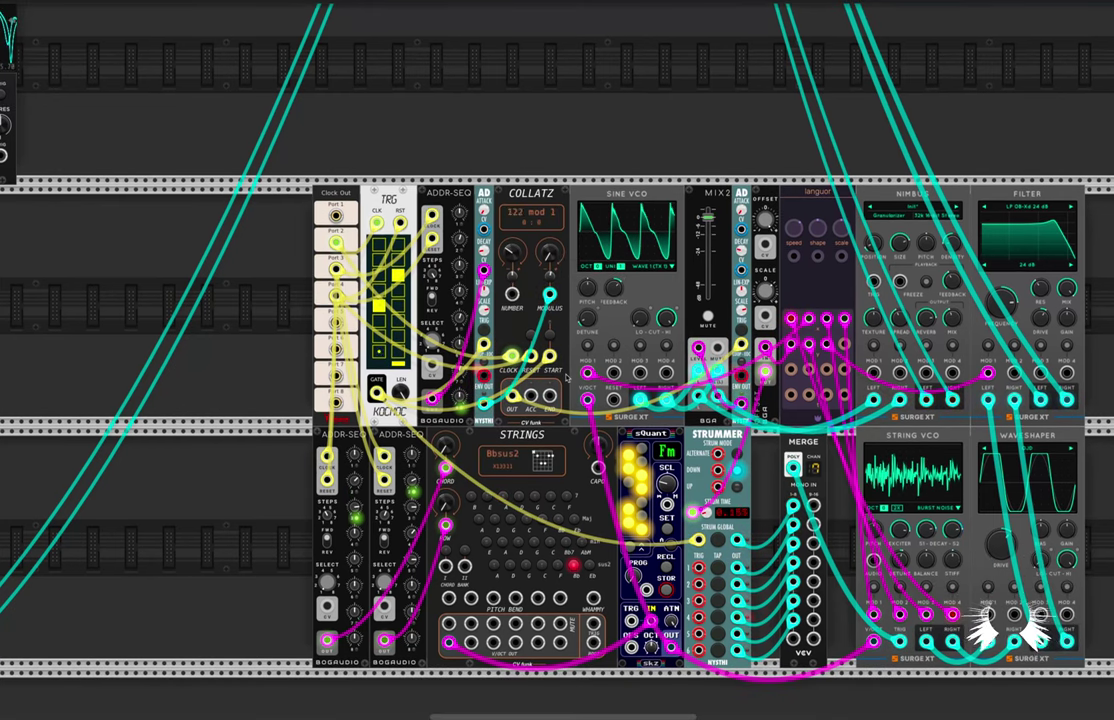
{"action": "scroll", "coordinate": [566, 378], "scroll_direction": "down", "scroll_amount": 2}
{"action": "scroll", "coordinate": [566, 378], "scroll_direction": "right", "scroll_amount": 2}
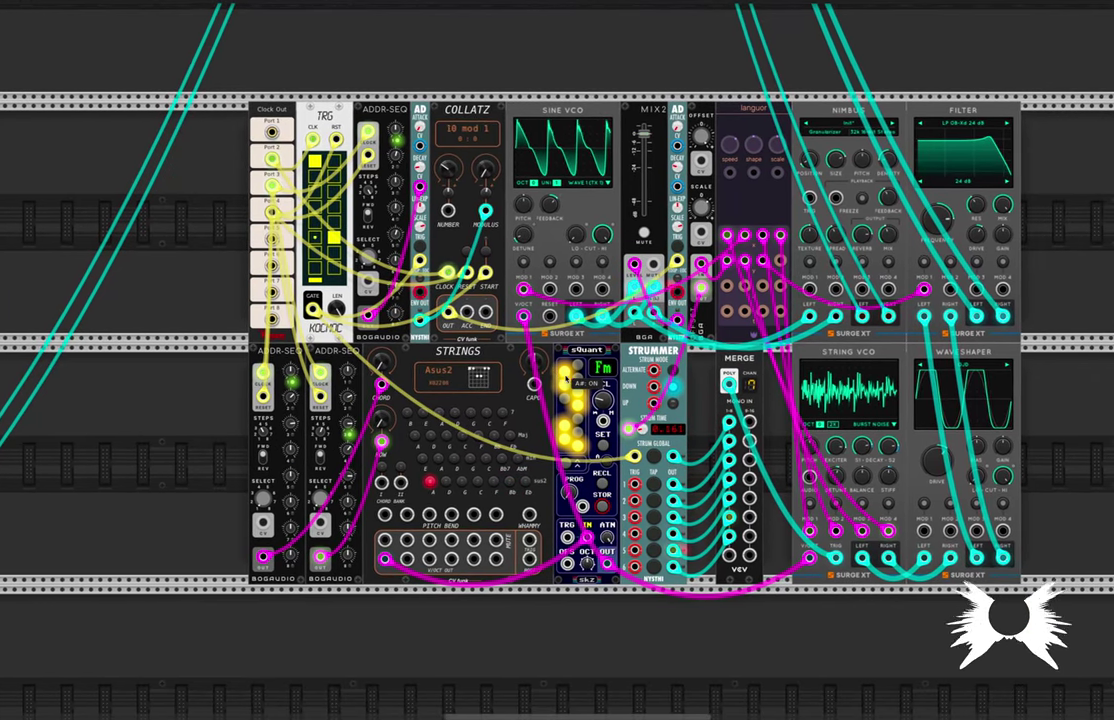
{"action": "scroll", "coordinate": [566, 378], "scroll_direction": "right", "scroll_amount": 1}
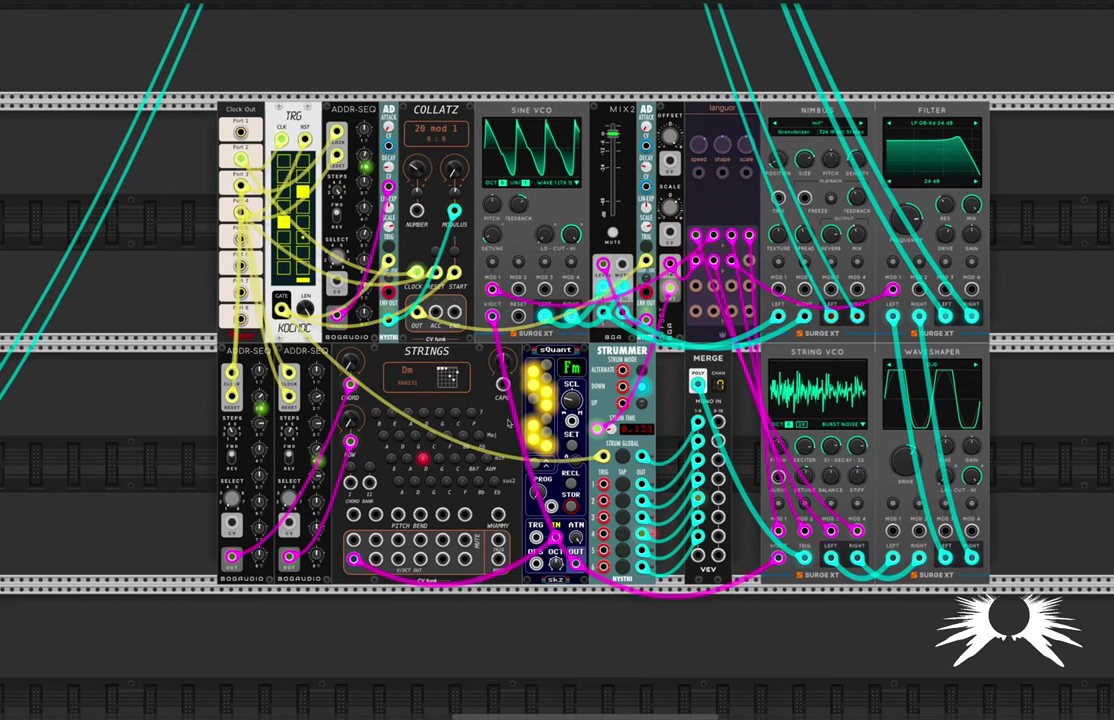
{"action": "scroll", "coordinate": [508, 422], "scroll_direction": "up", "scroll_amount": 10}
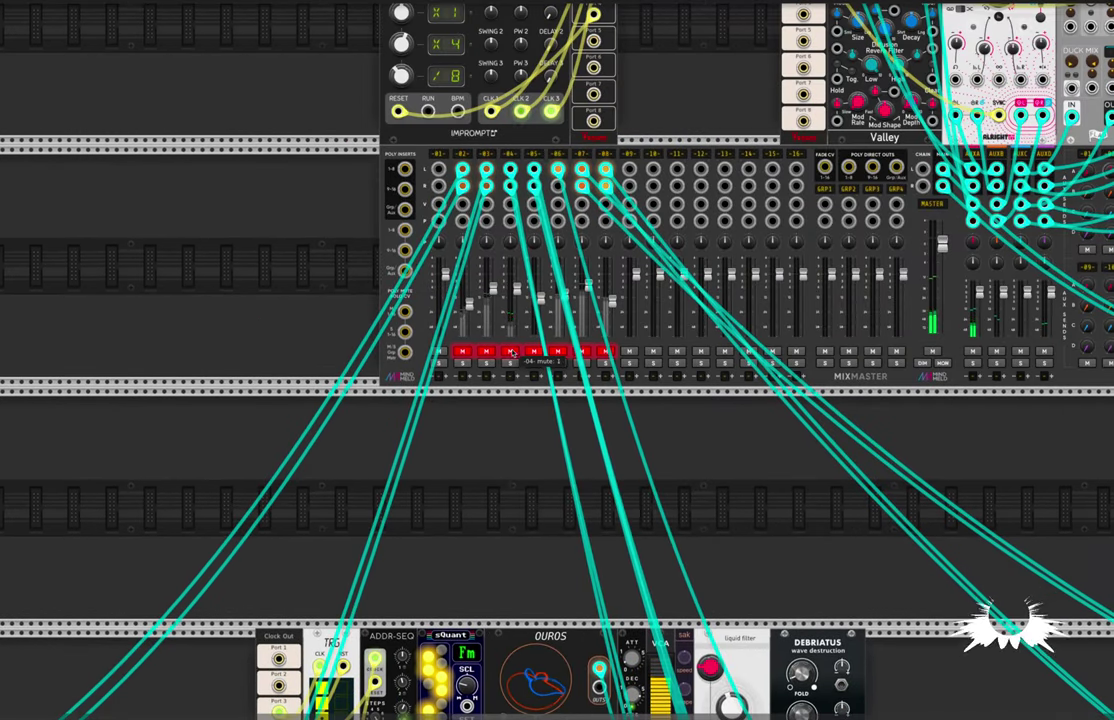
{"action": "scroll", "coordinate": [510, 477], "scroll_direction": "down", "scroll_amount": 10}
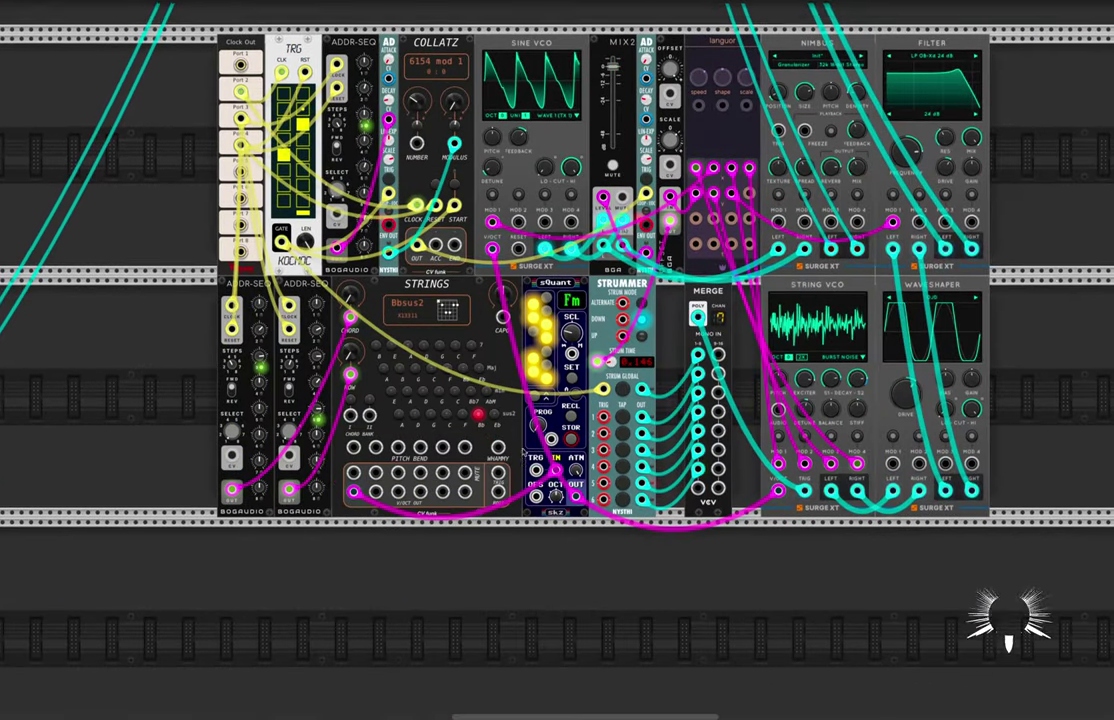
Step: Shorten the Strum Time on the Strummer module feeding the Merge and String VCO
{"action": "scroll", "coordinate": [485, 314], "scroll_direction": "down", "scroll_amount": 3}
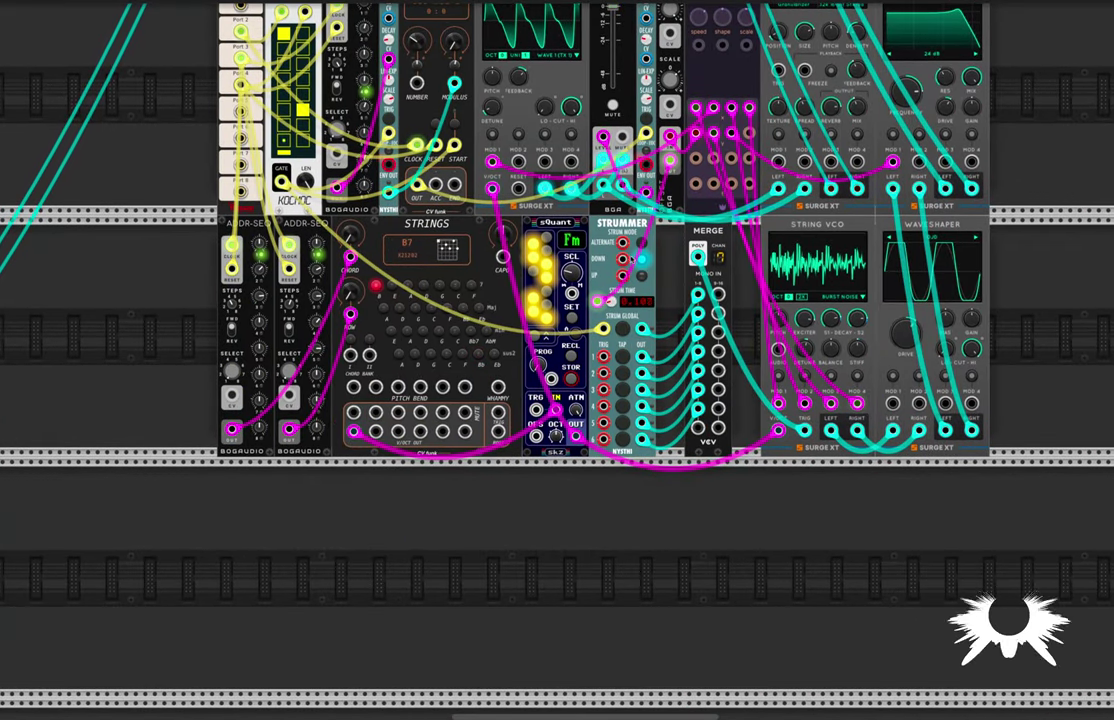
{"action": "mouse_move", "coordinate": [616, 298]}
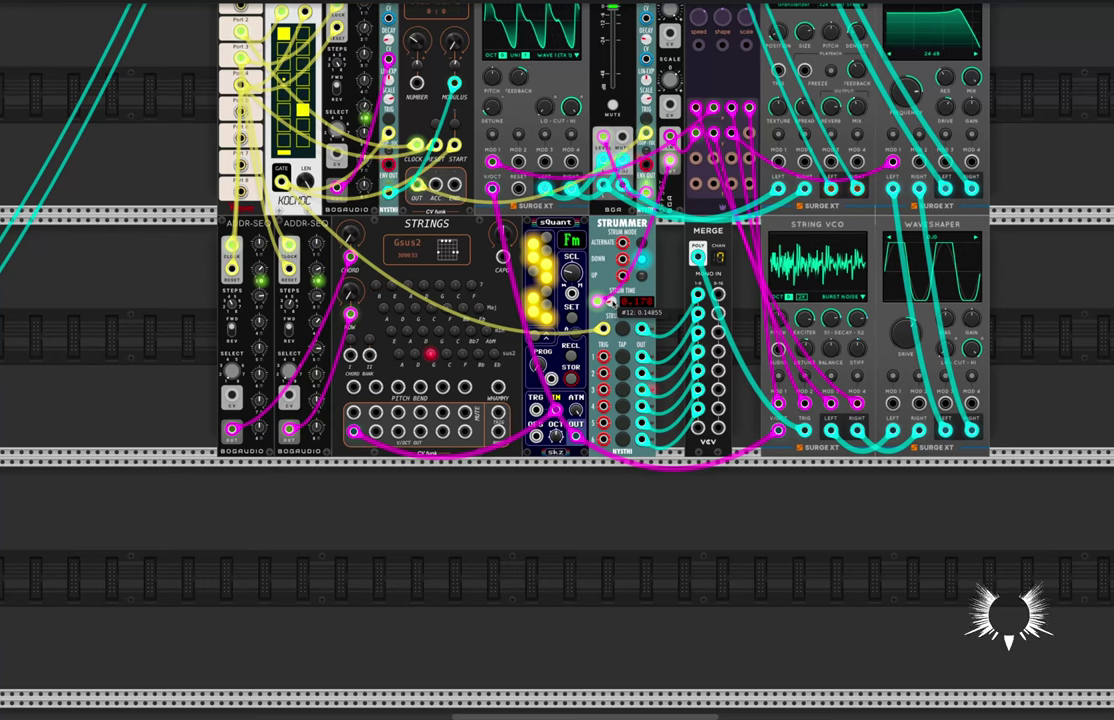
{"action": "left_click_drag", "start_coordinate": [611, 302], "coordinate": [611, 293]}
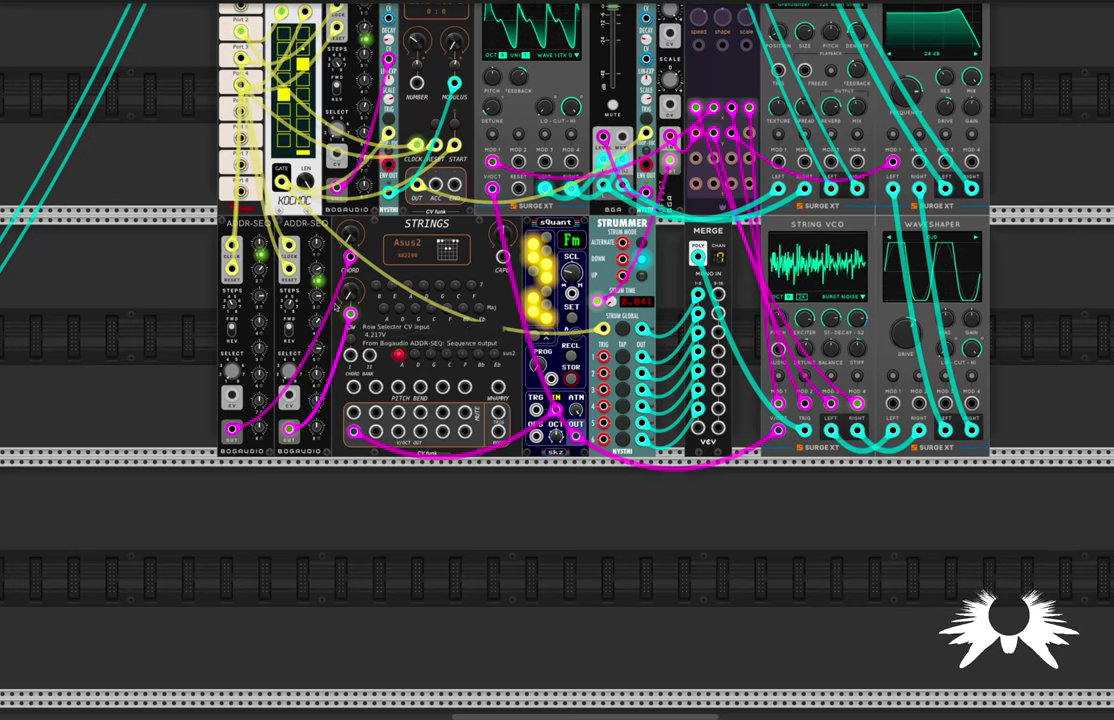
Step: Try moving the ADDR-SEQ cable from the Strings Row input towards the Chord Bank input
{"action": "mouse_move", "coordinate": [258, 296]}
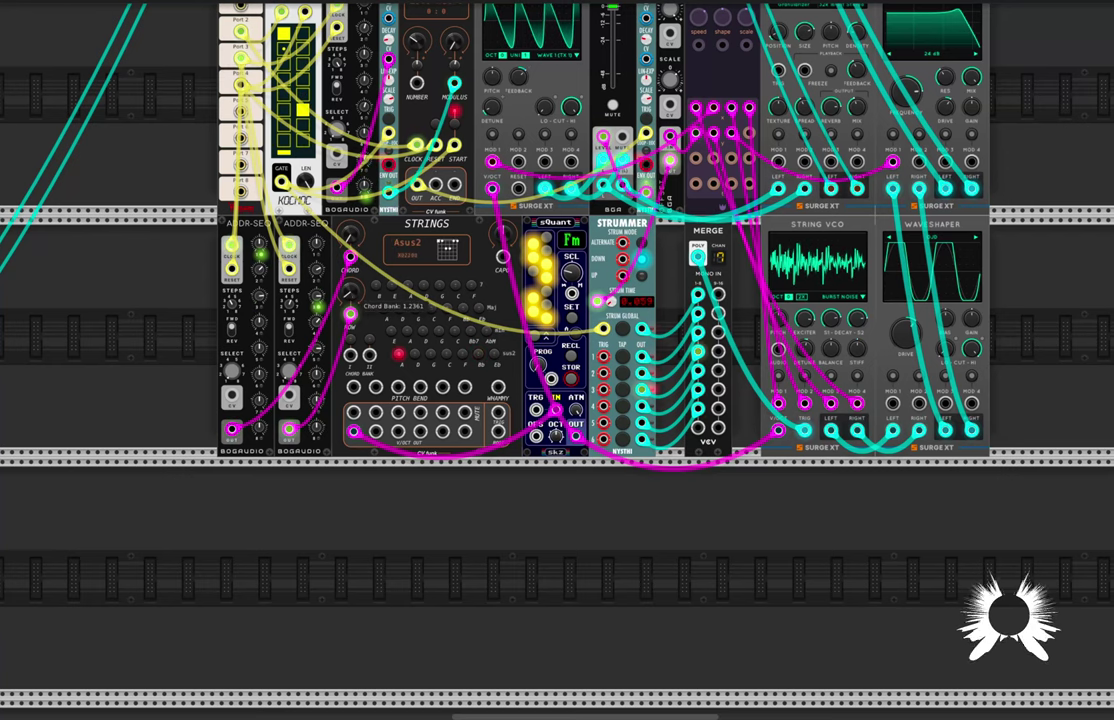
{"action": "left_click_drag", "start_coordinate": [351, 320], "coordinate": [365, 341]}
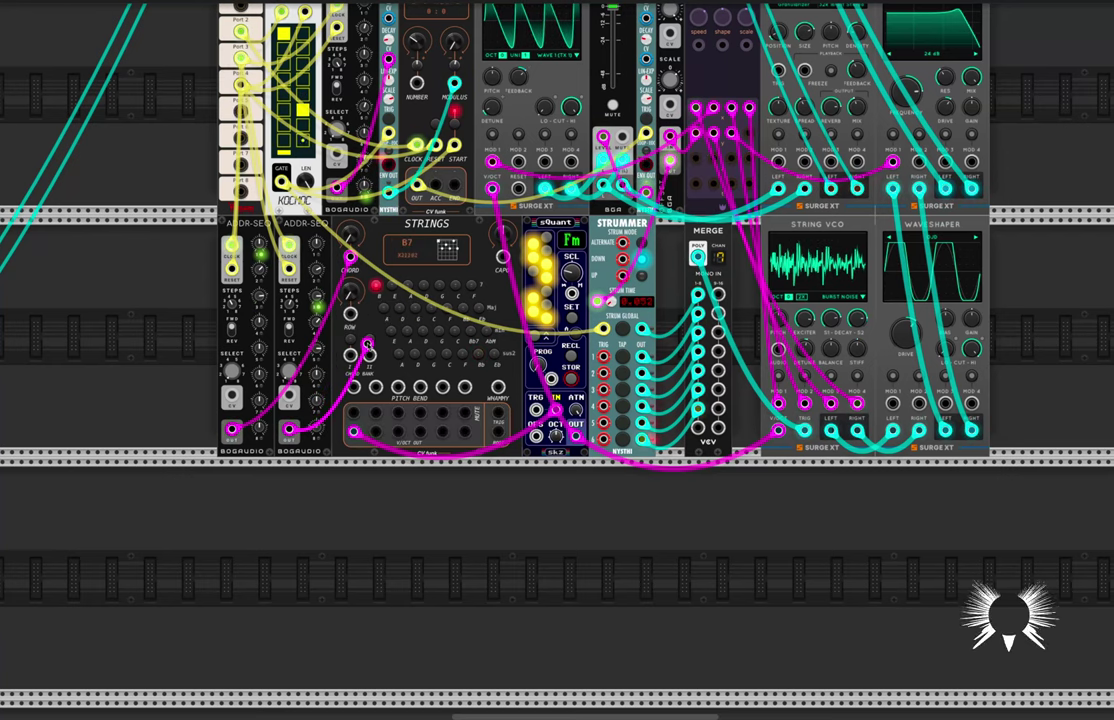
{"action": "left_click_drag", "start_coordinate": [372, 408], "coordinate": [376, 387]}
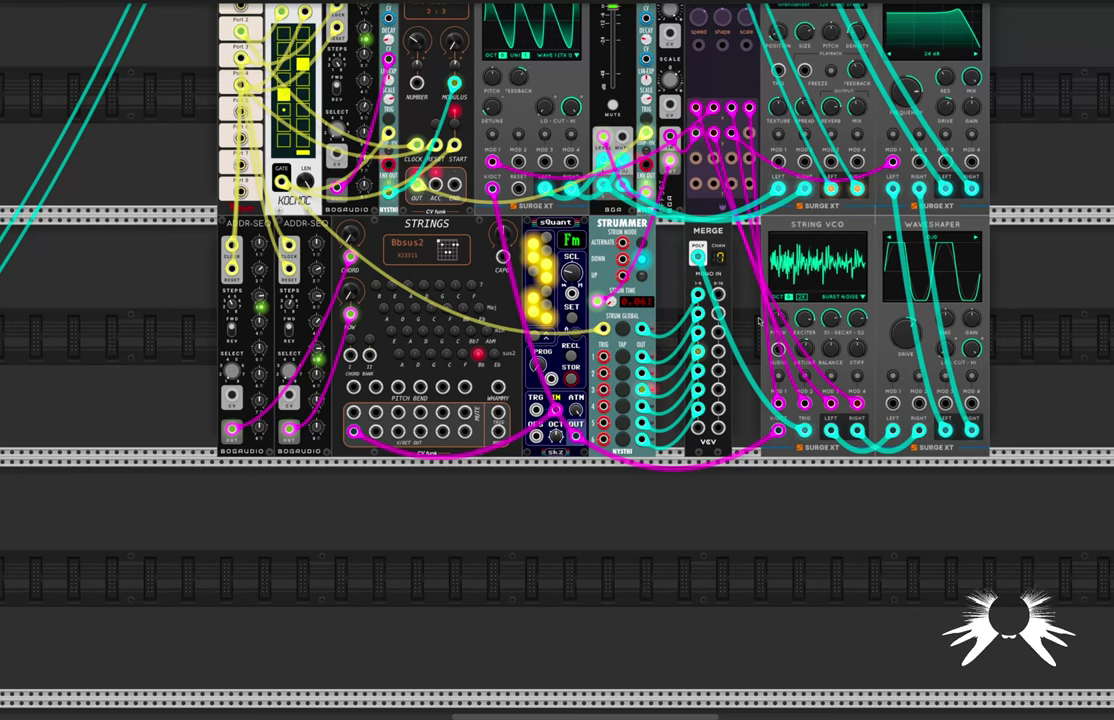
Step: Trace the string voice from the Merge poly output through String VCO and Waveshaper to the Filter
{"action": "mouse_move", "coordinate": [698, 259]}
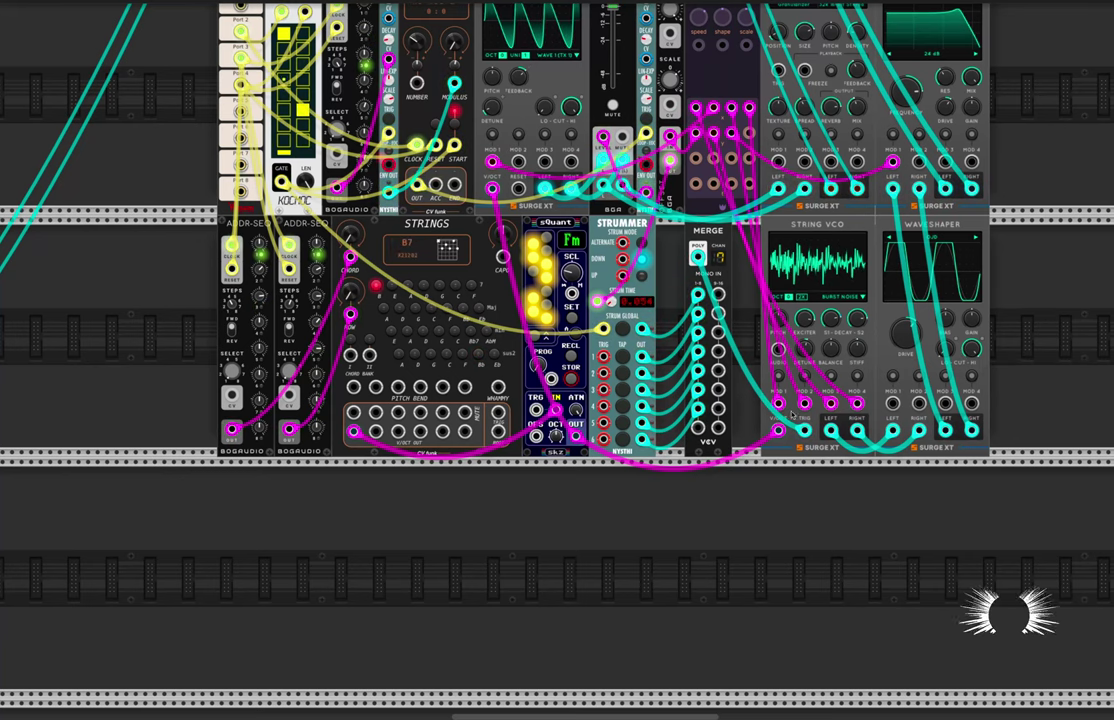
{"action": "left_click_drag", "start_coordinate": [749, 437], "coordinate": [804, 432]}
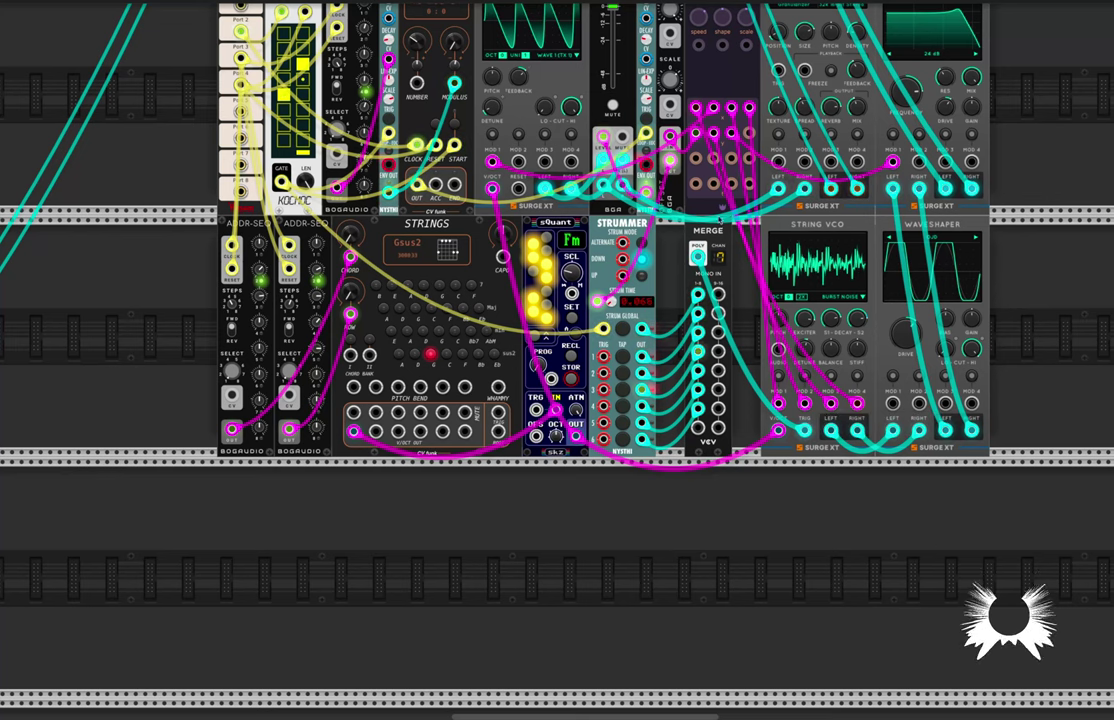
{"action": "scroll", "coordinate": [721, 152], "scroll_direction": "up", "scroll_amount": 4}
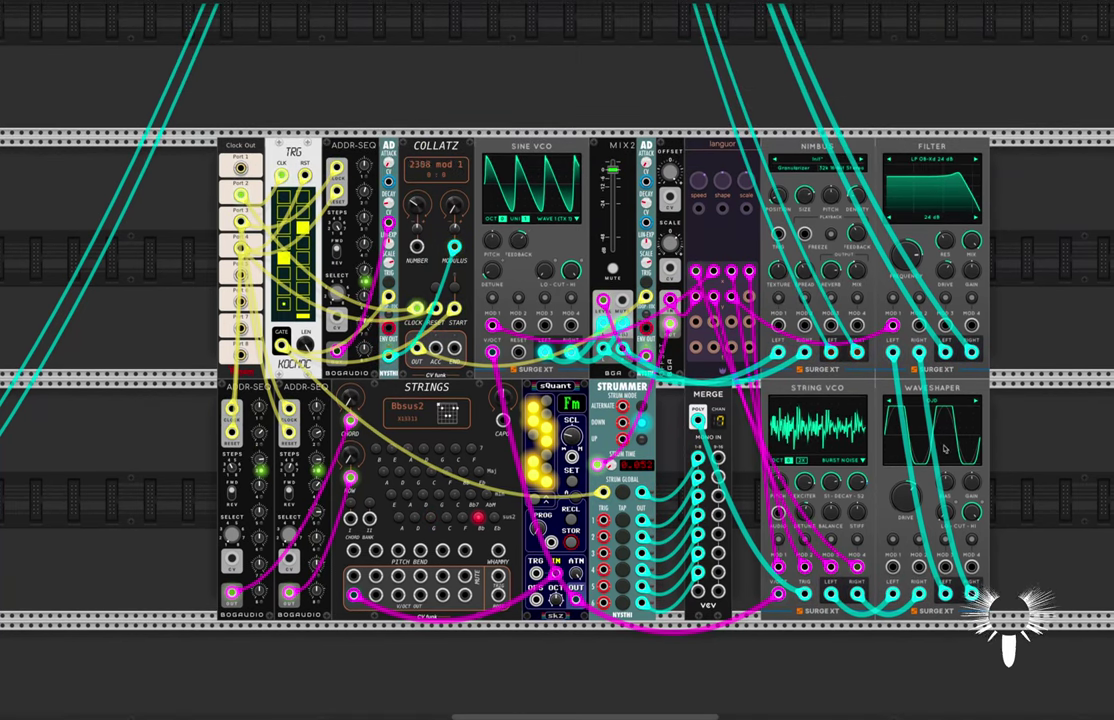
{"action": "mouse_move", "coordinate": [908, 258]}
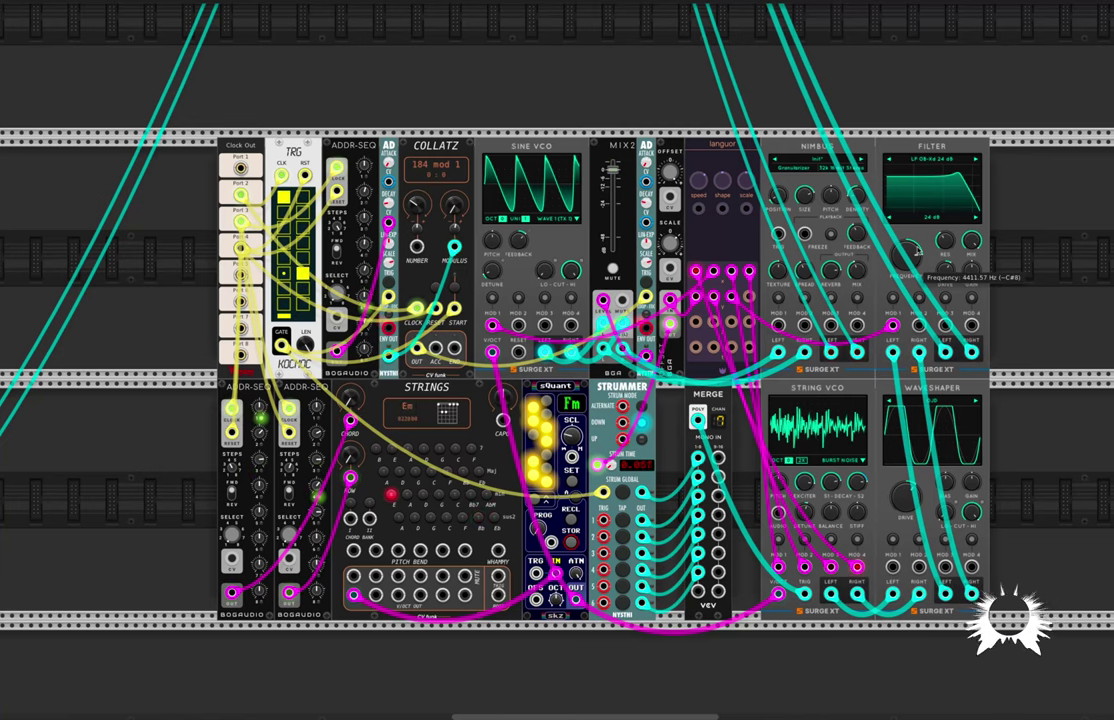
Step: Unmute MixMaster channel 04 alongside channel 05 and lower its fader to about -7.9 dB
{"action": "scroll", "coordinate": [811, 285], "scroll_direction": "down", "scroll_amount": 3}
{"action": "scroll", "coordinate": [786, 219], "scroll_direction": "up", "scroll_amount": 6}
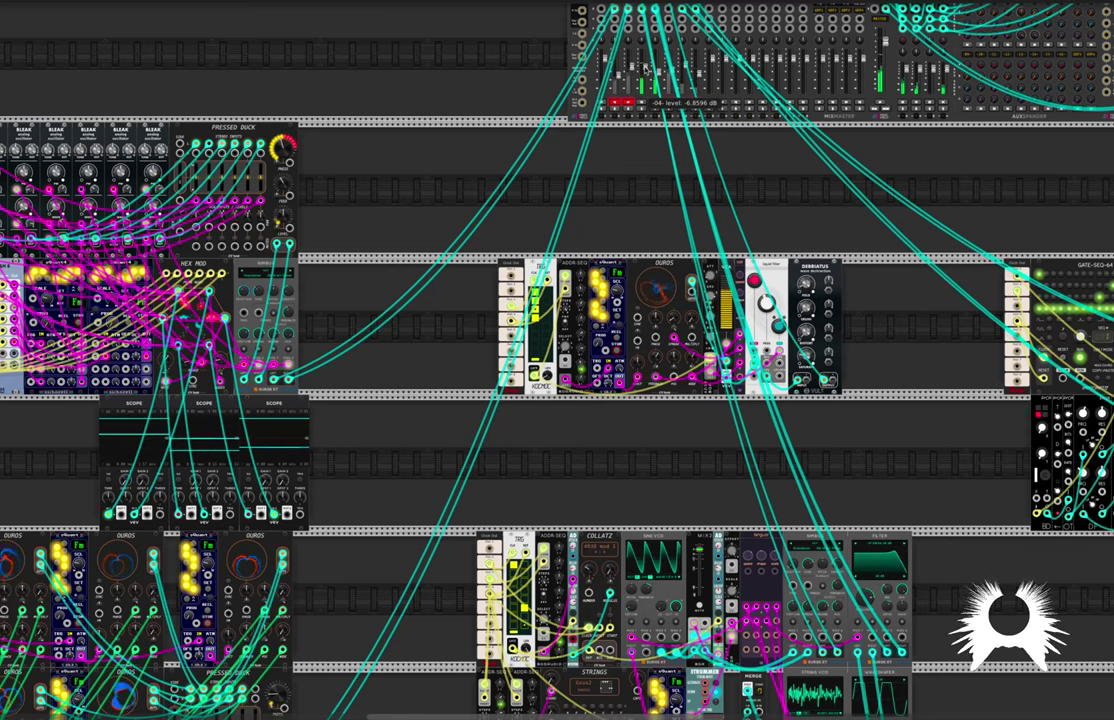
{"action": "mouse_move", "coordinate": [658, 71]}
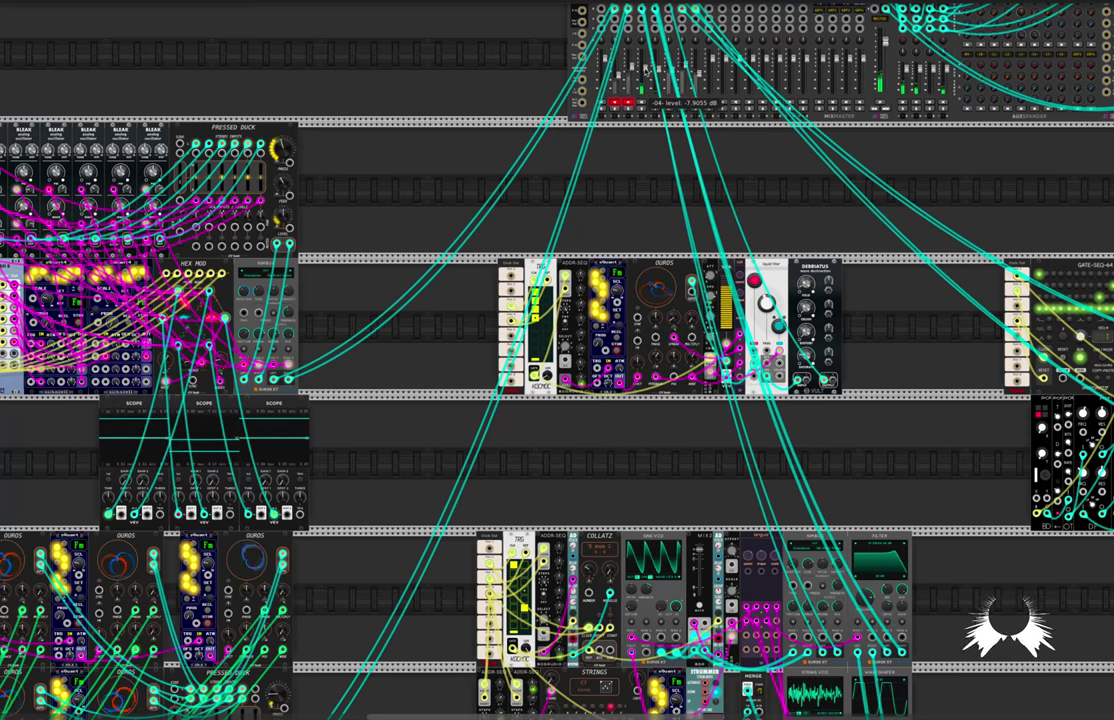
Step: Unmute MixMaster channel 06 and examine the Ouros, VCA, liquid filter and Debriatus voice
{"action": "scroll", "coordinate": [723, 185], "scroll_direction": "down", "scroll_amount": 1}
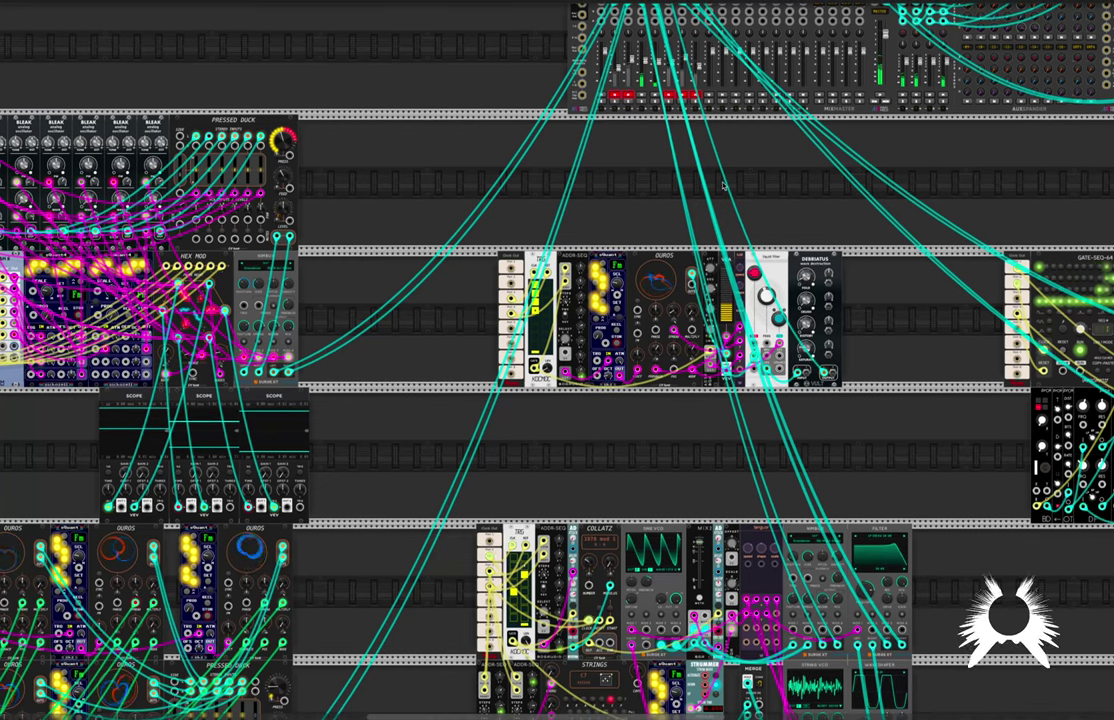
{"action": "scroll", "coordinate": [723, 185], "scroll_direction": "down", "scroll_amount": 1}
{"action": "scroll", "coordinate": [723, 185], "scroll_direction": "right", "scroll_amount": 3}
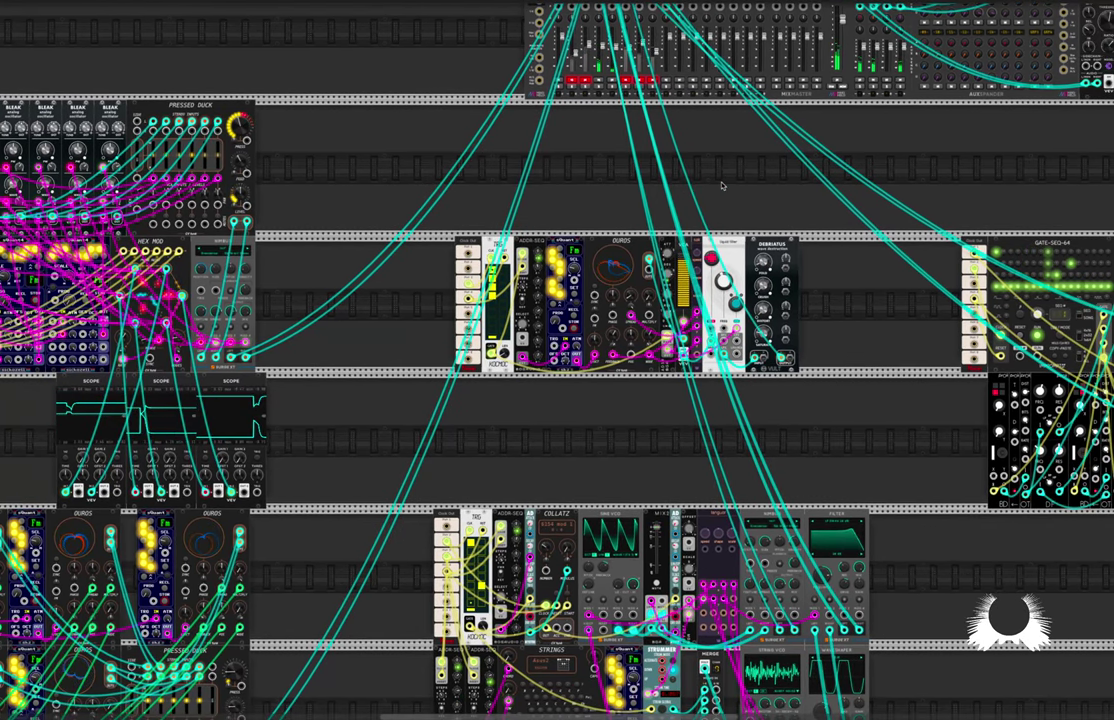
{"action": "scroll", "coordinate": [716, 185], "scroll_direction": "up", "scroll_amount": 2}
{"action": "scroll", "coordinate": [714, 187], "scroll_direction": "right", "scroll_amount": 1}
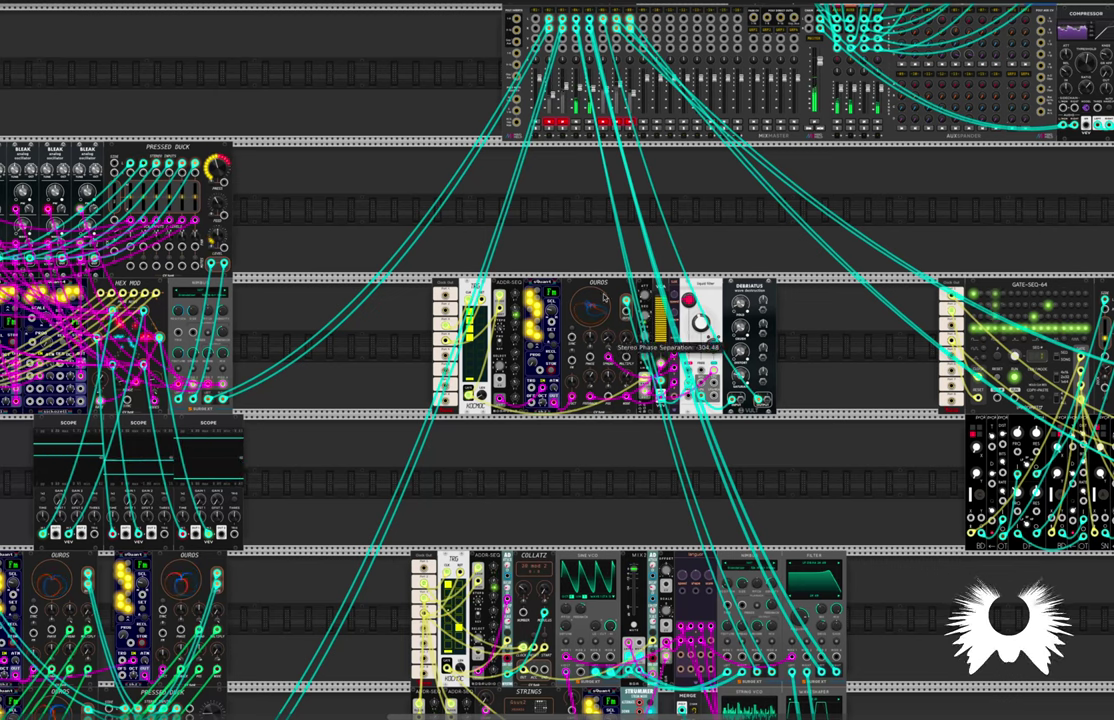
{"action": "scroll", "coordinate": [586, 305], "scroll_direction": "up", "scroll_amount": 4}
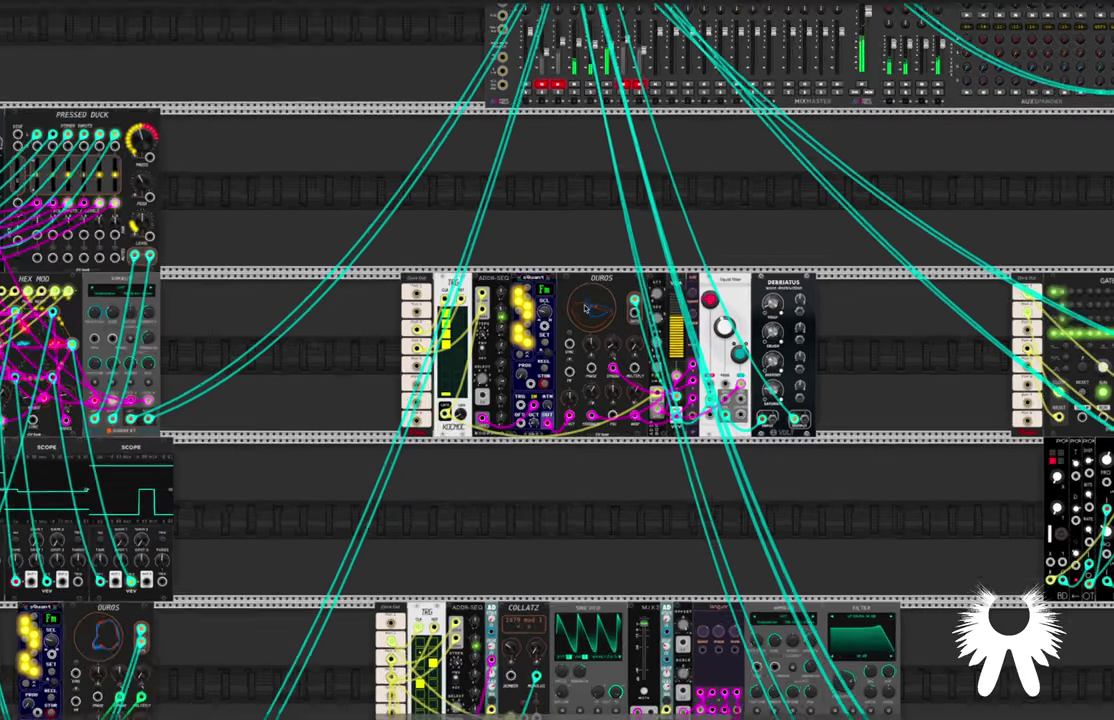
{"action": "scroll", "coordinate": [586, 308], "scroll_direction": "down", "scroll_amount": 1}
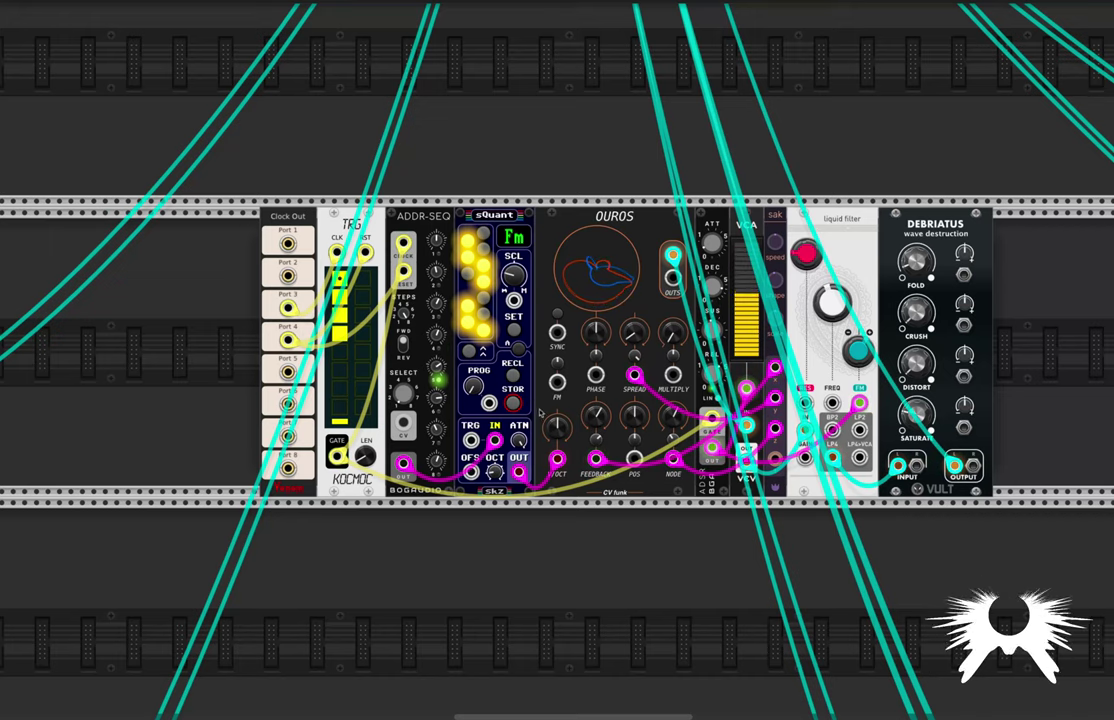
Step: Unmute MixMaster channel 07 to bring in the drum section sequenced by Gate-Seq-64, leaving channel 08 muted
{"action": "scroll", "coordinate": [519, 414], "scroll_direction": "down", "scroll_amount": 3}
{"action": "scroll", "coordinate": [519, 414], "scroll_direction": "down", "scroll_amount": 3}
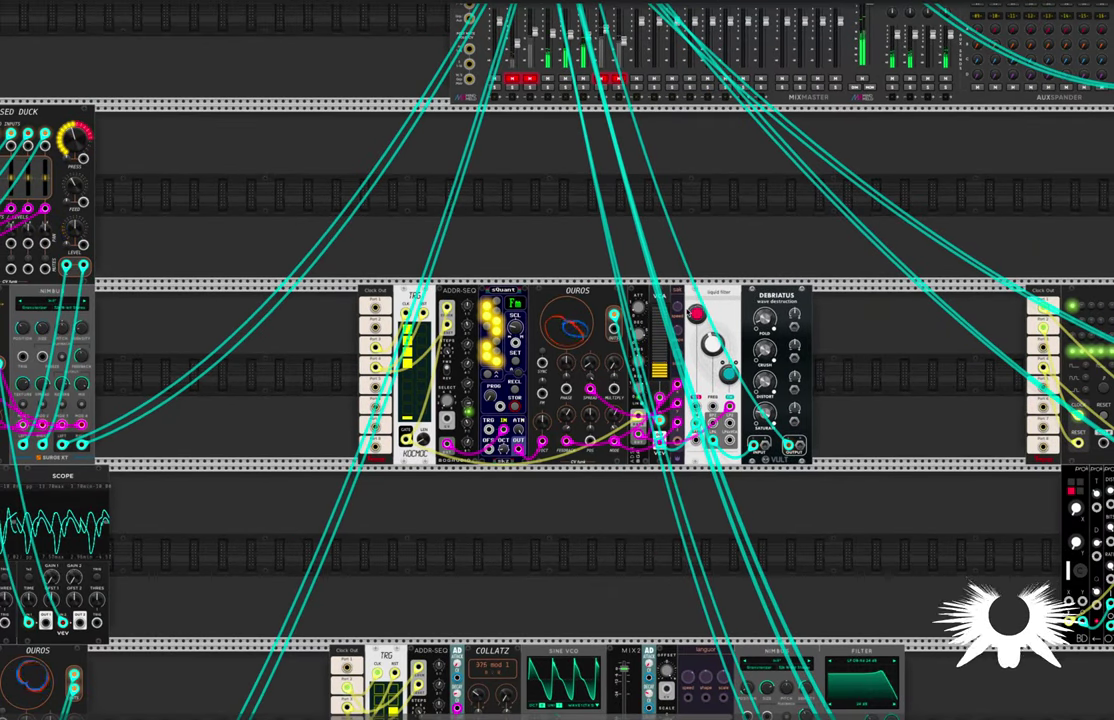
{"action": "scroll", "coordinate": [868, 421], "scroll_direction": "right", "scroll_amount": 1}
{"action": "scroll", "coordinate": [868, 421], "scroll_direction": "right", "scroll_amount": 1}
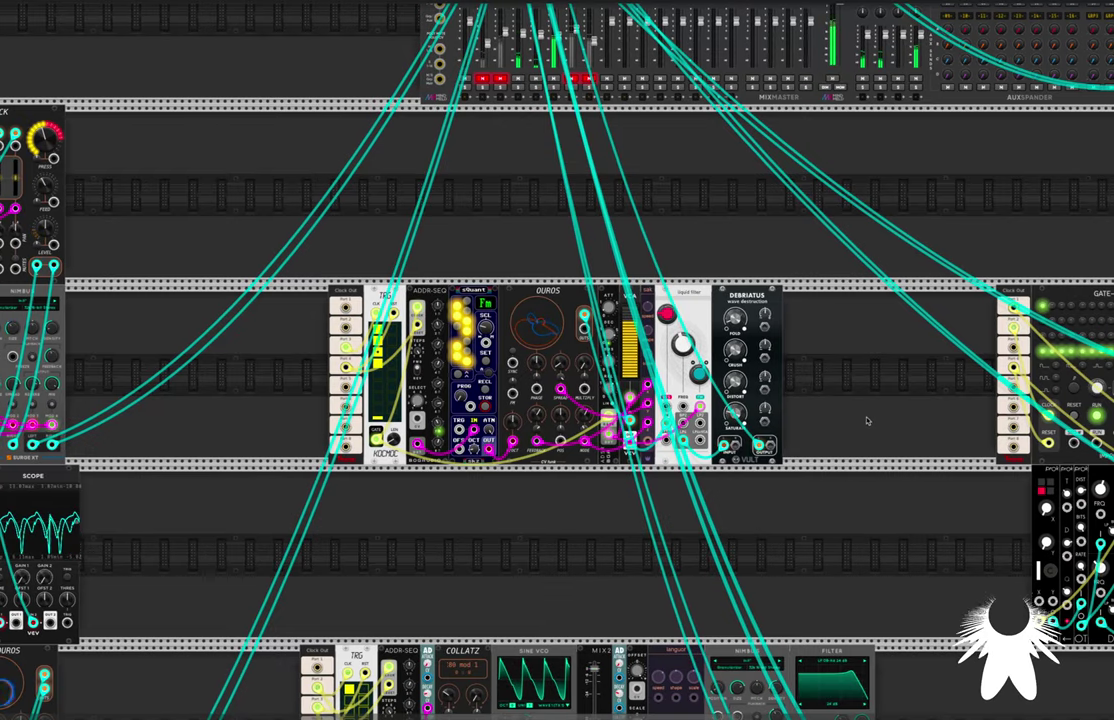
{"action": "scroll", "coordinate": [872, 421], "scroll_direction": "right", "scroll_amount": 8}
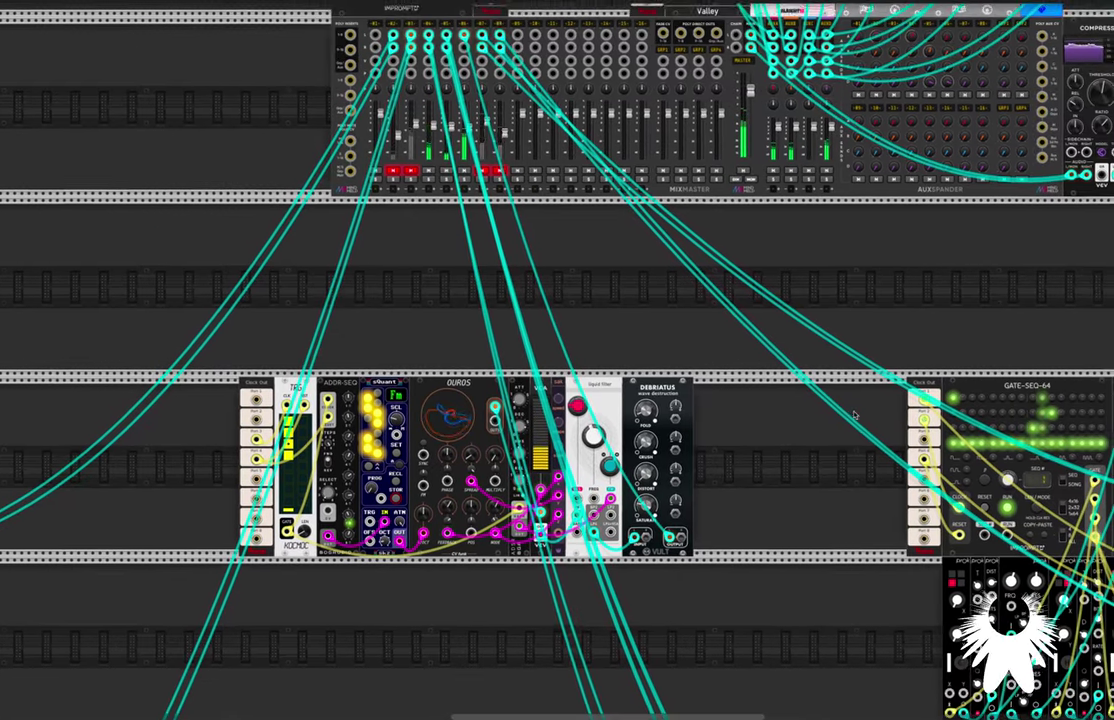
{"action": "scroll", "coordinate": [853, 410], "scroll_direction": "right", "scroll_amount": 5}
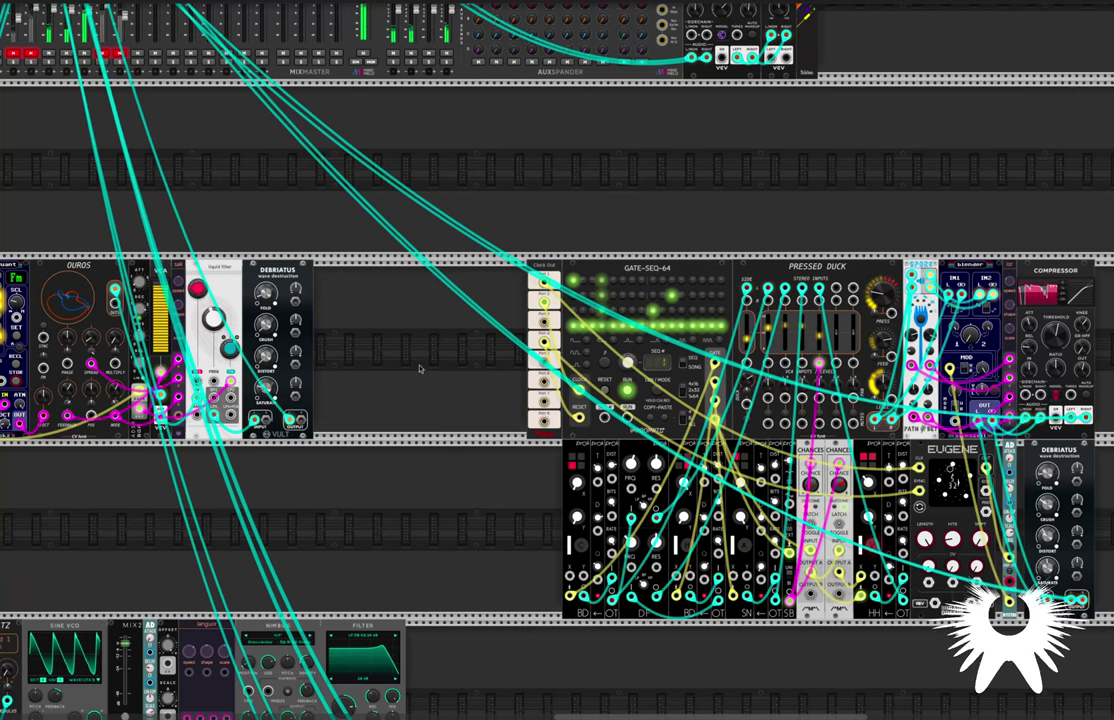
{"action": "scroll", "coordinate": [400, 348], "scroll_direction": "up", "scroll_amount": 3}
{"action": "scroll", "coordinate": [400, 348], "scroll_direction": "left", "scroll_amount": 2}
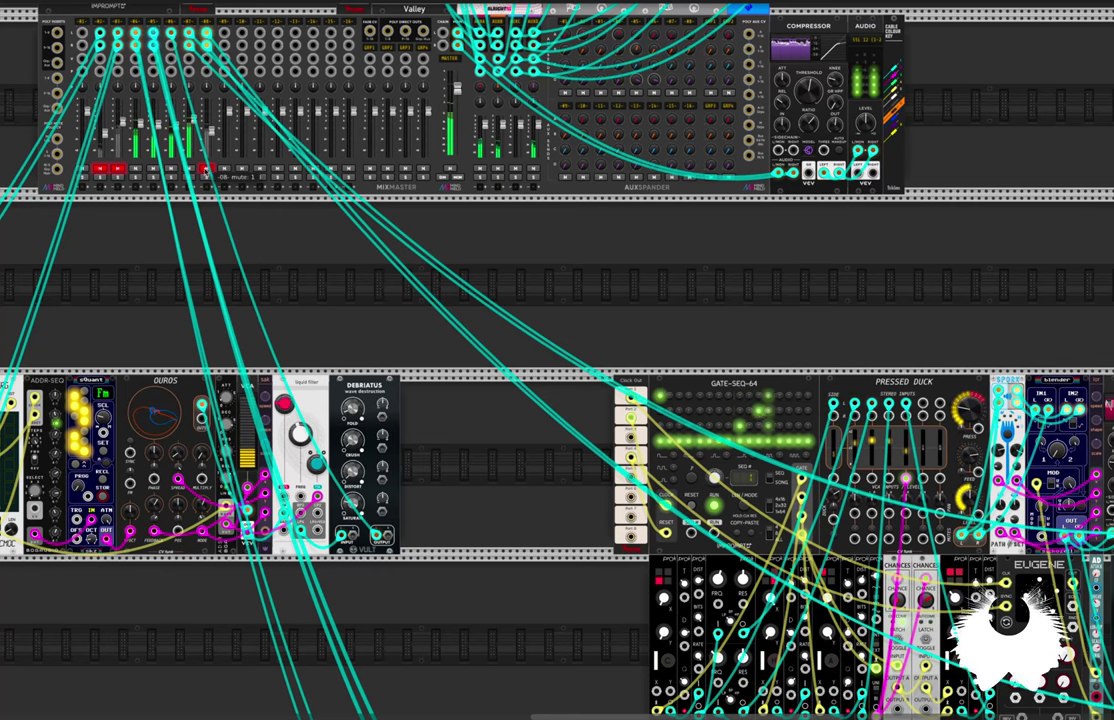
Step: Unmute MixMaster channel 08 and raise its fader to about -11.1 dB
{"action": "scroll", "coordinate": [771, 326], "scroll_direction": "right", "scroll_amount": 2}
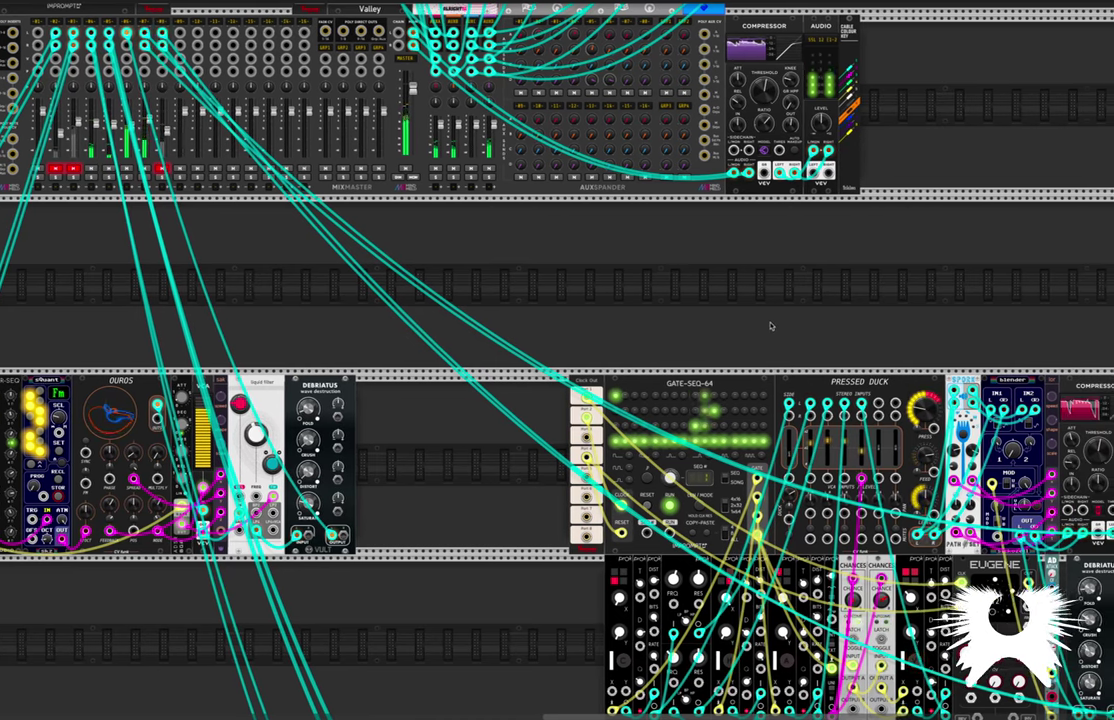
{"action": "scroll", "coordinate": [1012, 541], "scroll_direction": "down", "scroll_amount": 1}
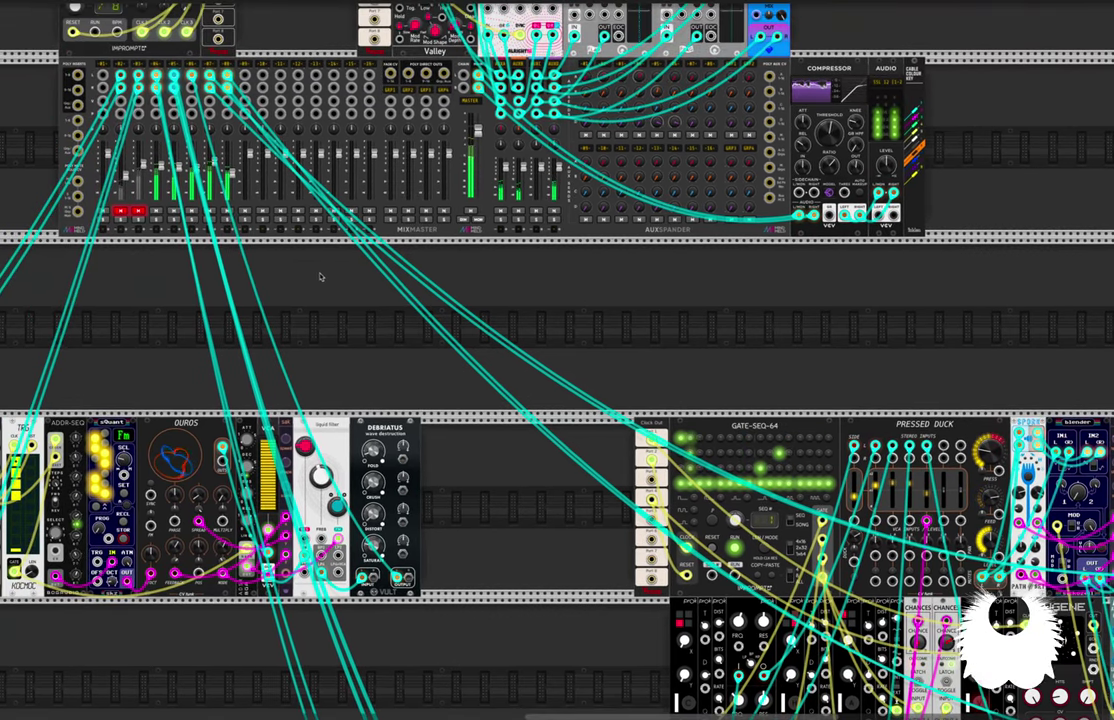
{"action": "mouse_move", "coordinate": [214, 192]}
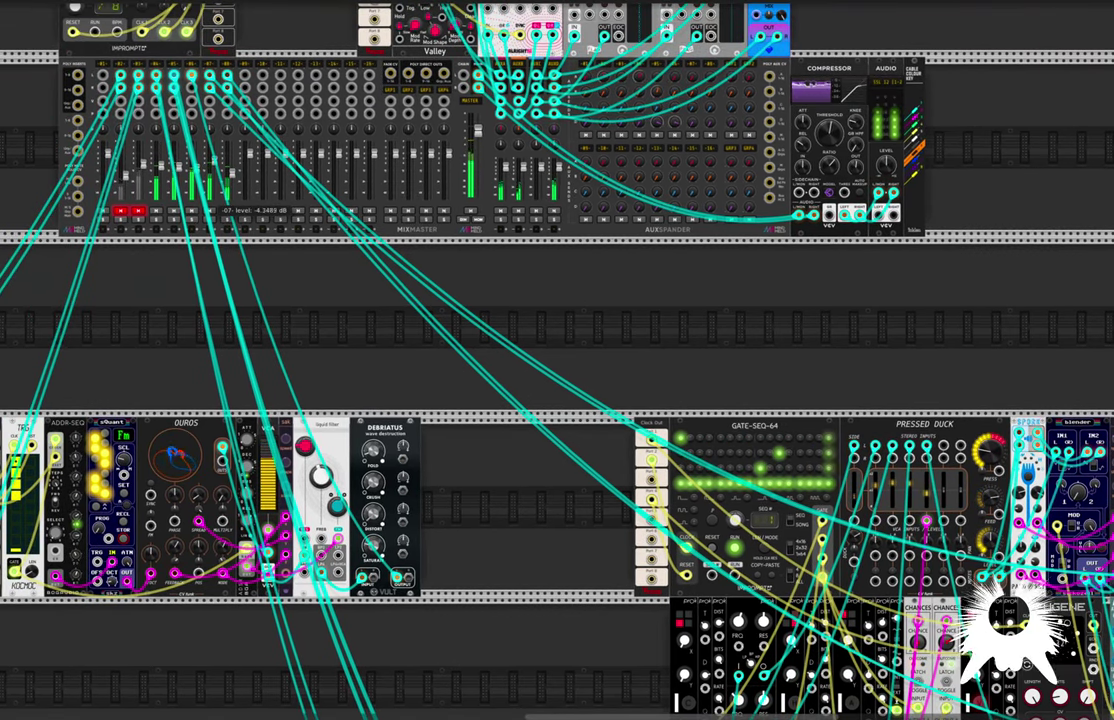
{"action": "mouse_move", "coordinate": [231, 173]}
{"action": "left_click_drag", "start_coordinate": [231, 172], "coordinate": [231, 168]}
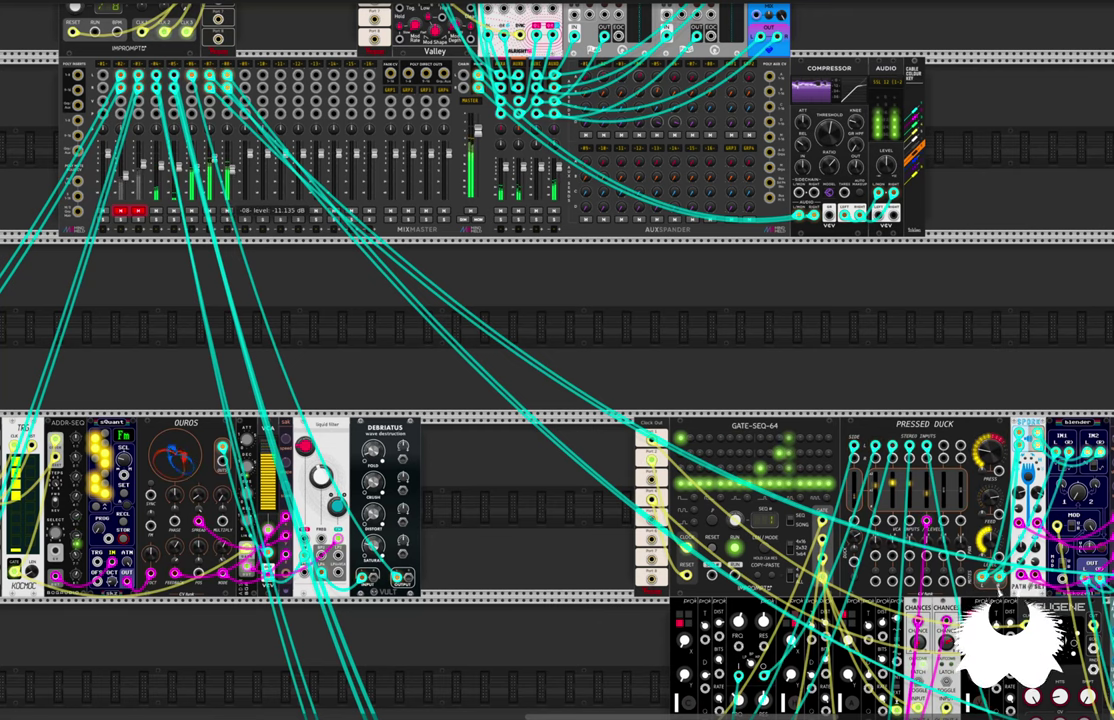
Step: Lower the MixMaster channel 06 fader to about -7.3 dB to balance the Ouros voice against the drums
{"action": "scroll", "coordinate": [256, 254], "scroll_direction": "left", "scroll_amount": 5}
{"action": "scroll", "coordinate": [256, 254], "scroll_direction": "left", "scroll_amount": 2}
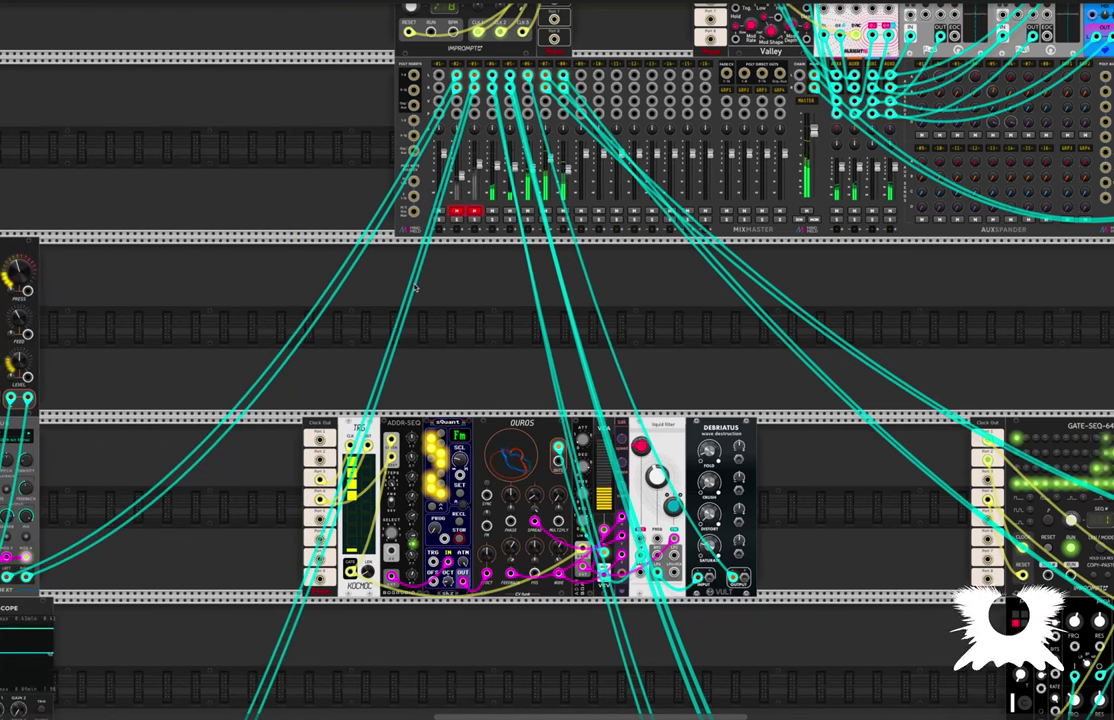
{"action": "mouse_move", "coordinate": [528, 193]}
{"action": "left_click_drag", "start_coordinate": [532, 161], "coordinate": [532, 165]}
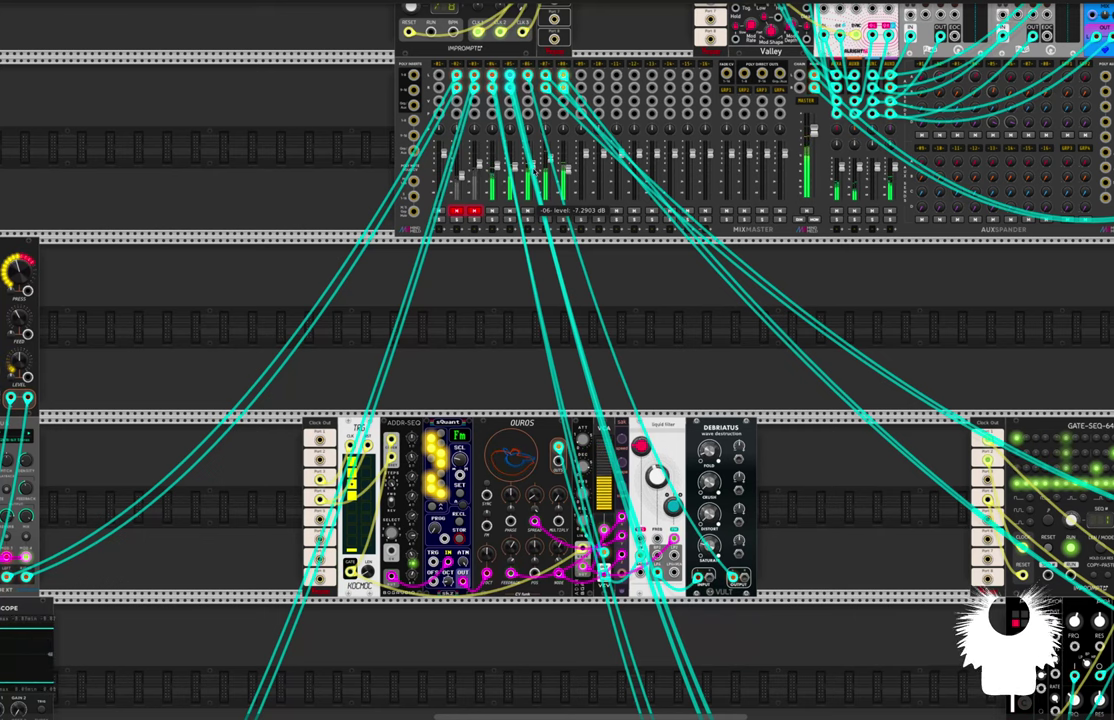
{"action": "scroll", "coordinate": [626, 375], "scroll_direction": "down", "scroll_amount": 1}
{"action": "scroll", "coordinate": [626, 375], "scroll_direction": "down", "scroll_amount": 1}
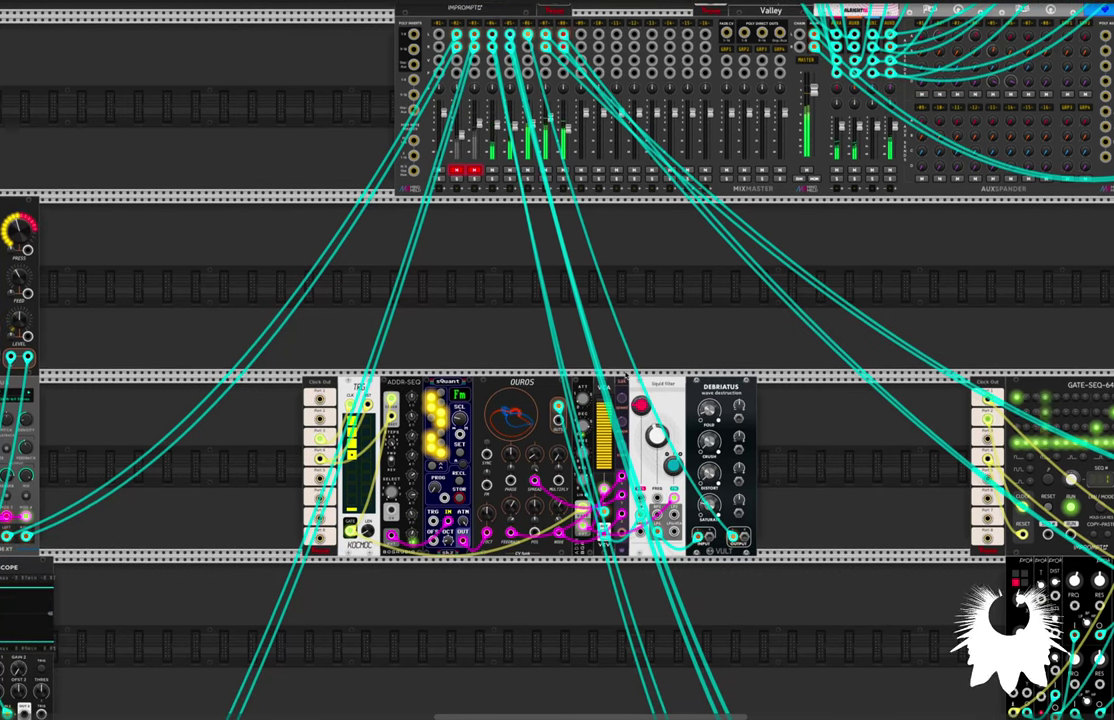
{"action": "scroll", "coordinate": [627, 378], "scroll_direction": "down", "scroll_amount": 1}
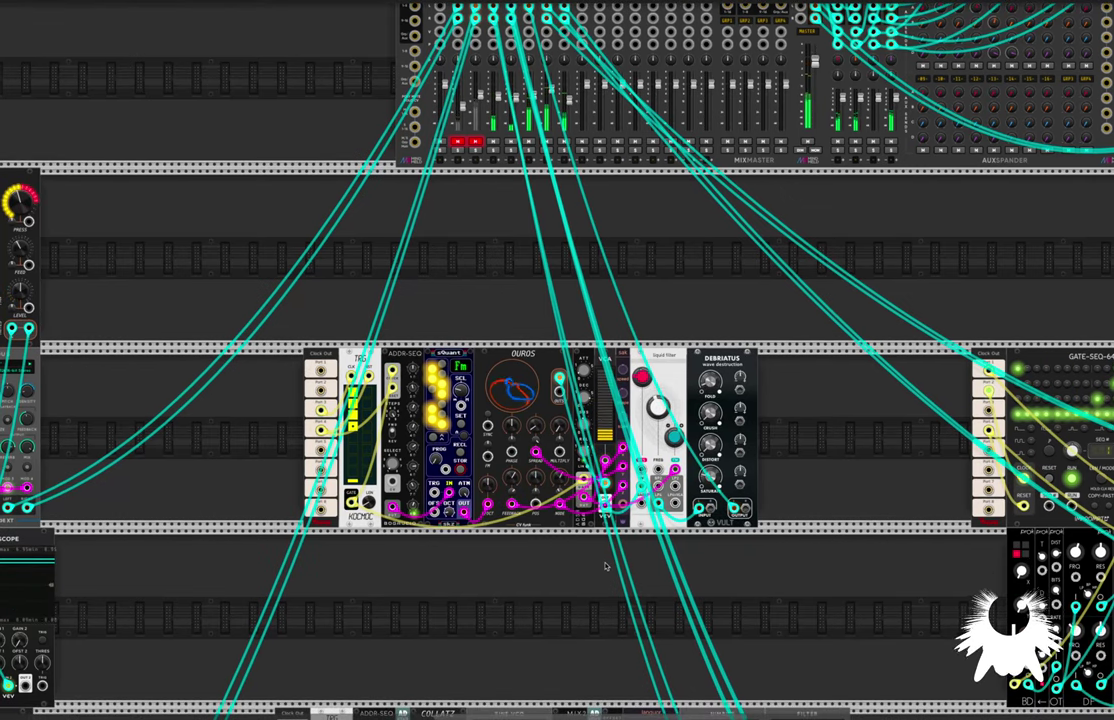
Step: Unmute MixMaster channels 02 and 03 and raise the channel 02 fader to about -9.9 dB
{"action": "mouse_move", "coordinate": [497, 113]}
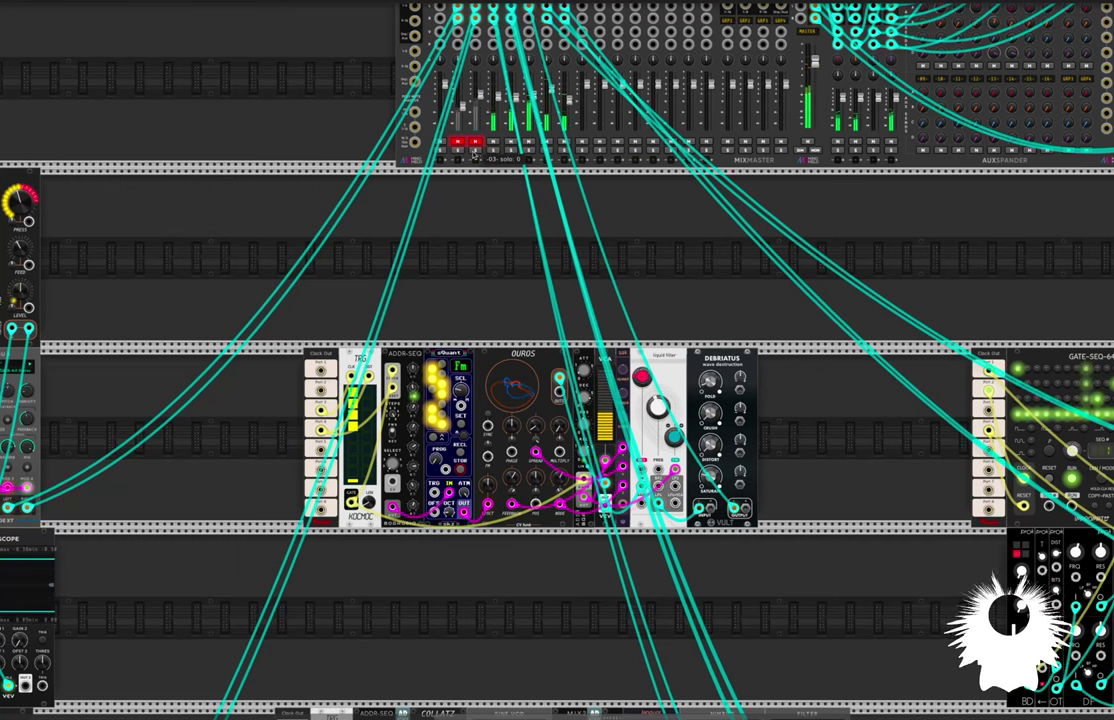
{"action": "mouse_move", "coordinate": [458, 144]}
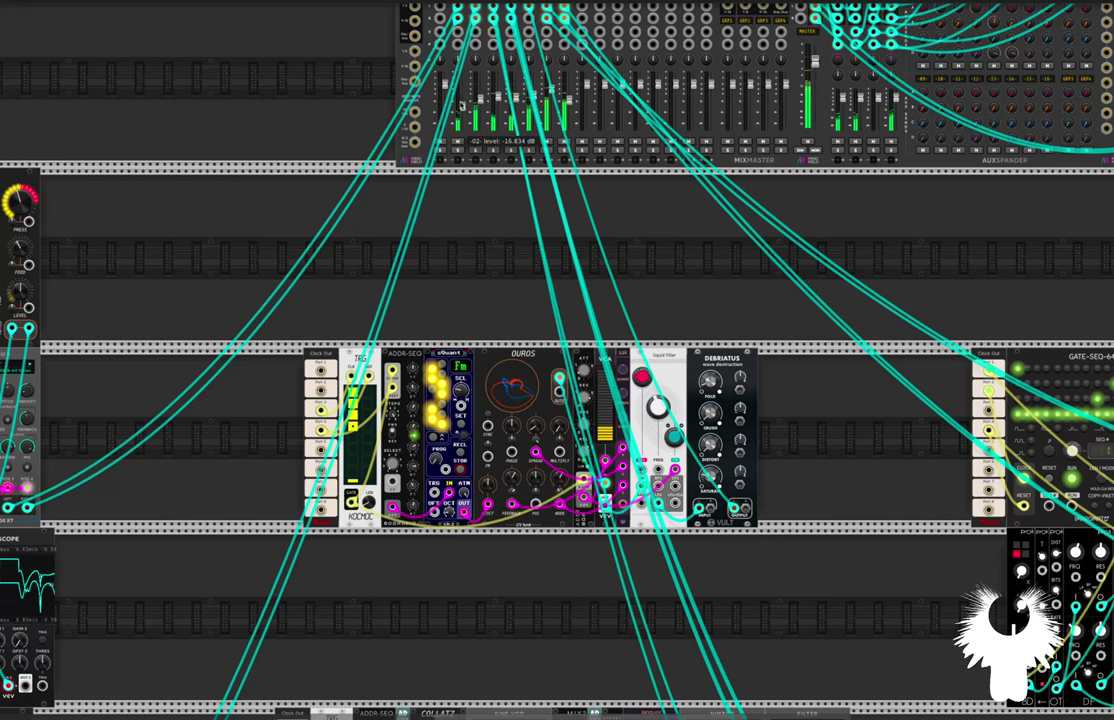
{"action": "left_click_drag", "start_coordinate": [462, 106], "coordinate": [462, 100]}
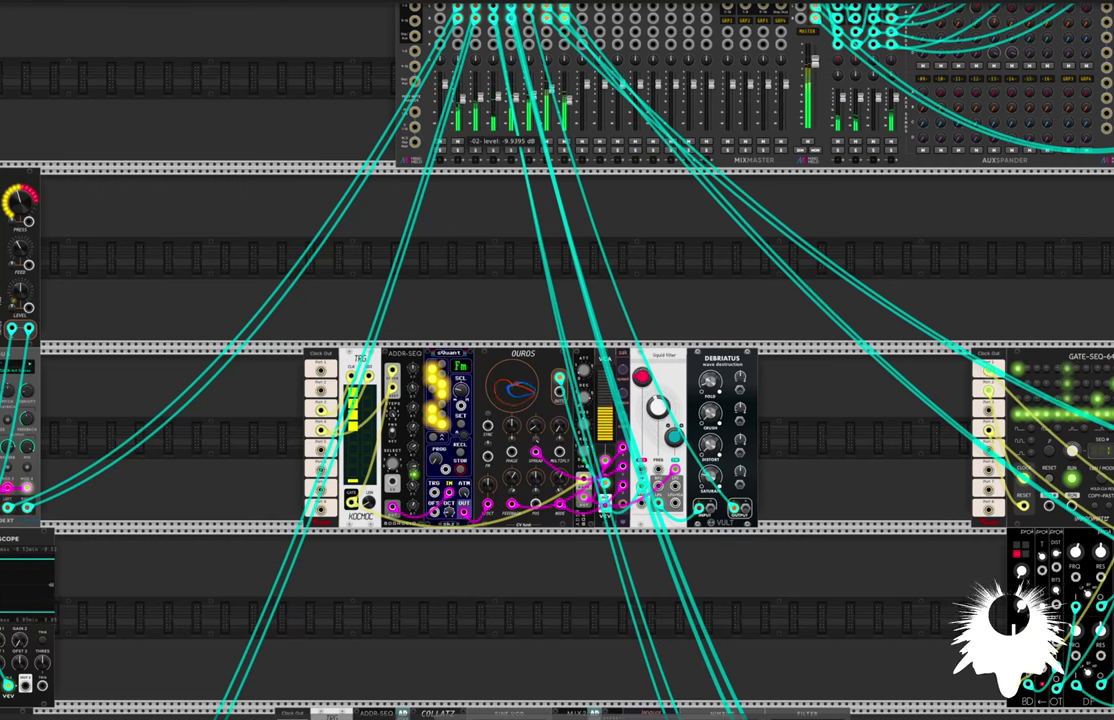
Step: Examine the MixMaster levels with all voices playing, along with the effects, output compressor, Ouros voice and drum section
{"action": "scroll", "coordinate": [522, 165], "scroll_direction": "up", "scroll_amount": 3}
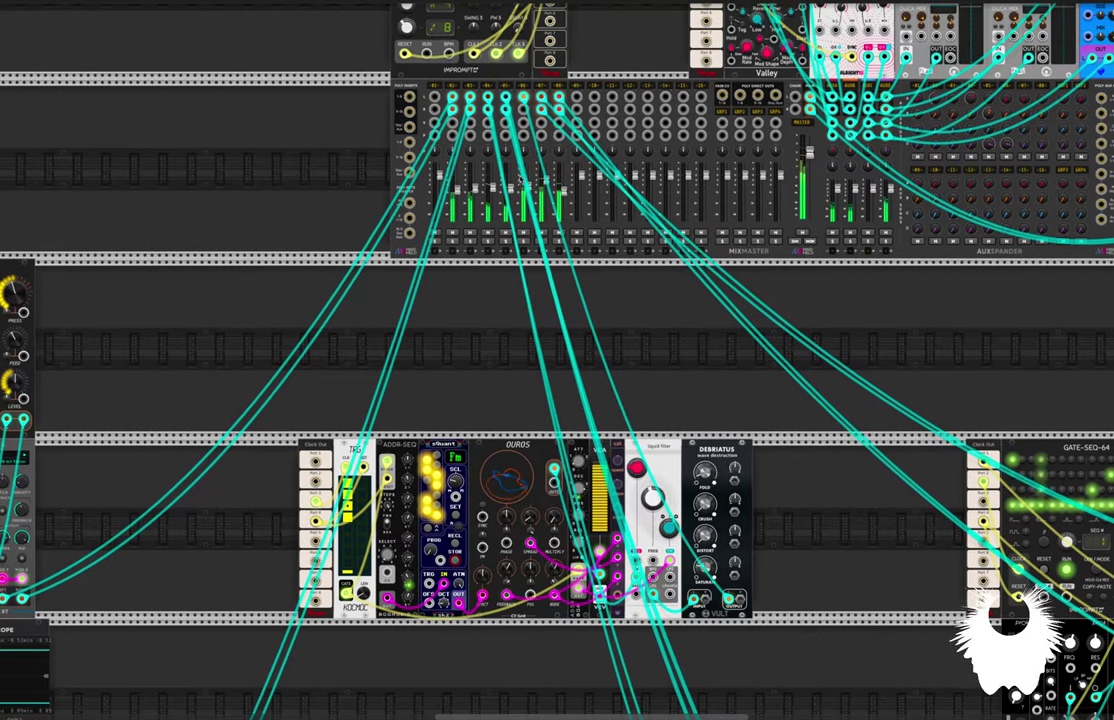
{"action": "scroll", "coordinate": [515, 200], "scroll_direction": "up", "scroll_amount": 1}
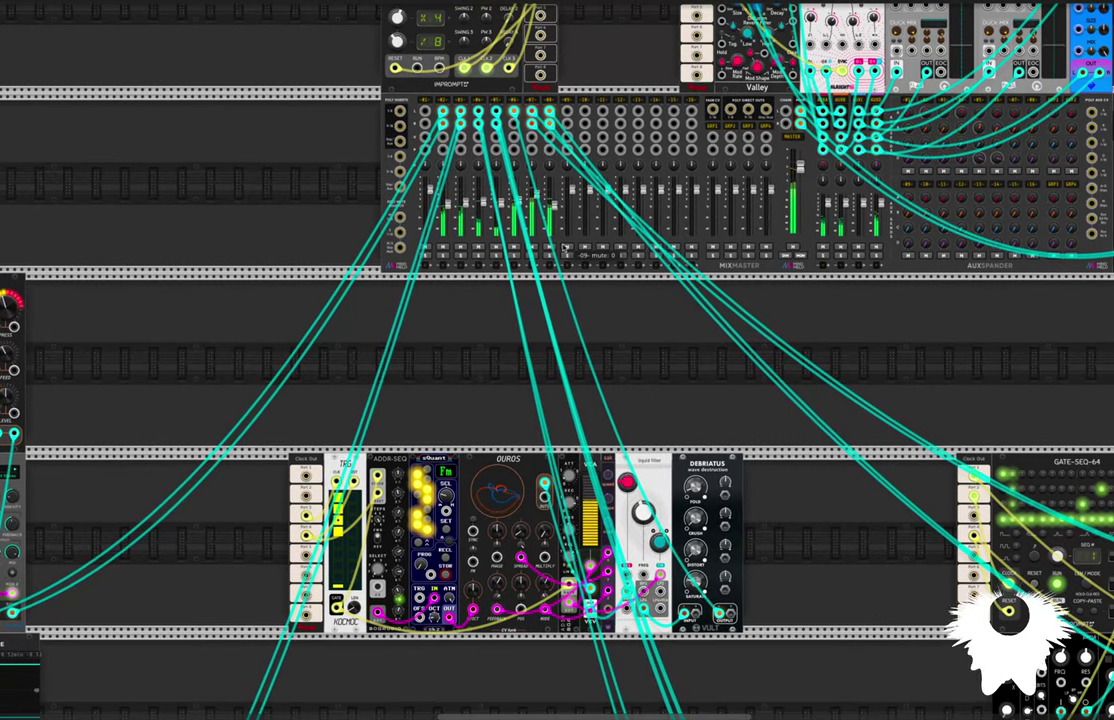
{"action": "scroll", "coordinate": [583, 253], "scroll_direction": "right", "scroll_amount": 3}
{"action": "scroll", "coordinate": [583, 253], "scroll_direction": "up", "scroll_amount": 3}
{"action": "scroll", "coordinate": [583, 253], "scroll_direction": "right", "scroll_amount": 2}
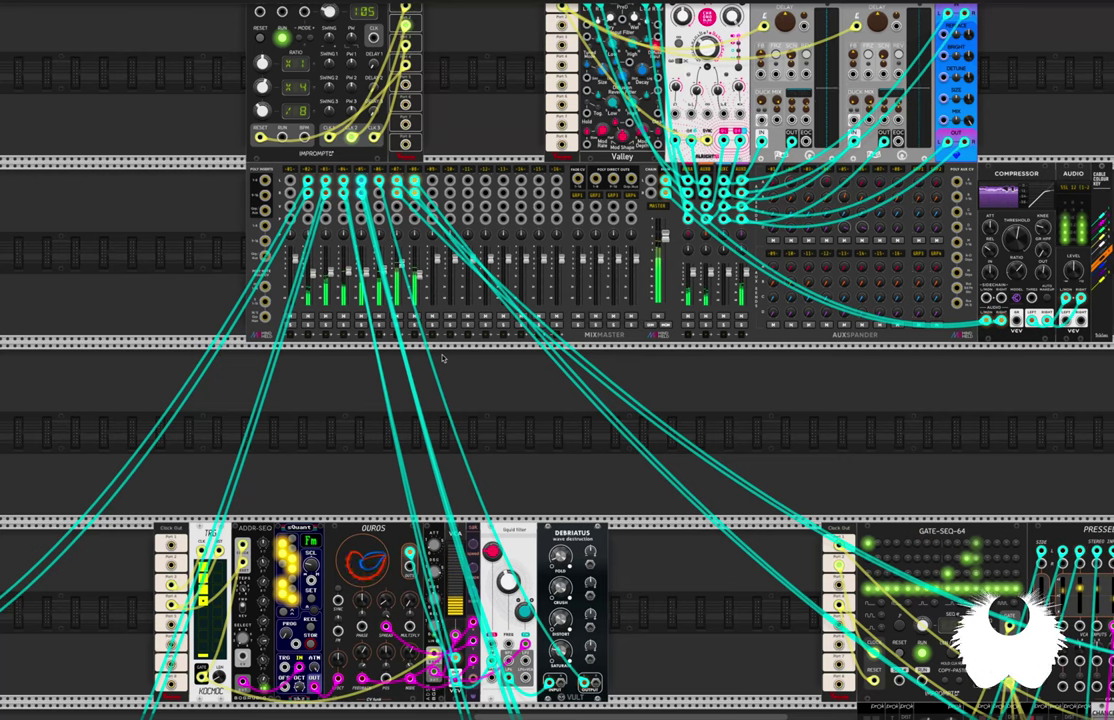
{"action": "scroll", "coordinate": [453, 362], "scroll_direction": "left", "scroll_amount": 1}
{"action": "scroll", "coordinate": [453, 362], "scroll_direction": "down", "scroll_amount": 1}
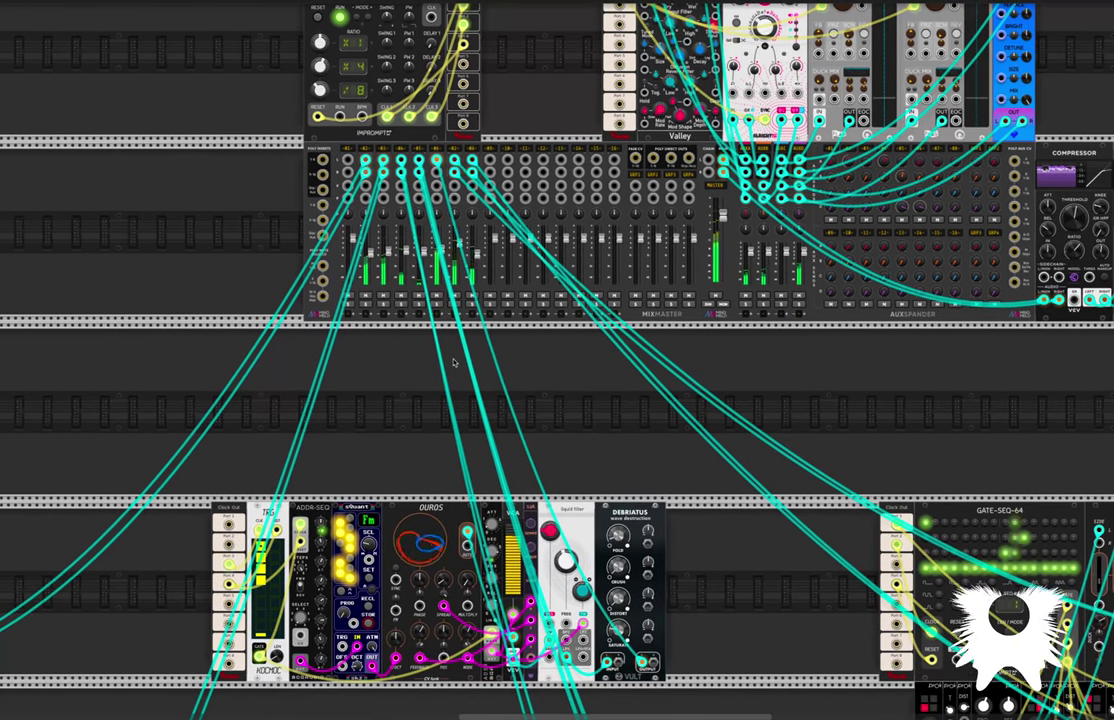
{"action": "scroll", "coordinate": [481, 377], "scroll_direction": "left", "scroll_amount": 1}
{"action": "scroll", "coordinate": [481, 377], "scroll_direction": "down", "scroll_amount": 1}
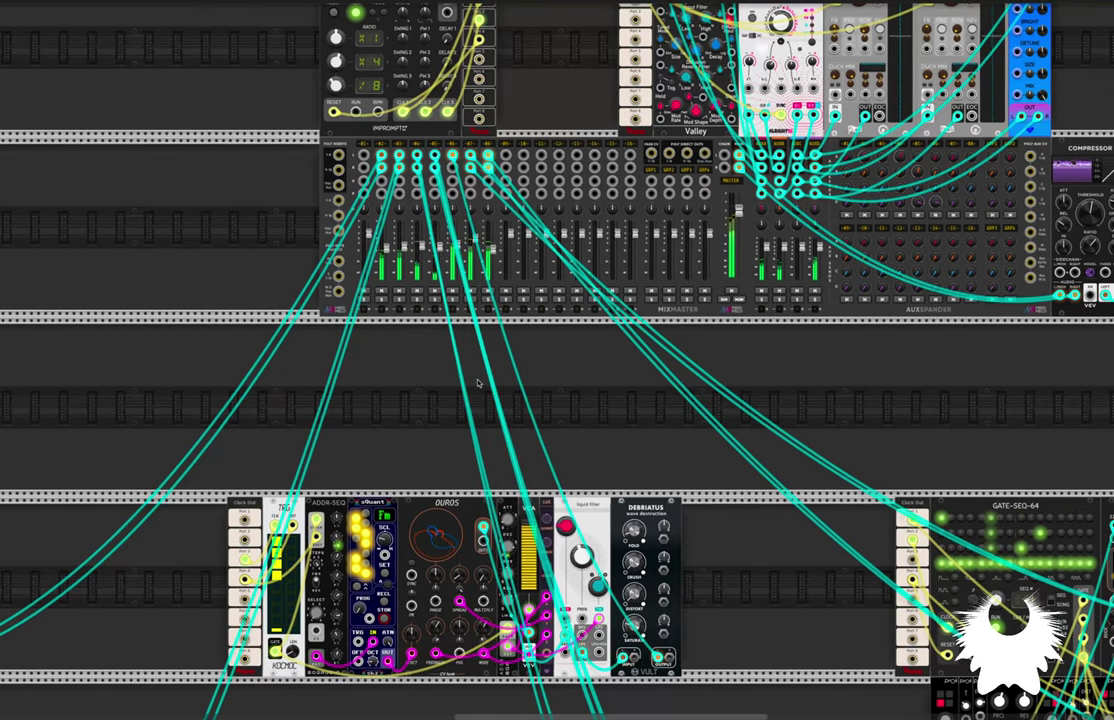
{"action": "scroll", "coordinate": [478, 383], "scroll_direction": "down", "scroll_amount": 2}
{"action": "scroll", "coordinate": [478, 383], "scroll_direction": "down", "scroll_amount": 2}
{"action": "scroll", "coordinate": [478, 383], "scroll_direction": "left", "scroll_amount": 2}
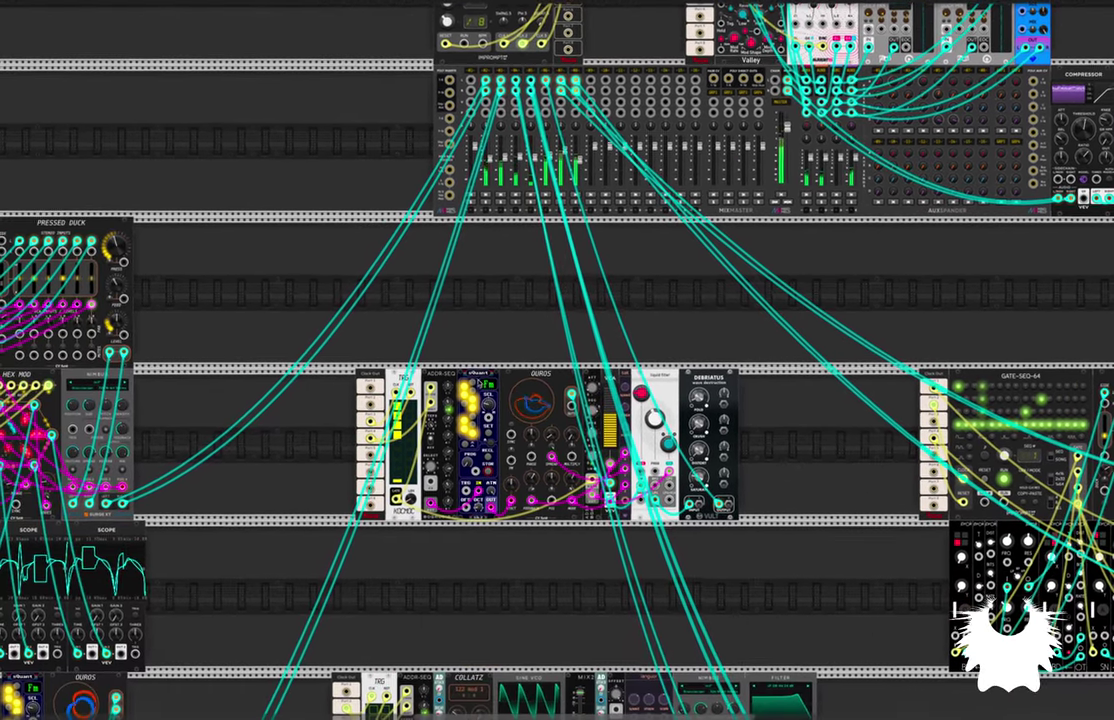
{"action": "scroll", "coordinate": [478, 383], "scroll_direction": "right", "scroll_amount": 4}
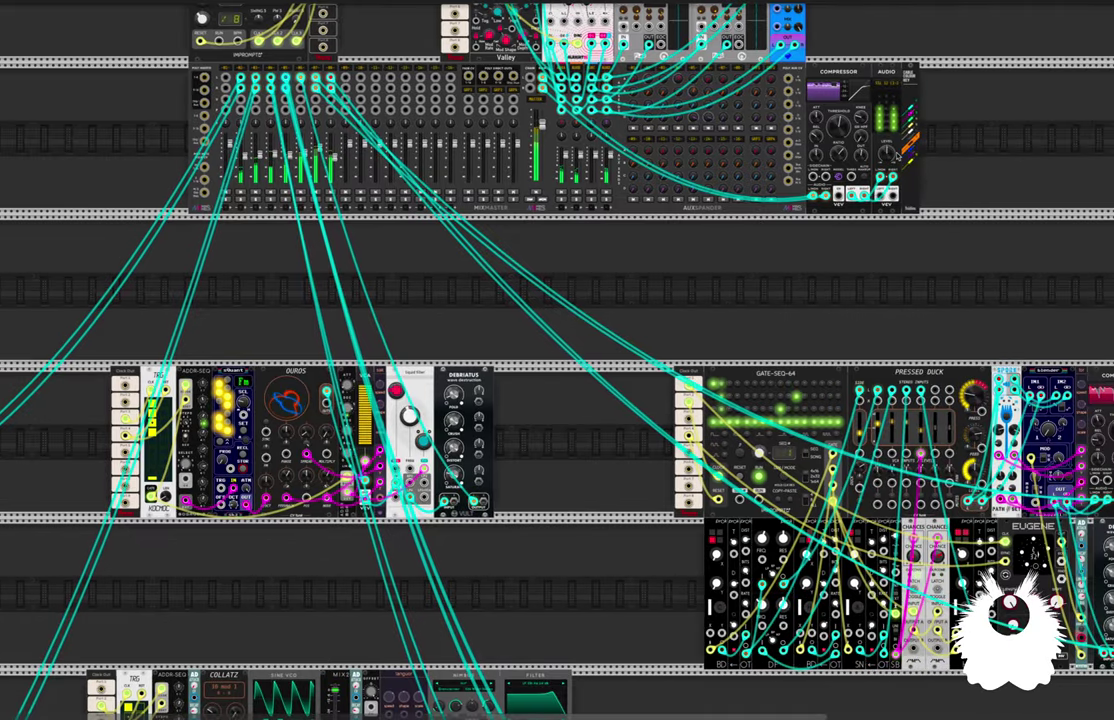
{"action": "scroll", "coordinate": [544, 328], "scroll_direction": "down", "scroll_amount": 1}
{"action": "scroll", "coordinate": [544, 328], "scroll_direction": "left", "scroll_amount": 1}
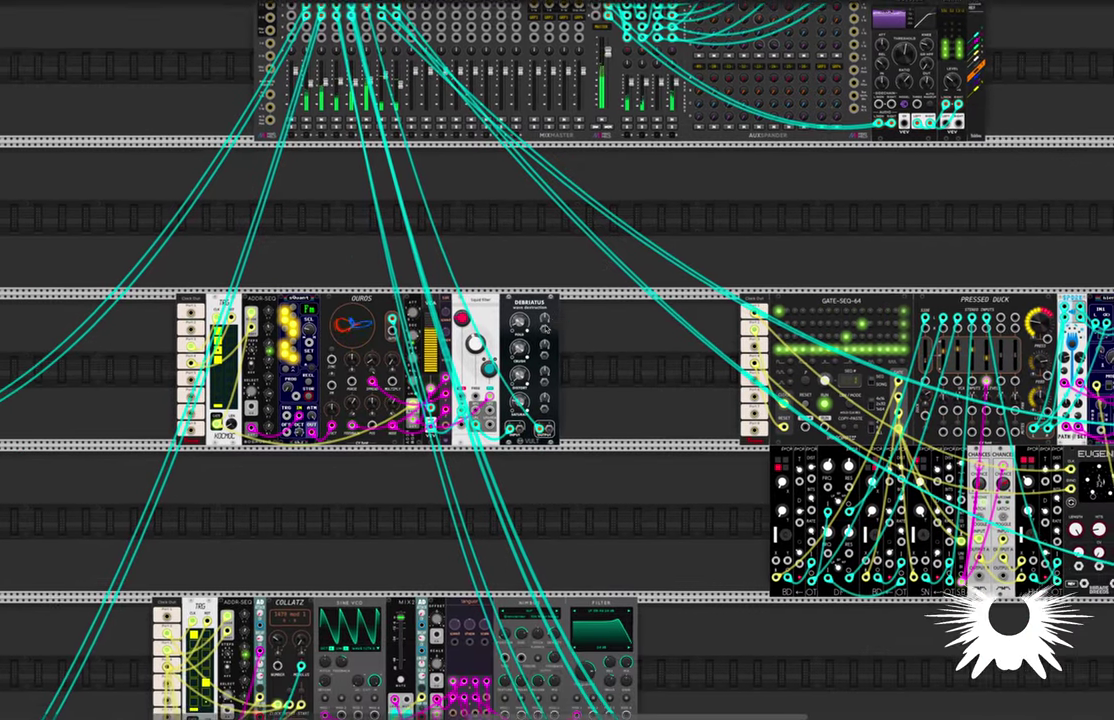
Step: Select the three Scope modules beneath the Hex Mod voice and delete them
{"action": "scroll", "coordinate": [305, 493], "scroll_direction": "down", "scroll_amount": 2}
{"action": "scroll", "coordinate": [305, 493], "scroll_direction": "left", "scroll_amount": 4}
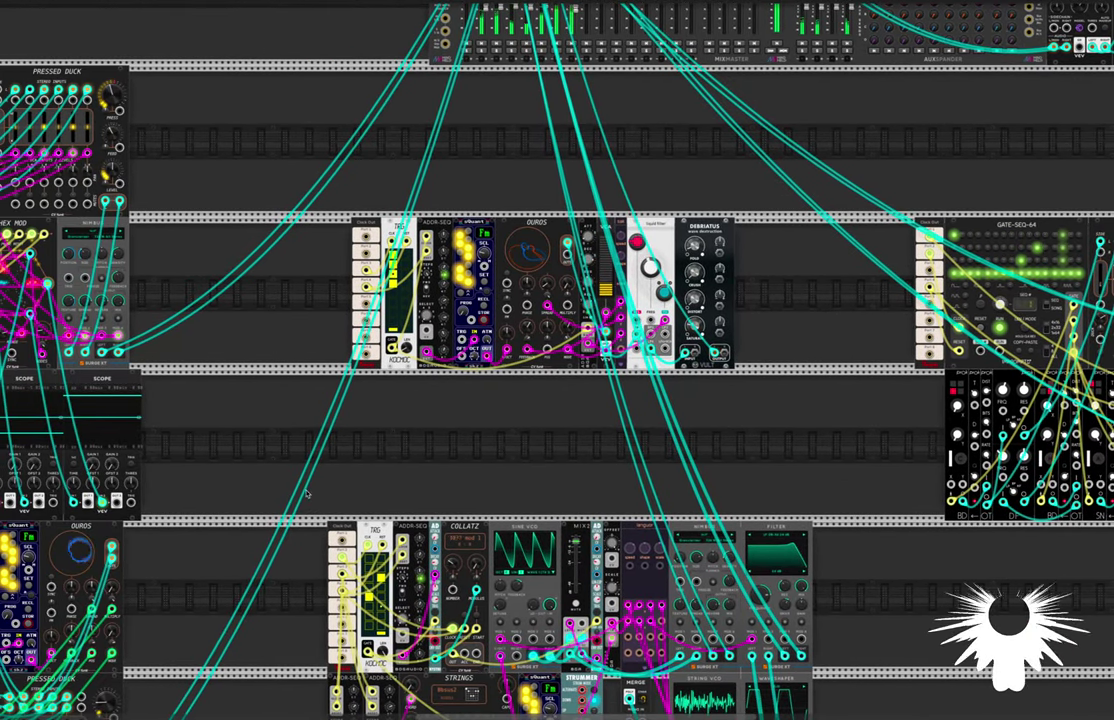
{"action": "scroll", "coordinate": [305, 493], "scroll_direction": "down", "scroll_amount": 4}
{"action": "scroll", "coordinate": [305, 493], "scroll_direction": "left", "scroll_amount": 6}
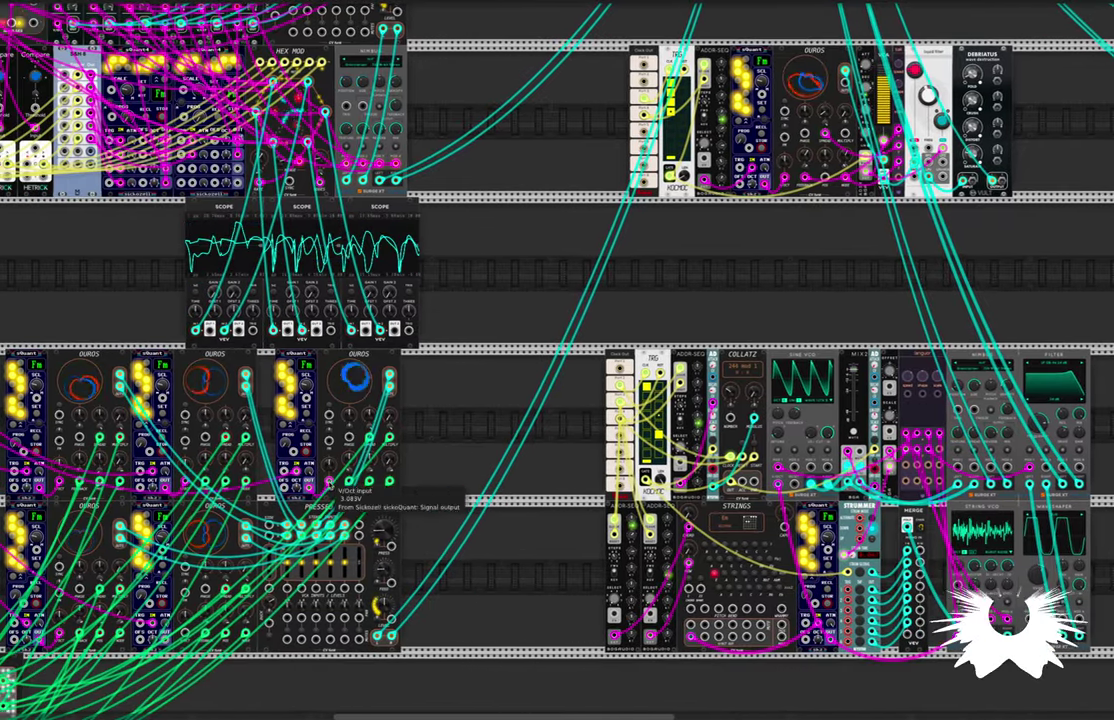
{"action": "scroll", "coordinate": [328, 483], "scroll_direction": "left", "scroll_amount": 1}
{"action": "left_click_drag", "start_coordinate": [490, 254], "coordinate": [222, 273]}
{"action": "key", "text": "Delete"}
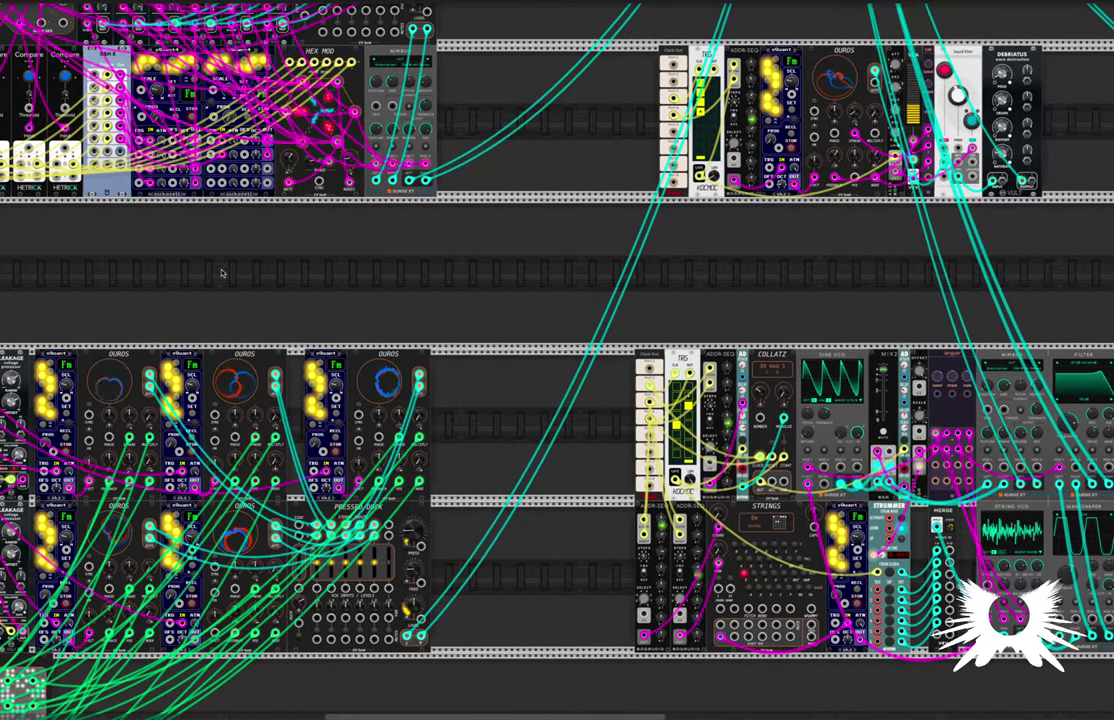
Step: Examine the Penta Sequencer voice with its Ouros oscillators, Magnets modulation and Pressed Duck mixer, and the Impulse Controller voice above it
{"action": "scroll", "coordinate": [318, 286], "scroll_direction": "up", "scroll_amount": 1}
{"action": "scroll", "coordinate": [318, 286], "scroll_direction": "left", "scroll_amount": 5}
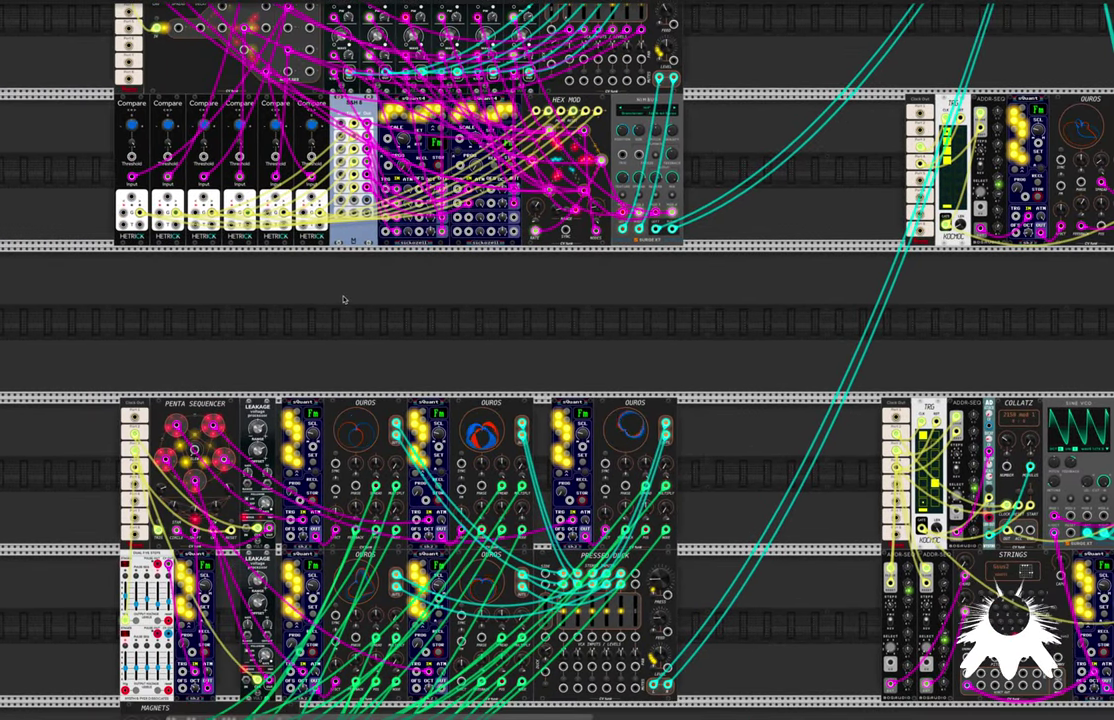
{"action": "scroll", "coordinate": [345, 302], "scroll_direction": "down", "scroll_amount": 5}
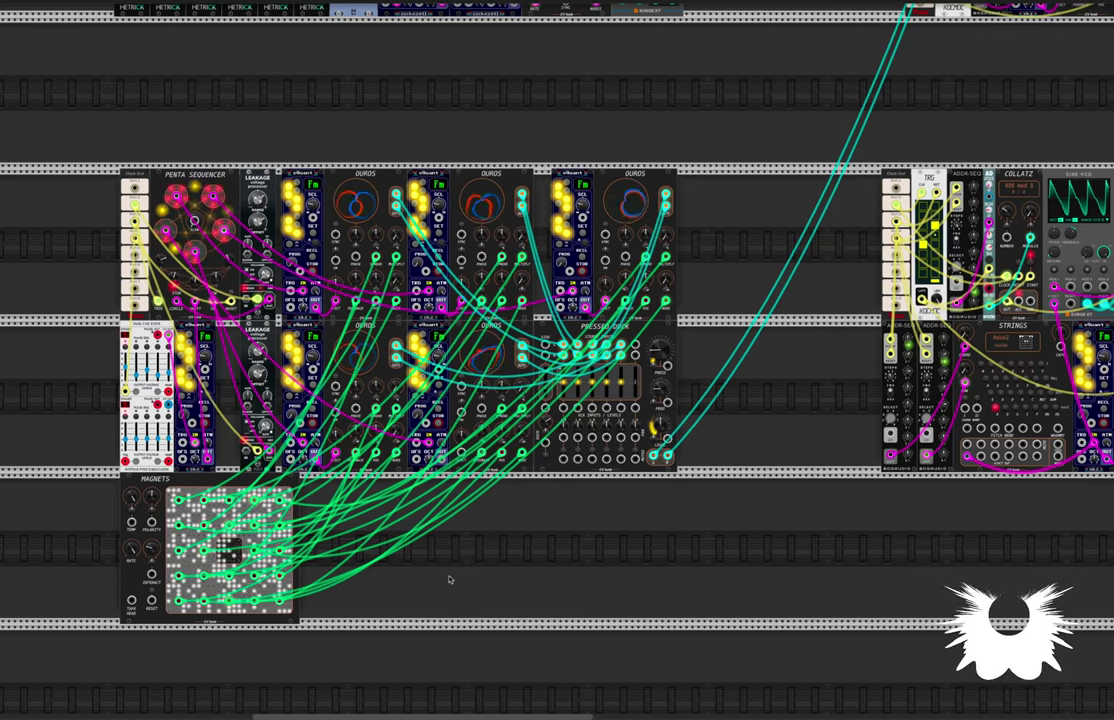
{"action": "scroll", "coordinate": [416, 459], "scroll_direction": "left", "scroll_amount": 1}
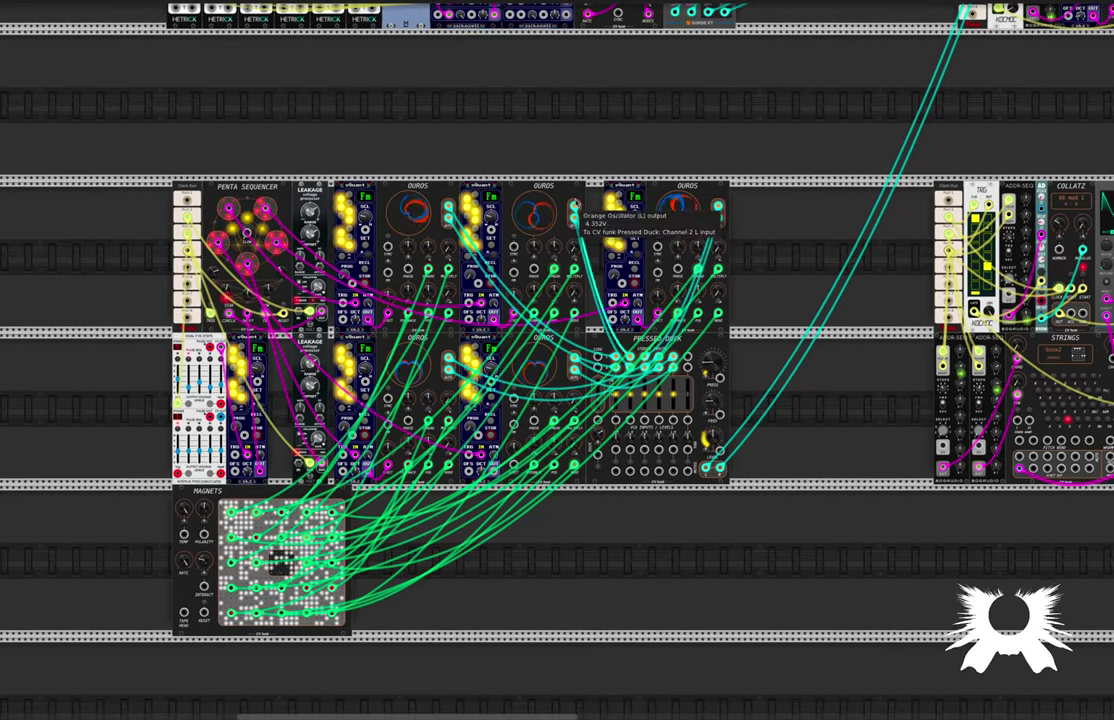
{"action": "scroll", "coordinate": [522, 149], "scroll_direction": "up", "scroll_amount": 3}
{"action": "scroll", "coordinate": [530, 281], "scroll_direction": "up", "scroll_amount": 1}
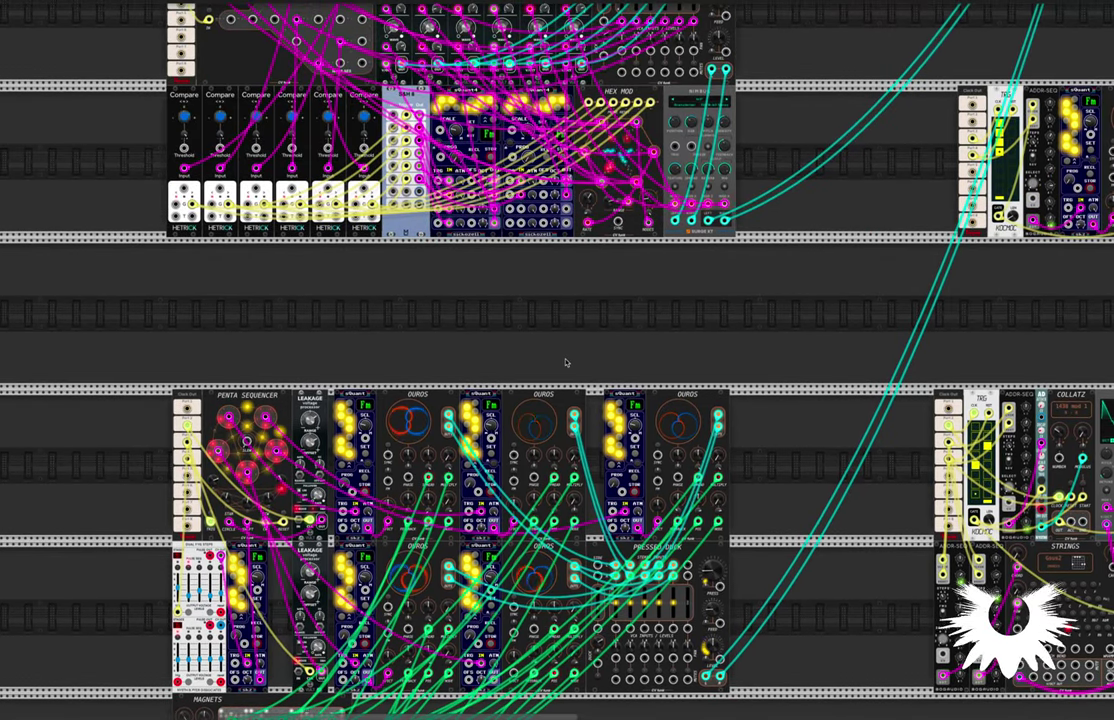
{"action": "scroll", "coordinate": [567, 366], "scroll_direction": "up", "scroll_amount": 6}
{"action": "scroll", "coordinate": [710, 387], "scroll_direction": "right", "scroll_amount": 3}
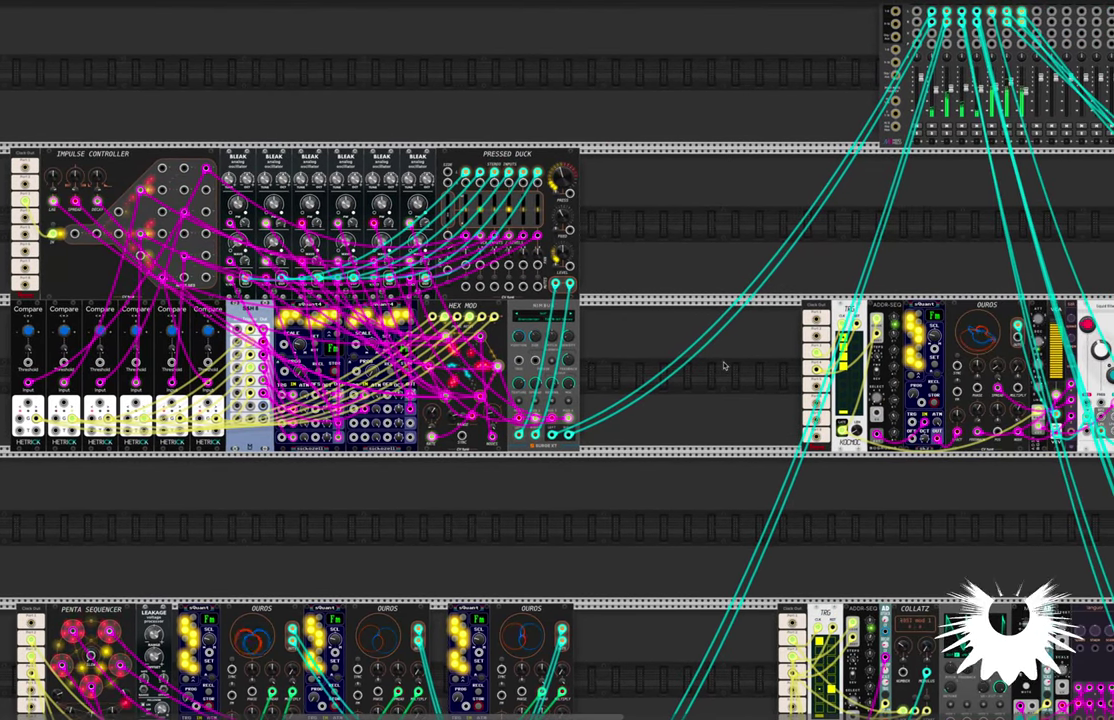
Step: Review the Collatz and Strings voices with their Strummer, Merge and Surge XT modules
{"action": "scroll", "coordinate": [704, 363], "scroll_direction": "right", "scroll_amount": 12}
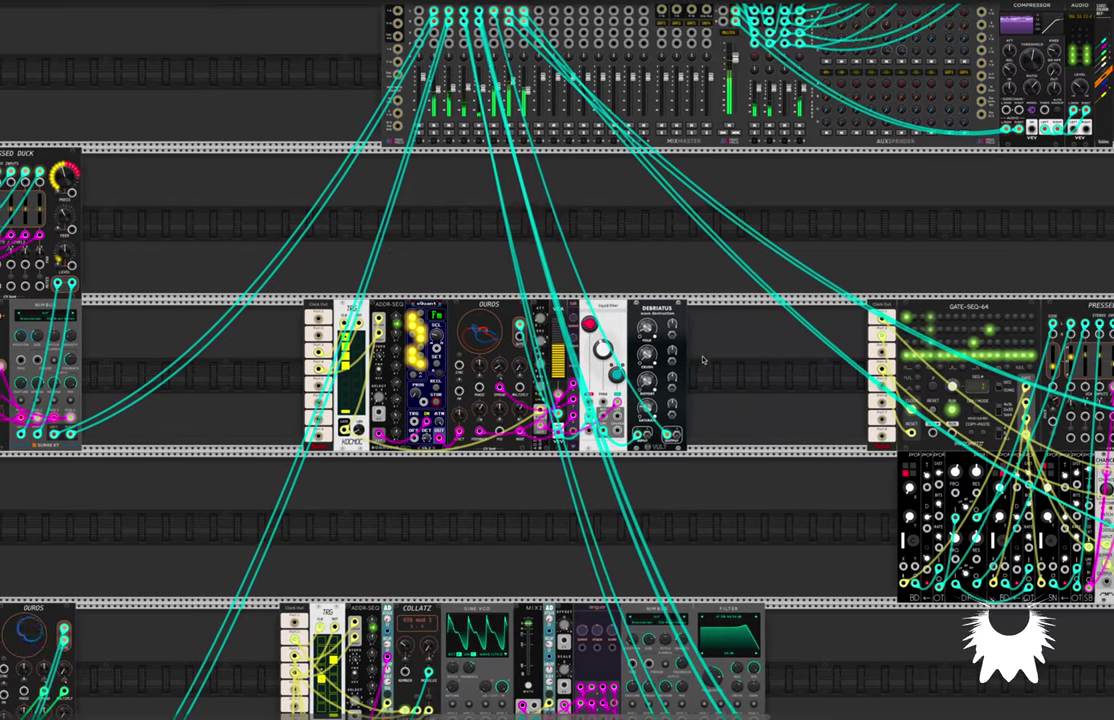
{"action": "scroll", "coordinate": [704, 363], "scroll_direction": "down", "scroll_amount": 7}
{"action": "scroll", "coordinate": [703, 359], "scroll_direction": "down", "scroll_amount": 2}
{"action": "scroll", "coordinate": [703, 359], "scroll_direction": "left", "scroll_amount": 1}
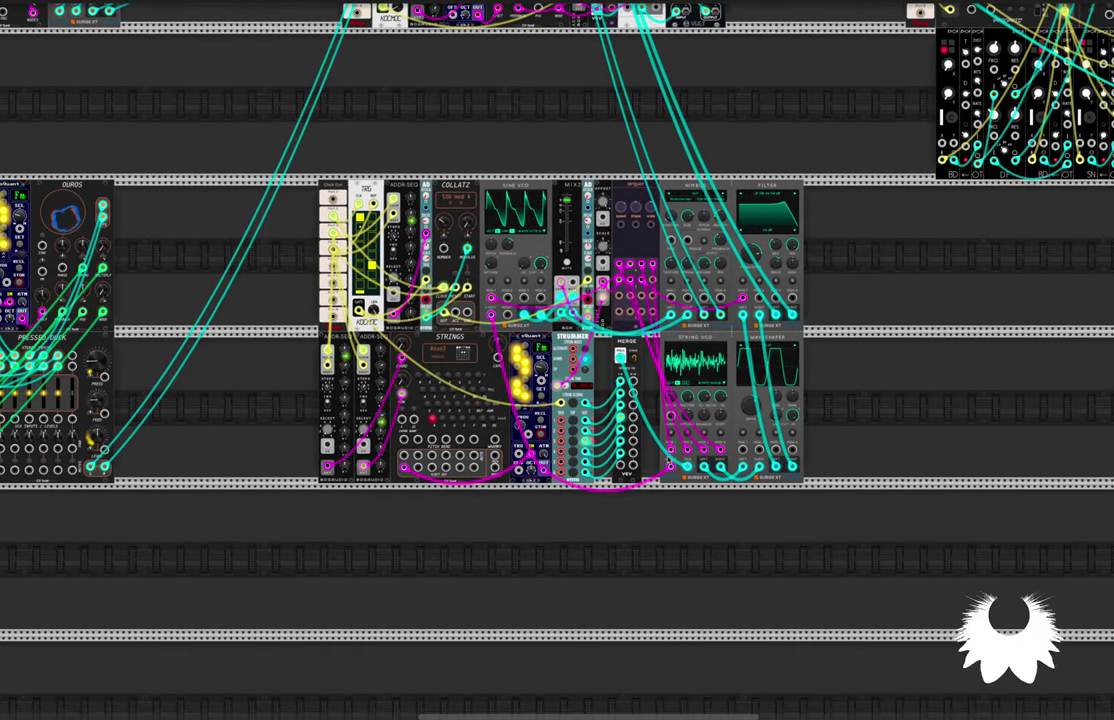
{"action": "scroll", "coordinate": [440, 517], "scroll_direction": "left", "scroll_amount": 2}
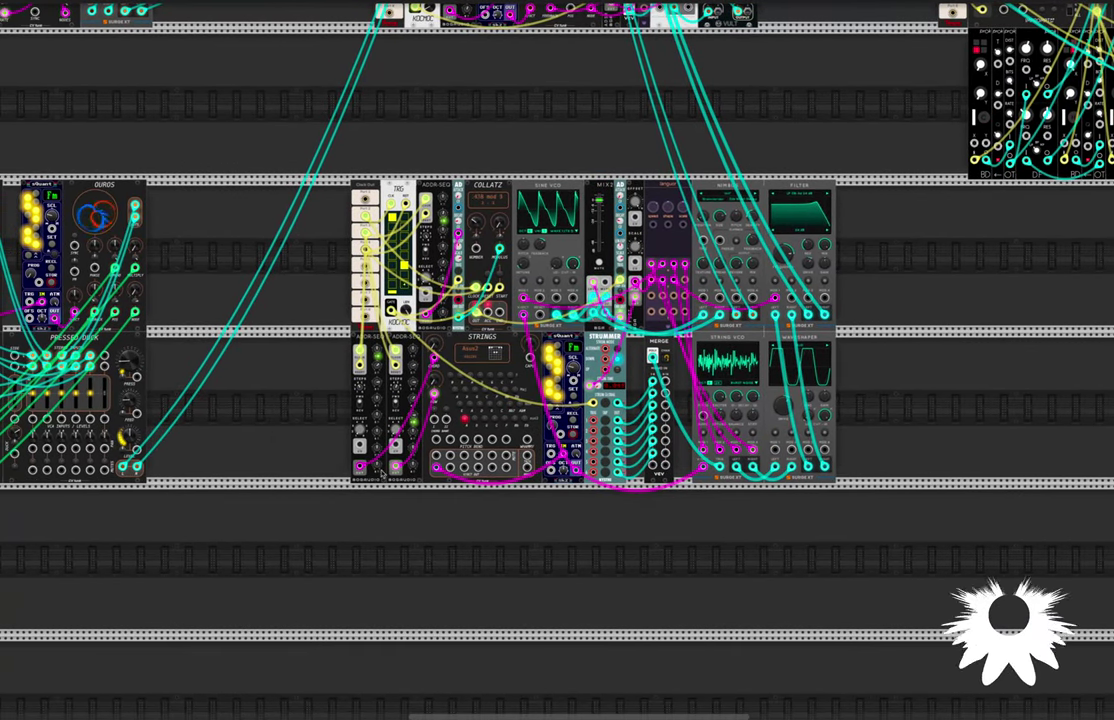
{"action": "scroll", "coordinate": [320, 414], "scroll_direction": "left", "scroll_amount": 10}
{"action": "scroll", "coordinate": [320, 414], "scroll_direction": "up", "scroll_amount": 5}
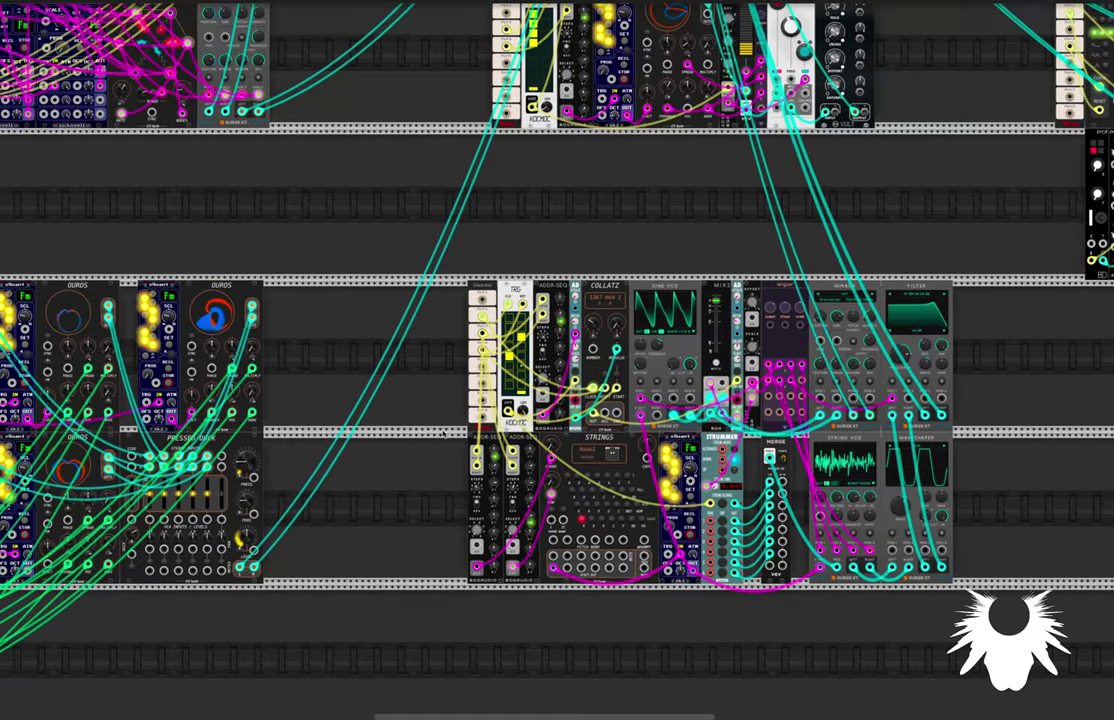
Step: Survey the whole patch, comparing the Impulse Controller, Penta Sequencer, Ouros, strings and drum voices and their connections to the MixMaster
{"action": "scroll", "coordinate": [450, 425], "scroll_direction": "up", "scroll_amount": 10}
{"action": "scroll", "coordinate": [450, 425], "scroll_direction": "left", "scroll_amount": 8}
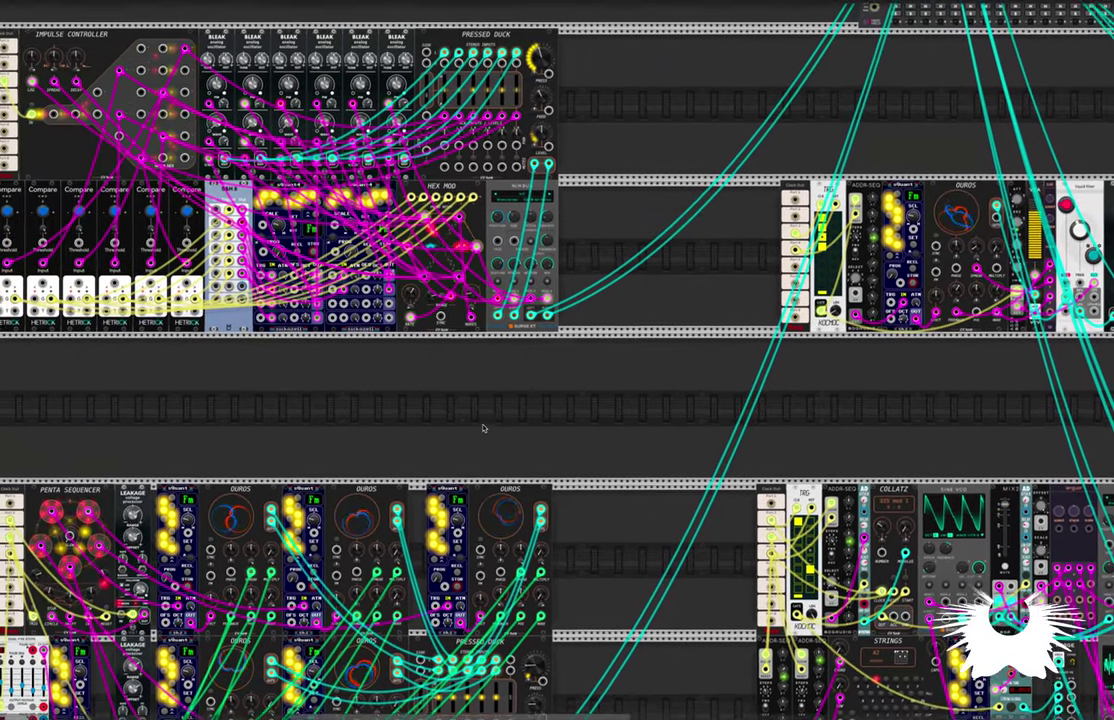
{"action": "scroll", "coordinate": [548, 462], "scroll_direction": "left", "scroll_amount": 1}
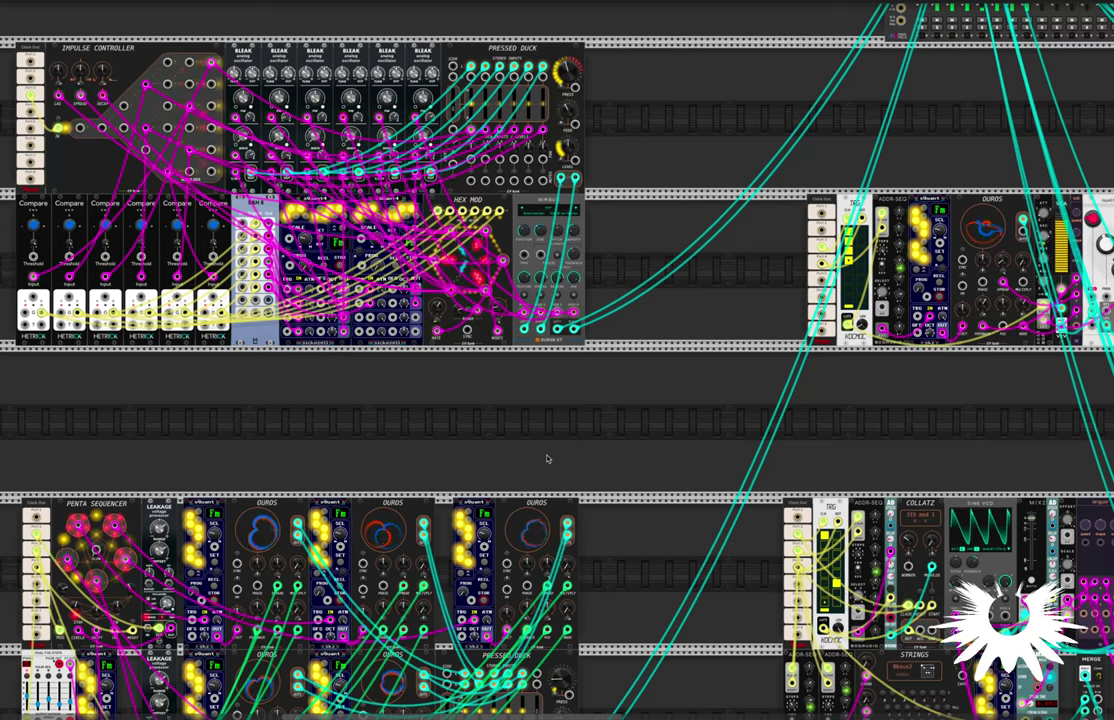
{"action": "scroll", "coordinate": [548, 460], "scroll_direction": "down", "scroll_amount": 3}
{"action": "scroll", "coordinate": [600, 476], "scroll_direction": "down", "scroll_amount": 5}
{"action": "scroll", "coordinate": [600, 476], "scroll_direction": "right", "scroll_amount": 2}
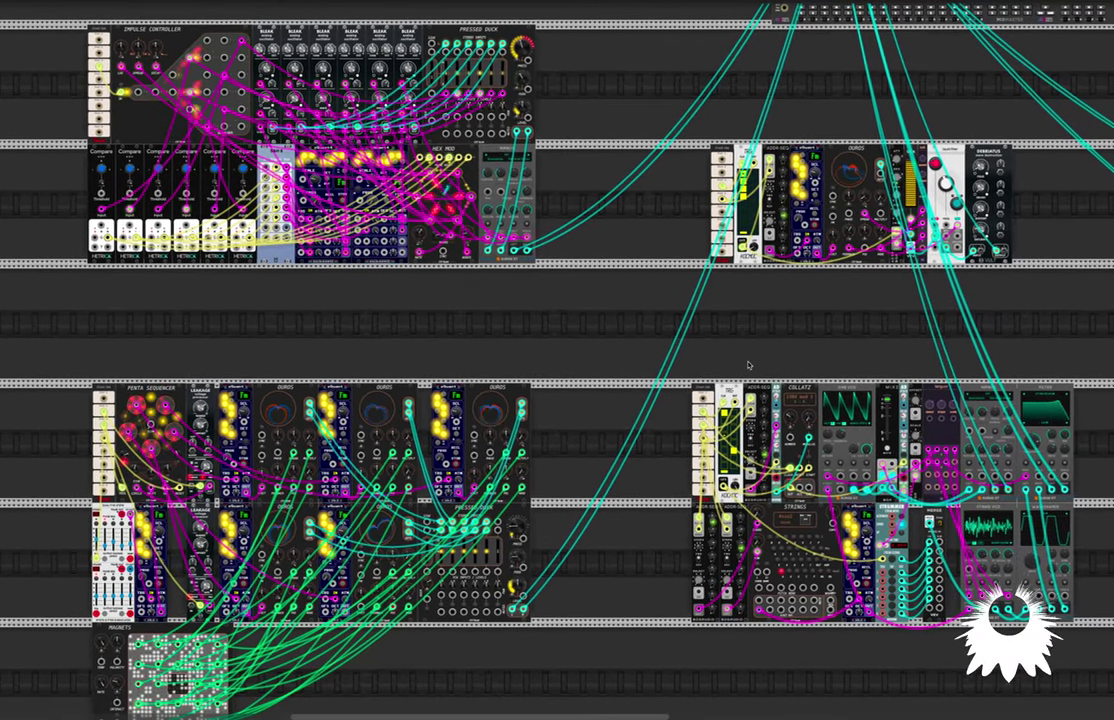
{"action": "scroll", "coordinate": [740, 368], "scroll_direction": "right", "scroll_amount": 10}
{"action": "scroll", "coordinate": [545, 358], "scroll_direction": "up", "scroll_amount": 9}
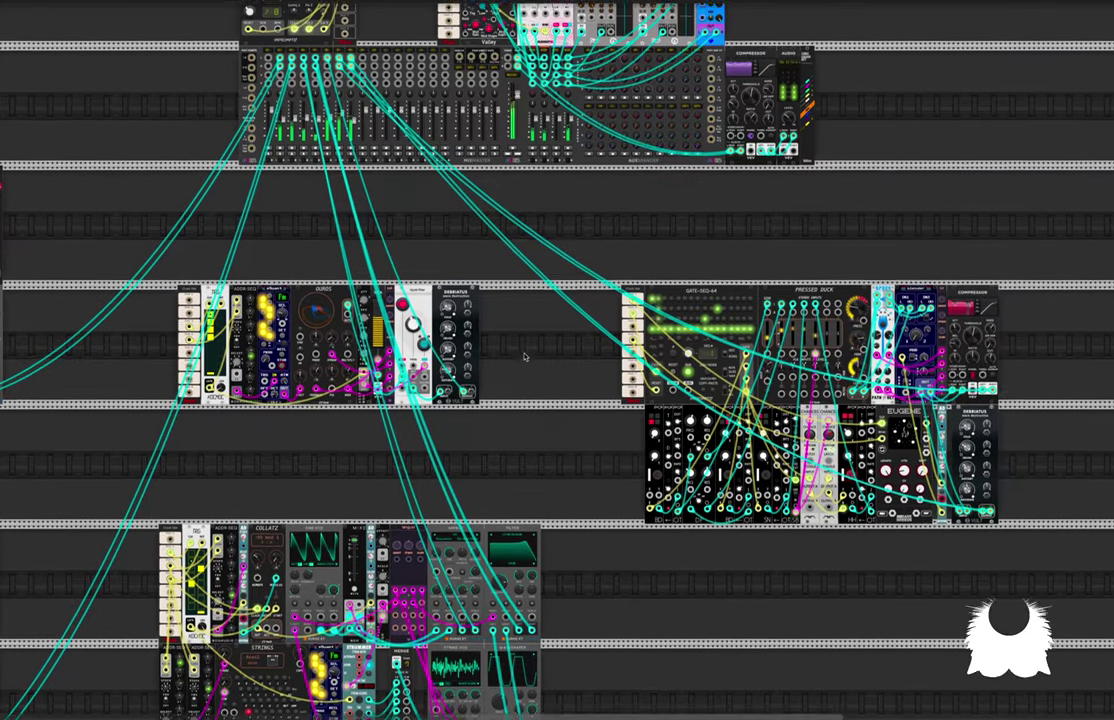
{"action": "scroll", "coordinate": [522, 355], "scroll_direction": "left", "scroll_amount": 8}
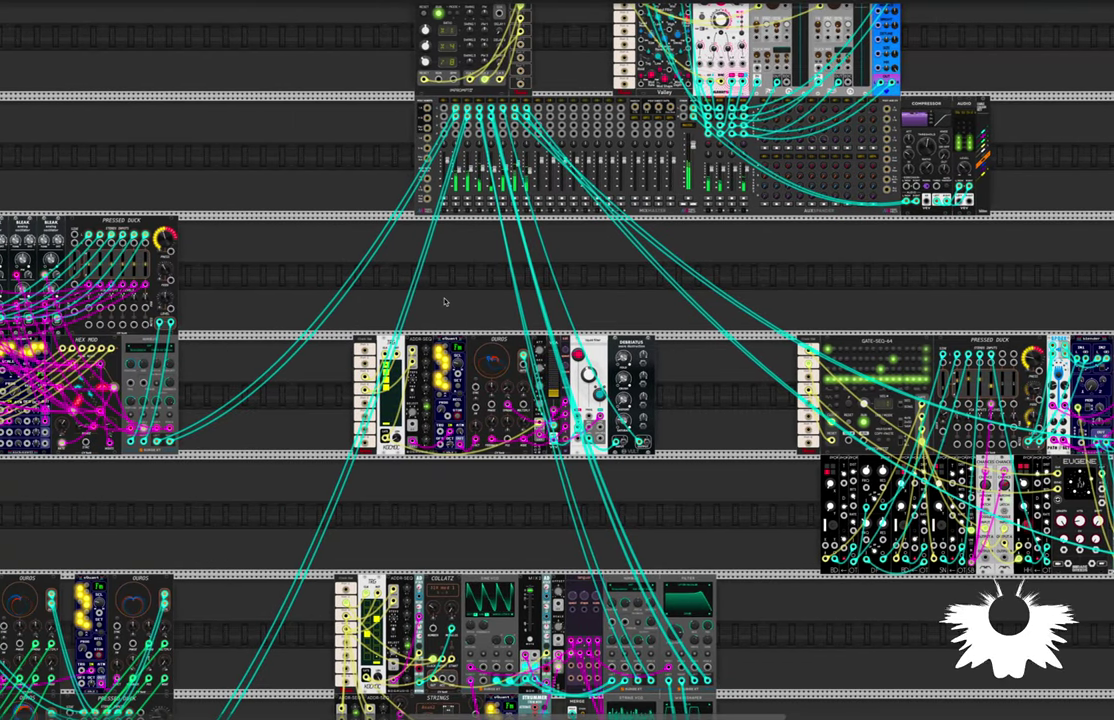